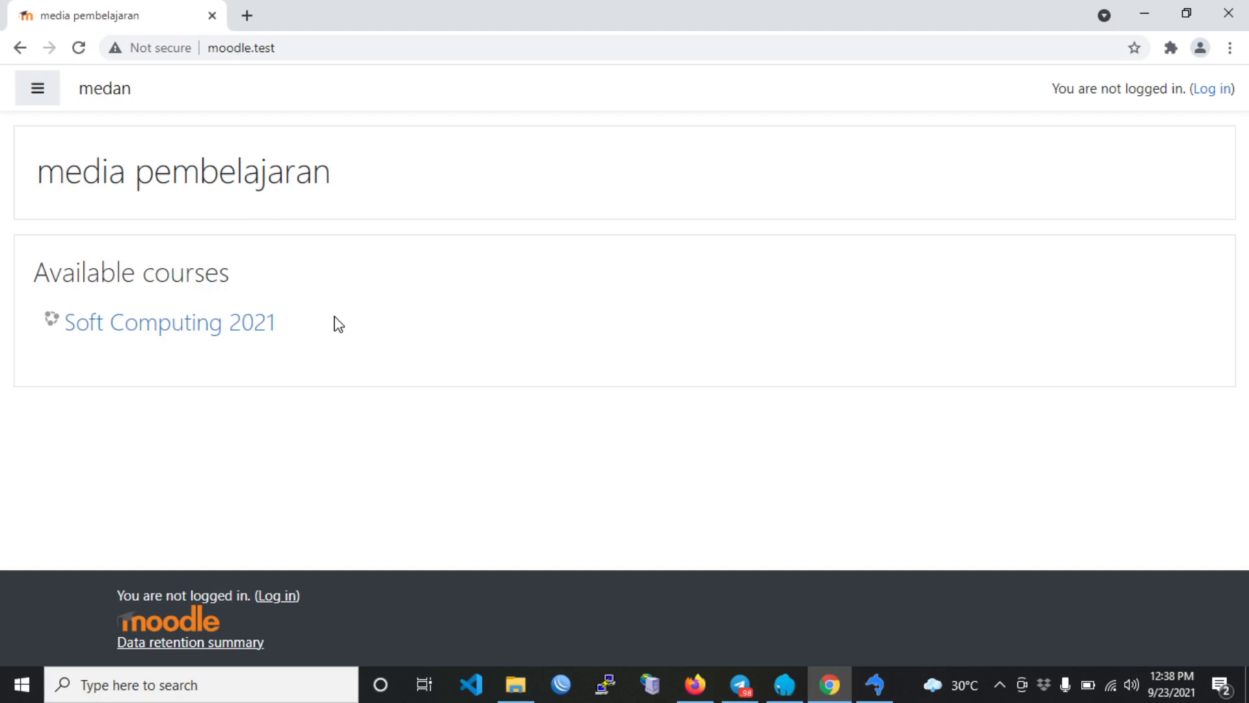
- Open the Soft Computing 2021 course and log in as the student user2 with the saved username and password
click(237, 333)
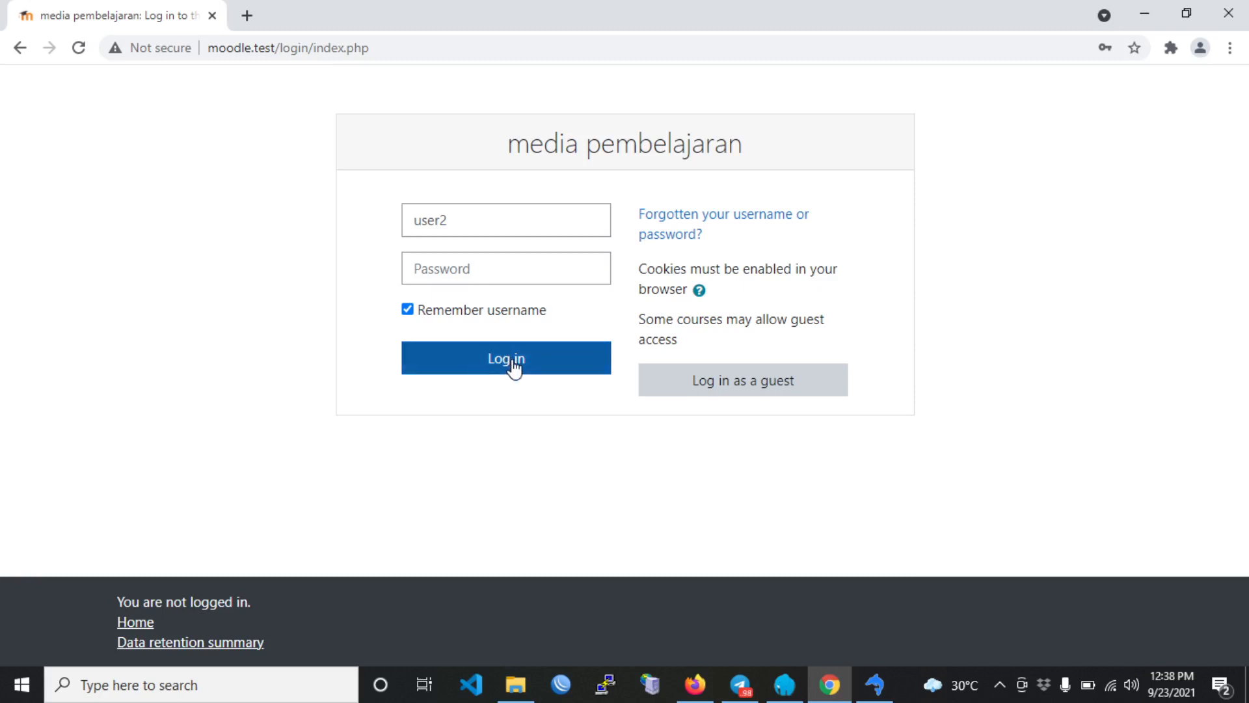
click(539, 275)
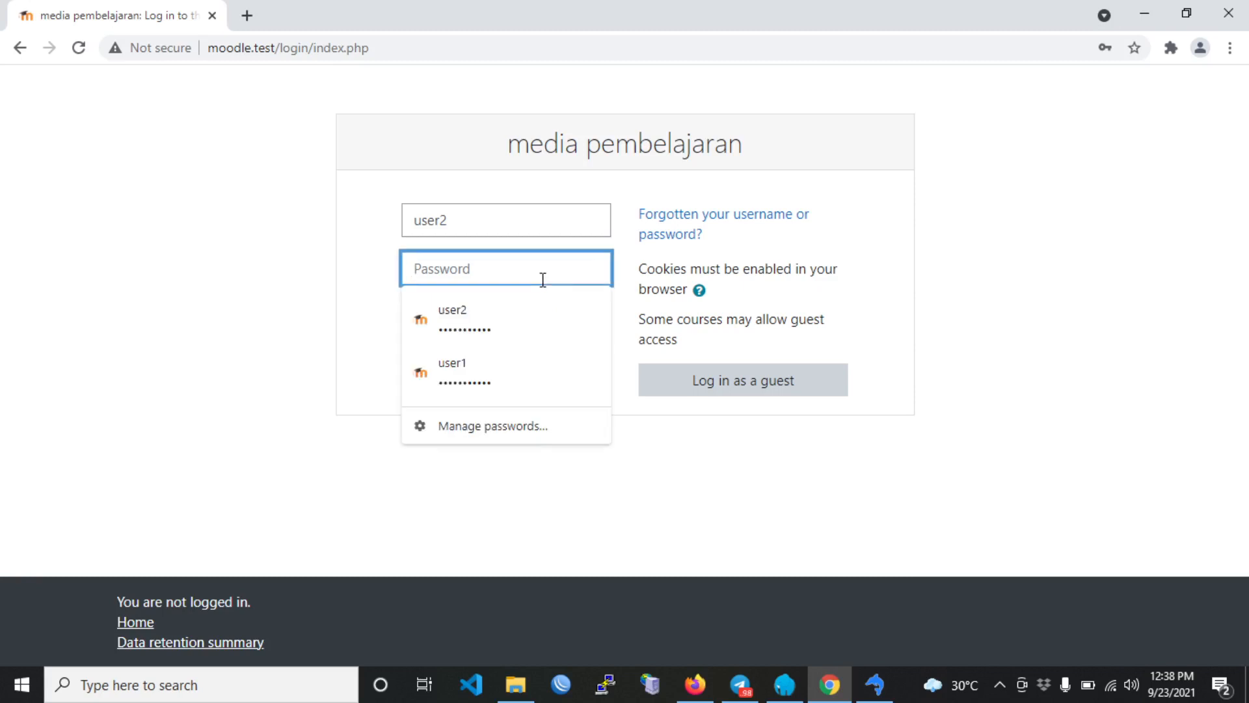
click(532, 322)
click(526, 358)
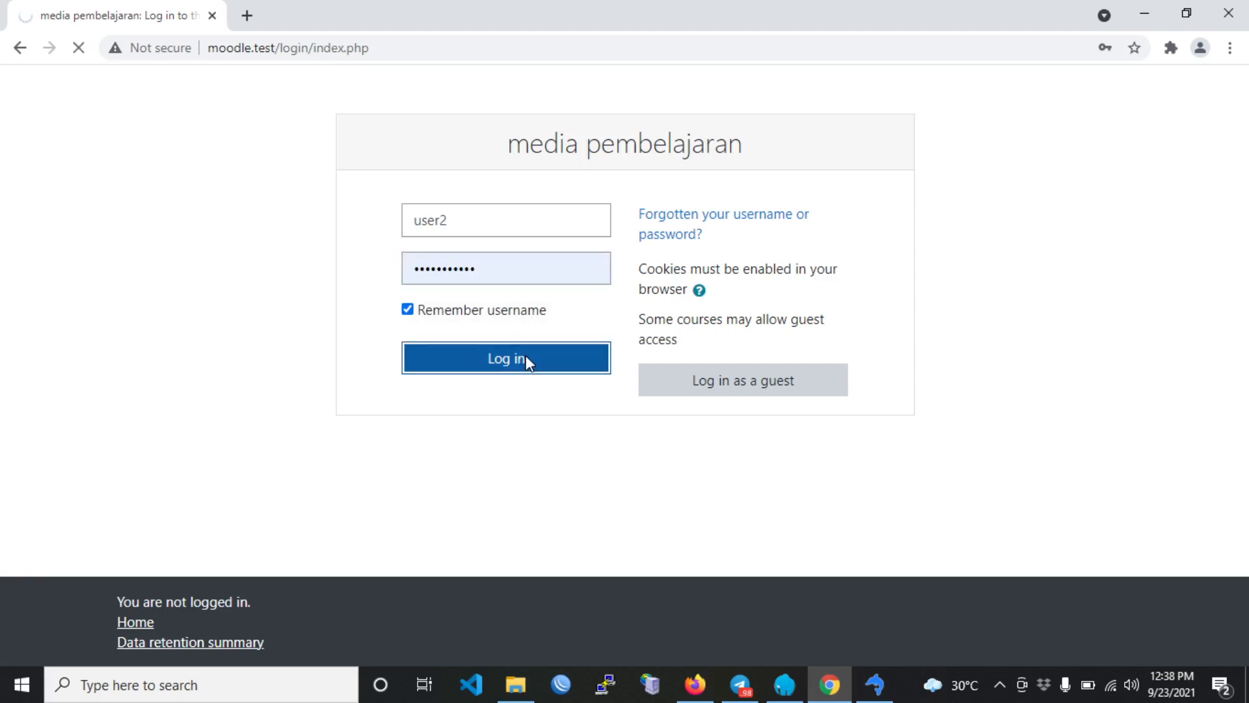
- Open the "Diskusi 1 - tentang LMS Moodle" forum under Topic 1 and view its discussion list
scroll(527, 363, down, 4)
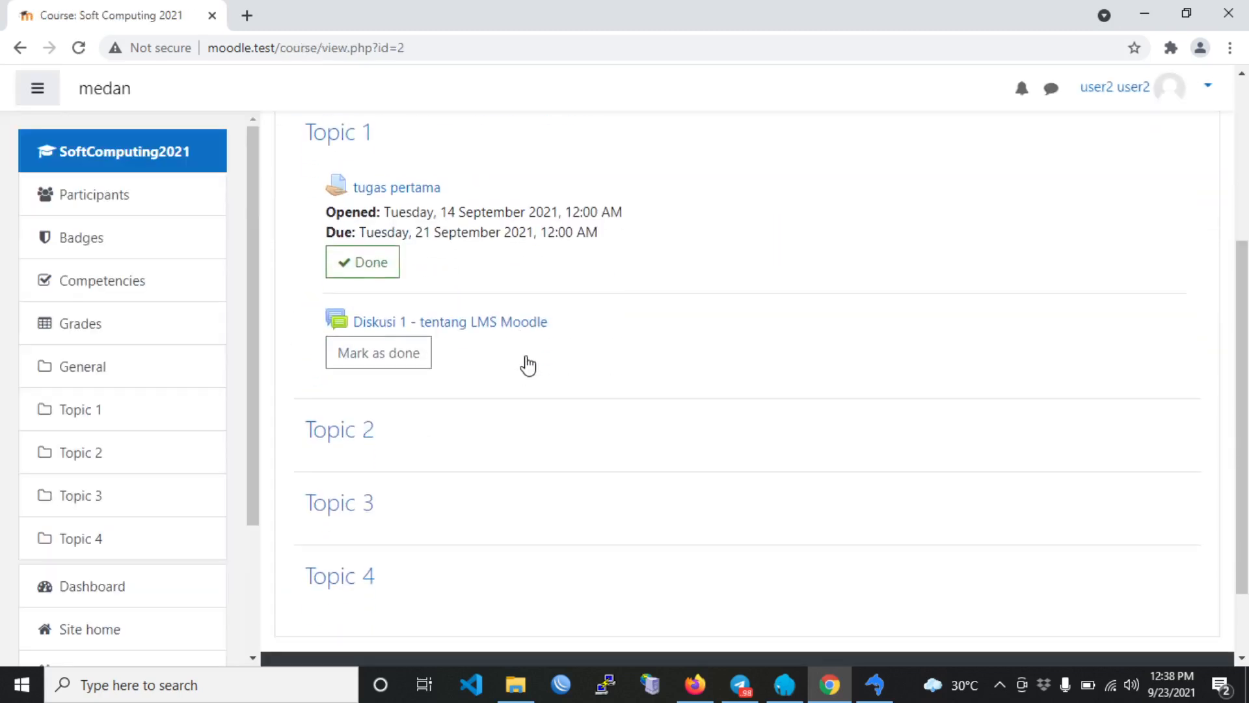
click(508, 338)
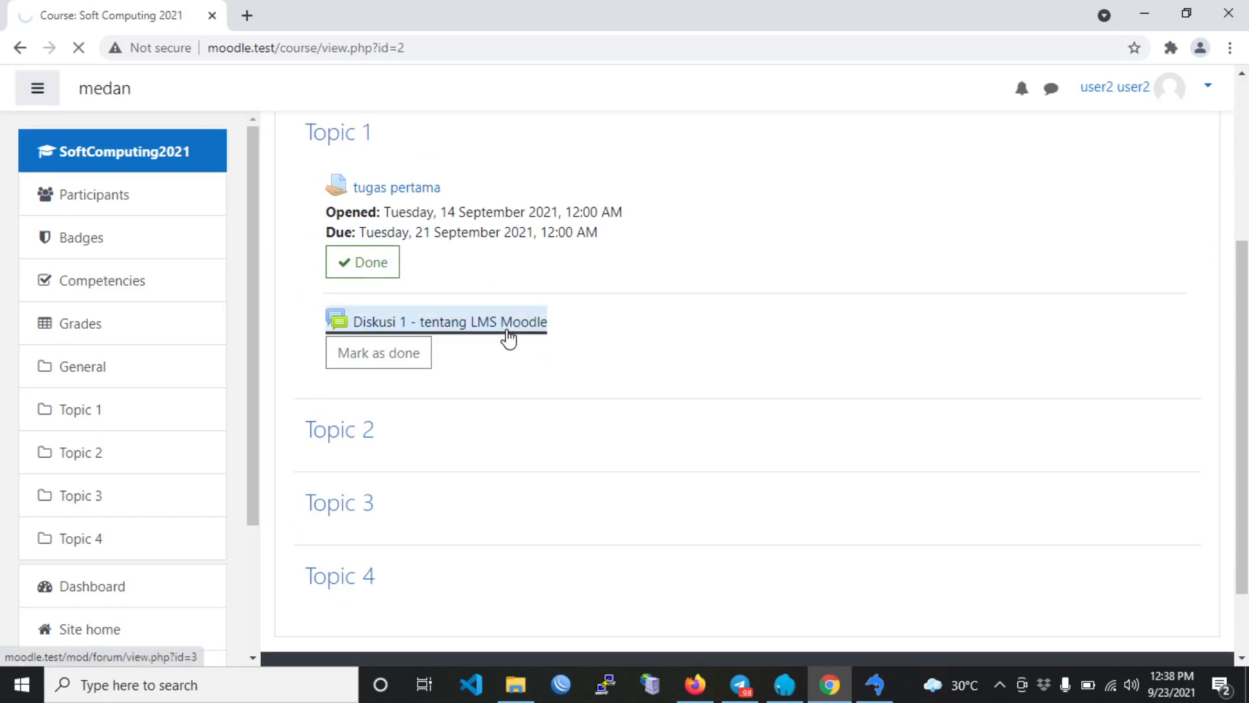
scroll(508, 337, down, 2)
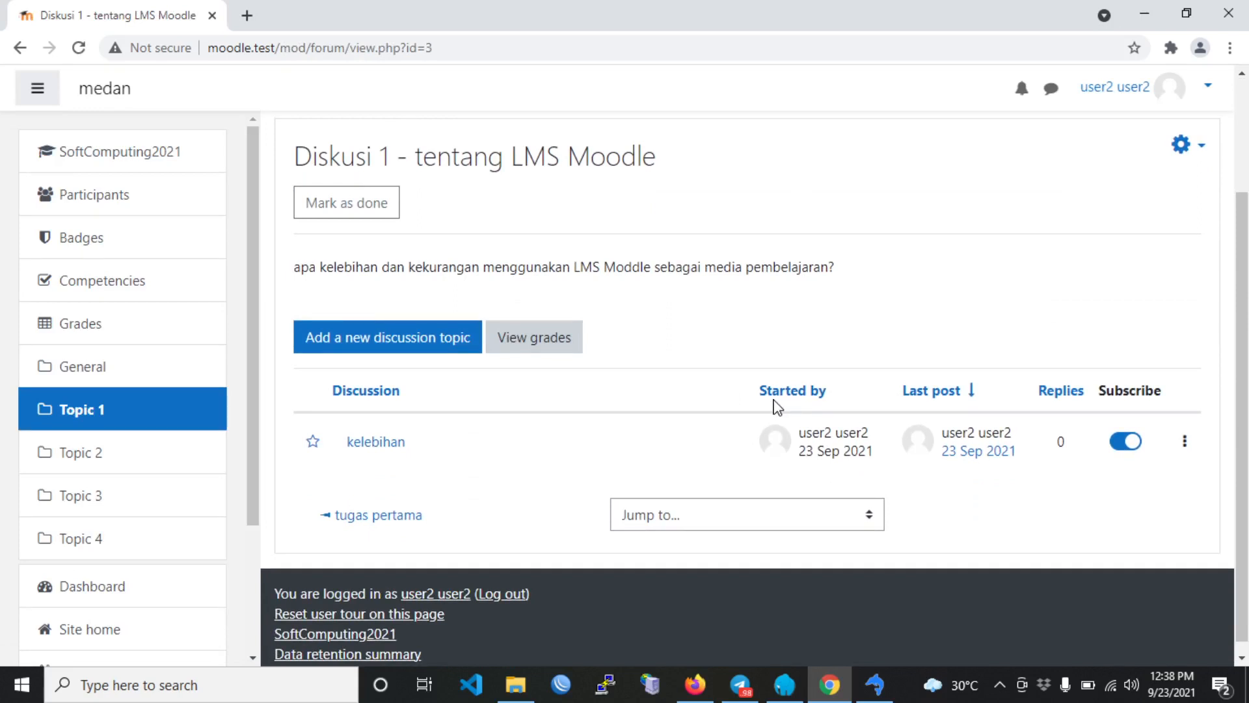
- Switch to the Moodle site in Firefox and log in as user1 with the saved username and password
key(alt+Tab)
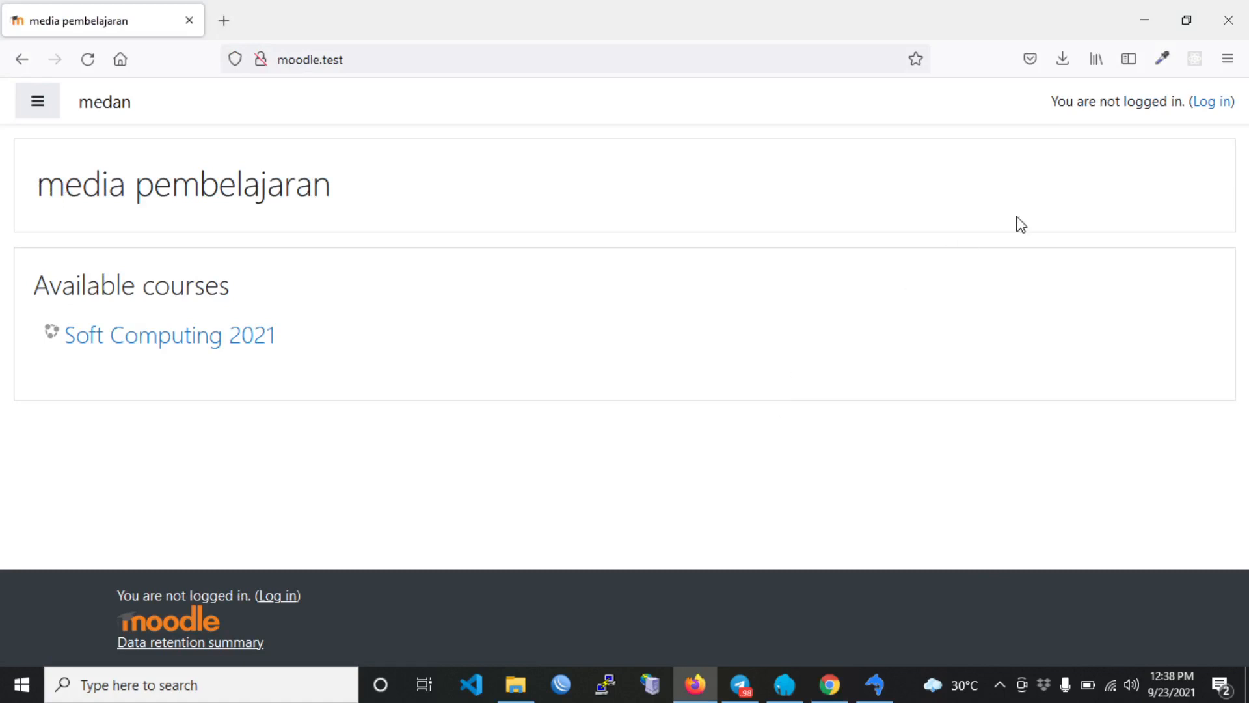
click(1217, 106)
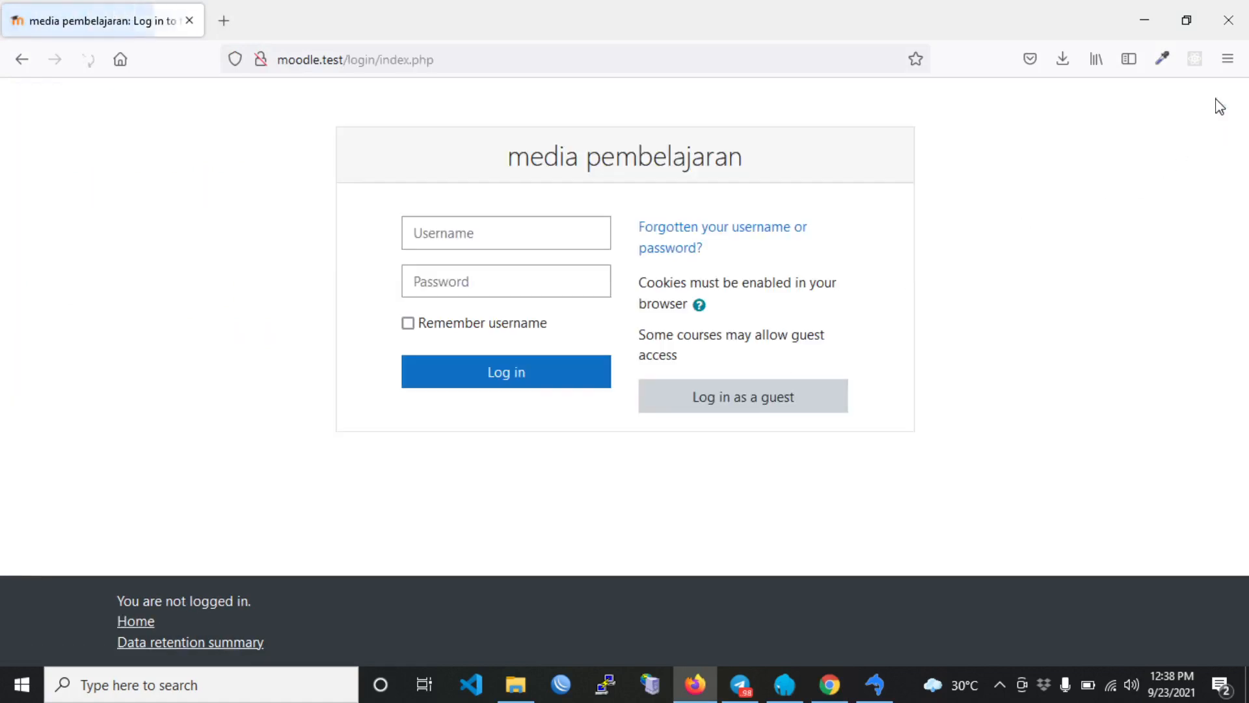
click(555, 239)
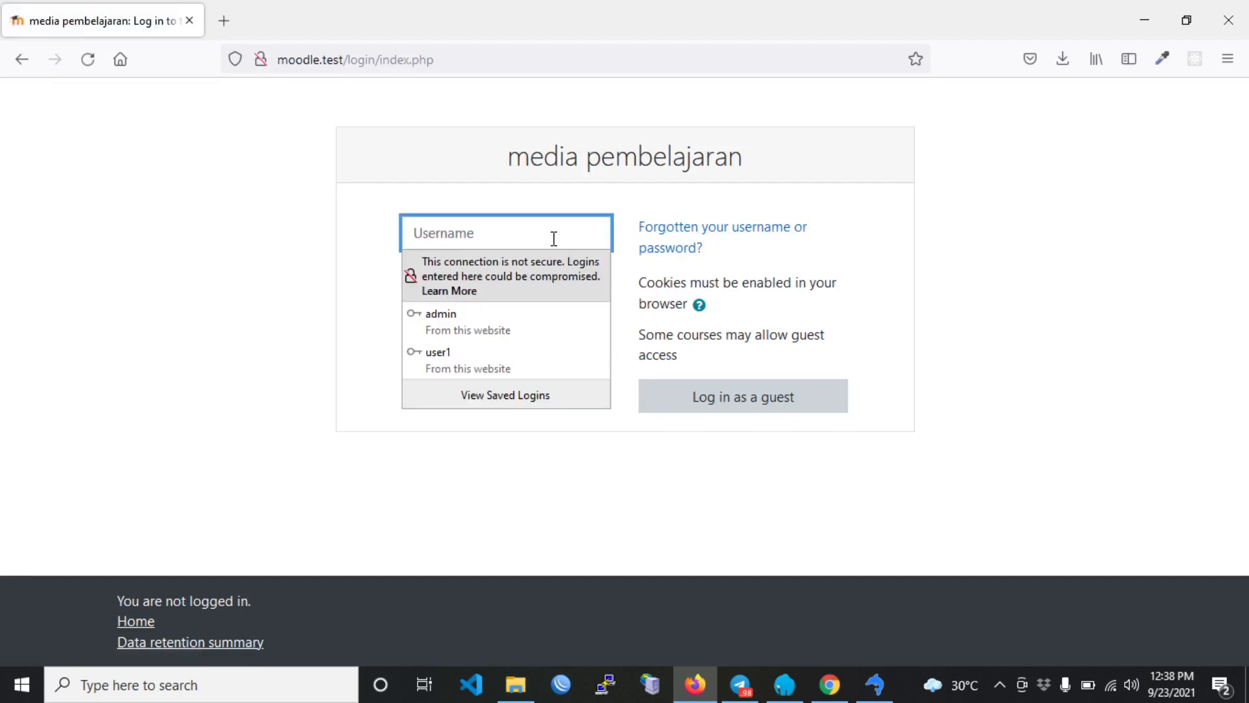
click(498, 363)
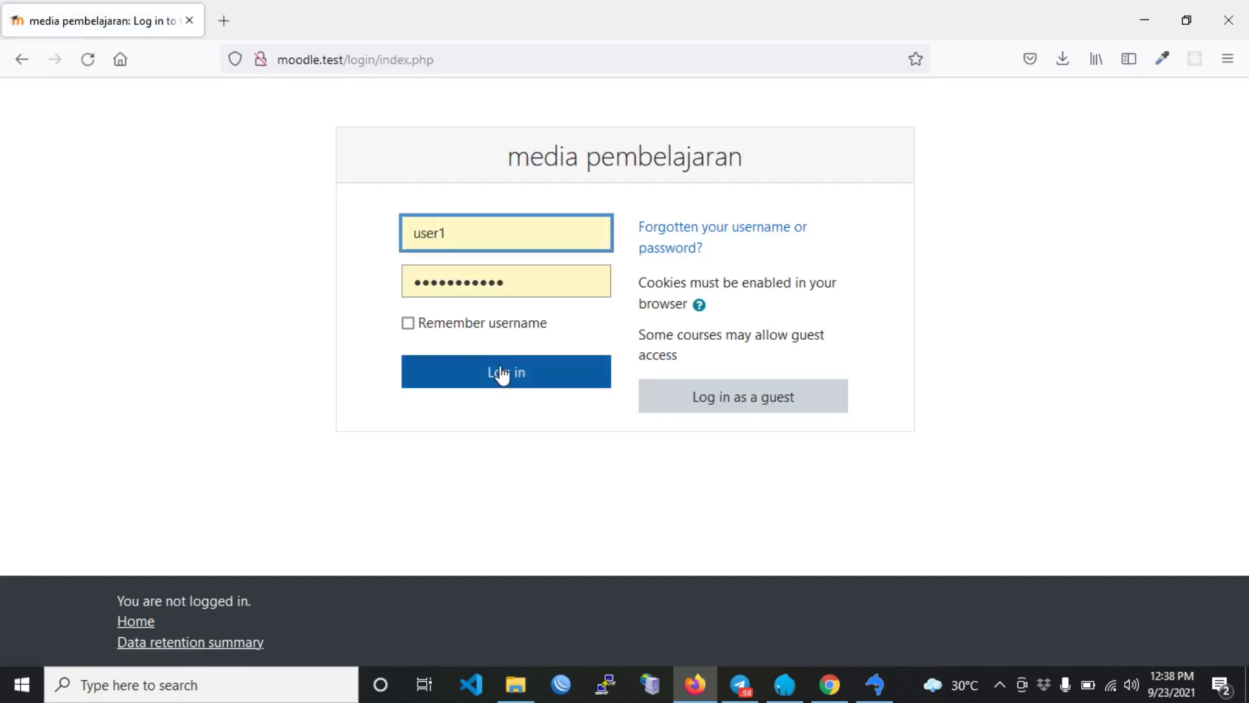
click(502, 377)
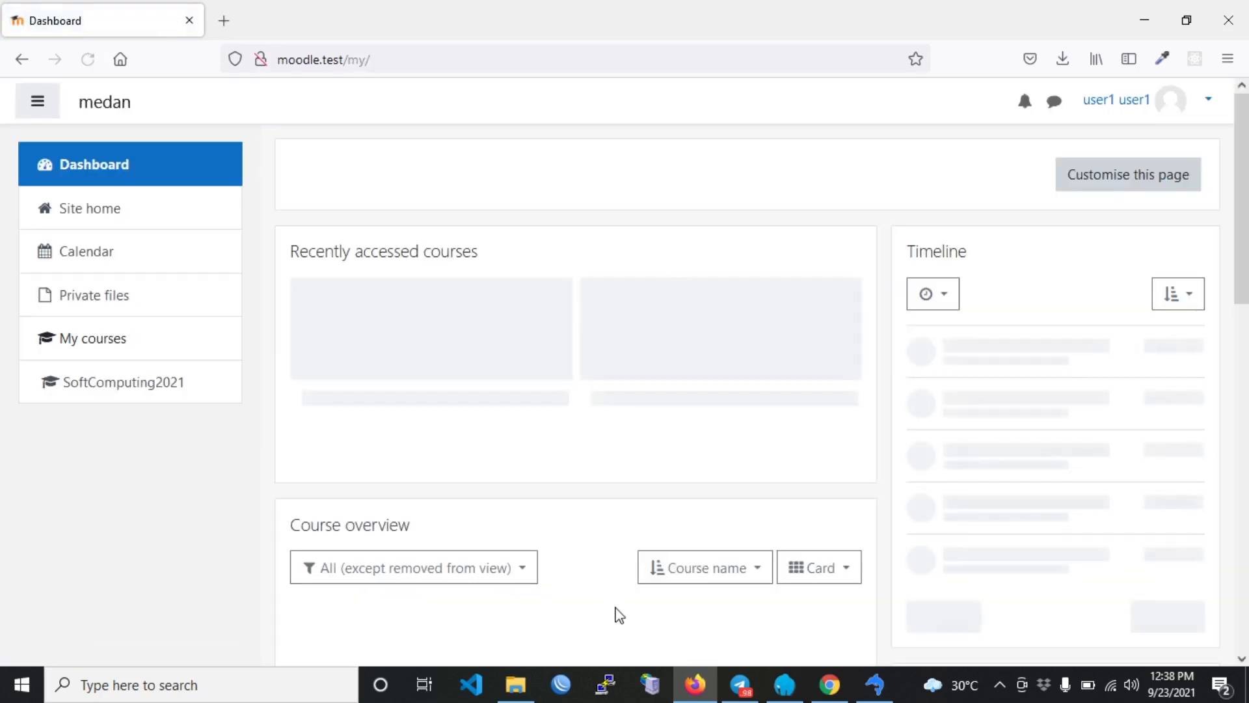
- Check the Apache and MySQL services in Laragon, dismissing the OBS notification, and return to the Moodle dashboard in Firefox
click(786, 689)
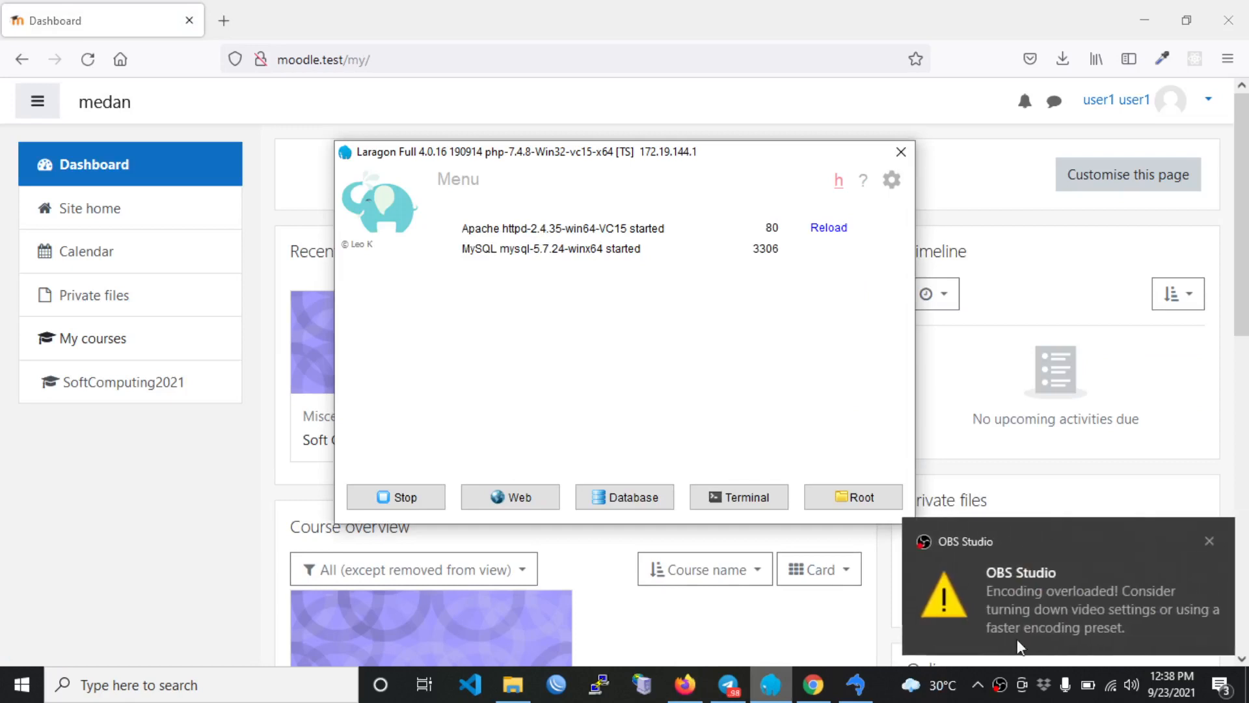
click(1208, 541)
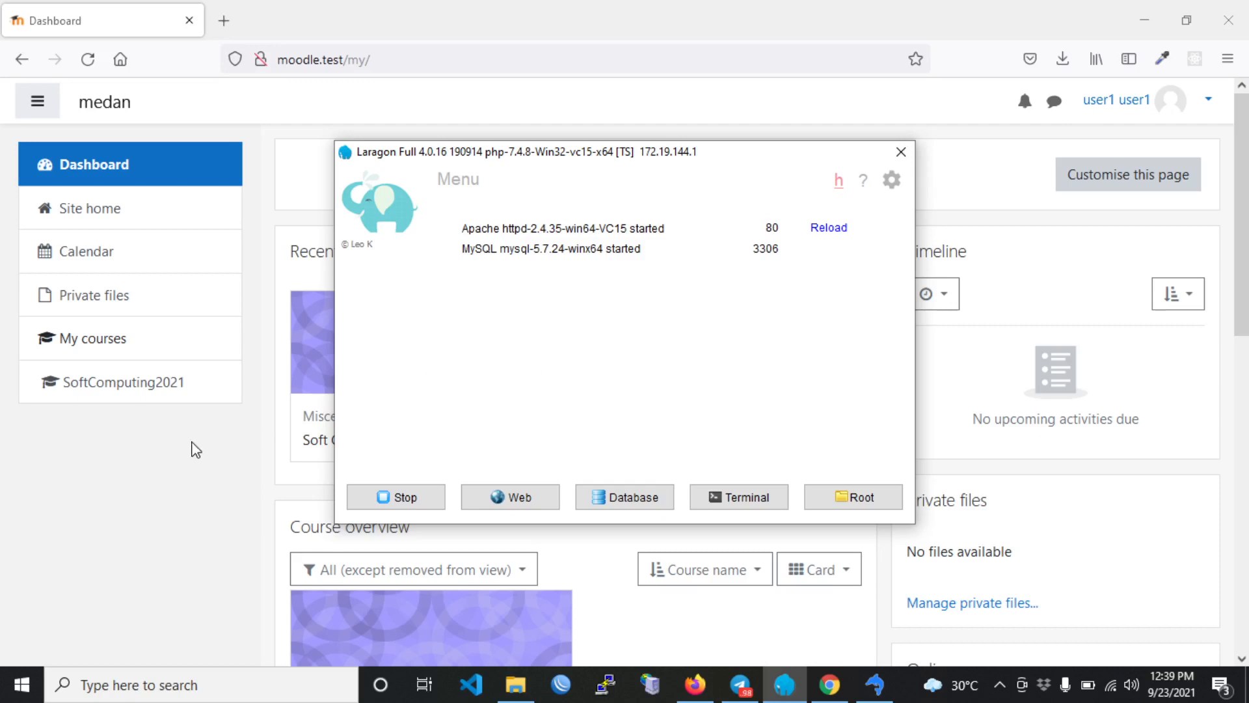
click(124, 490)
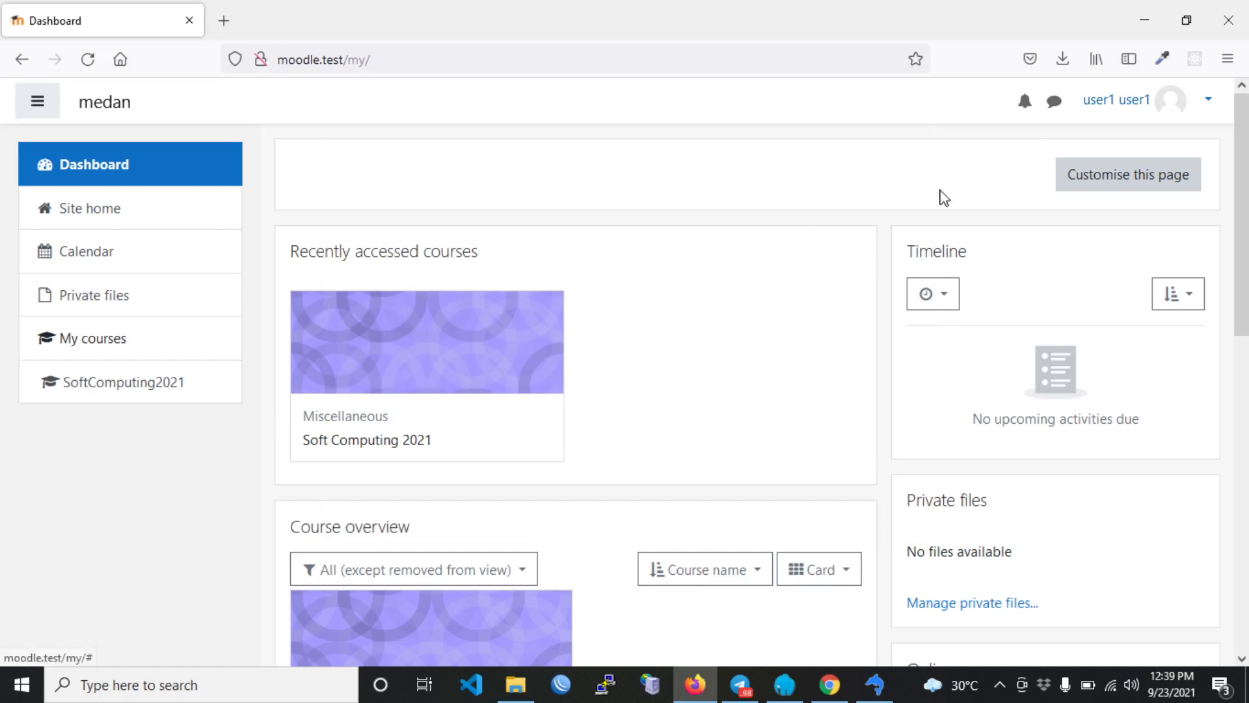
- Open the Soft Computing 2021 course from the course overview and look through its topics
scroll(405, 463, down, 3)
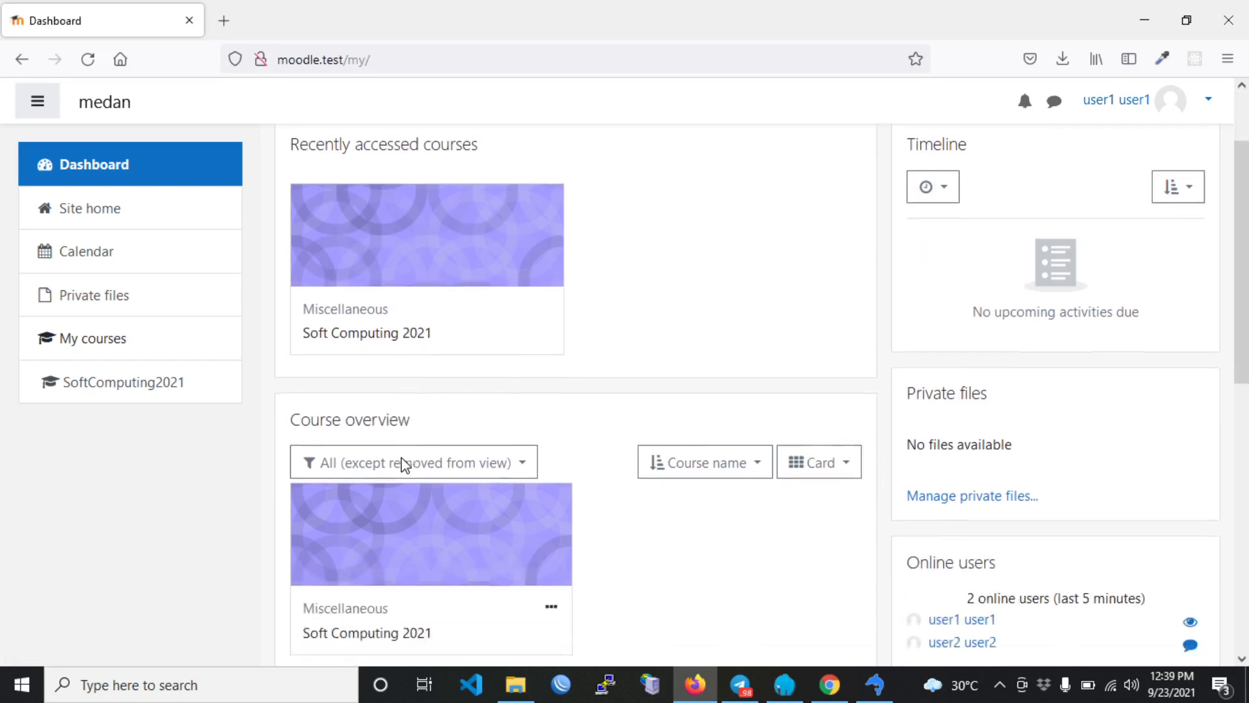
scroll(404, 465, down, 2)
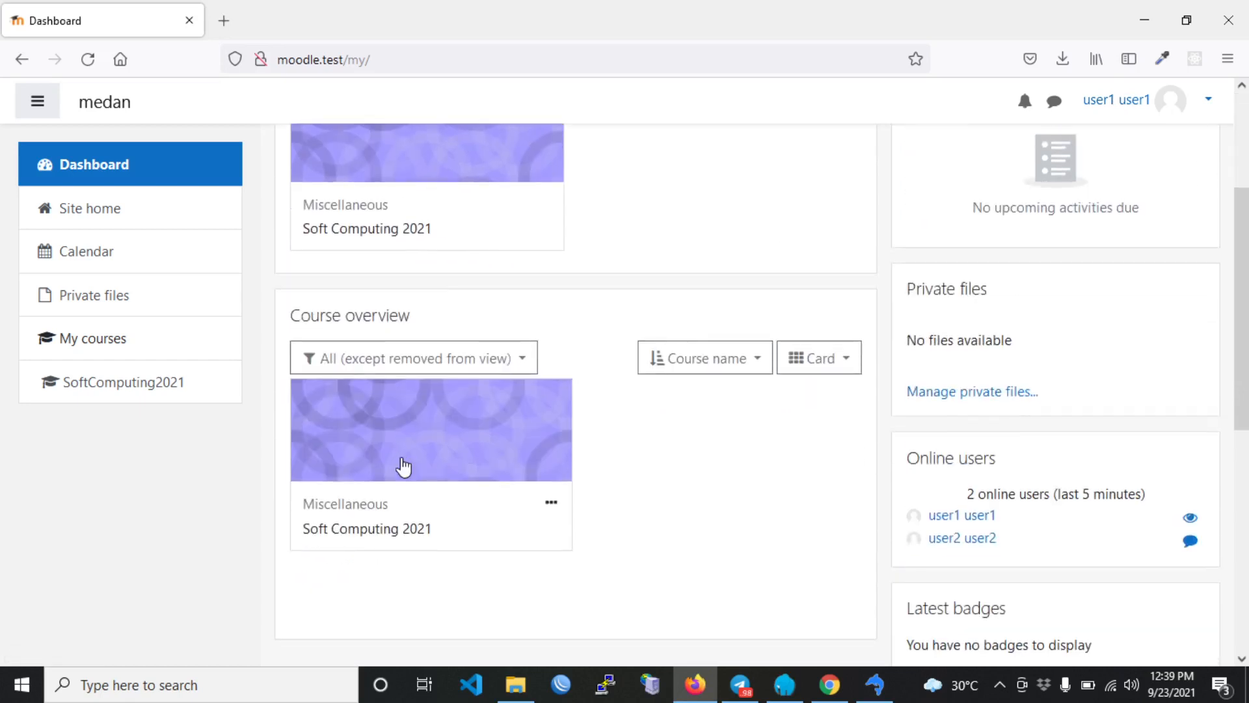
click(362, 532)
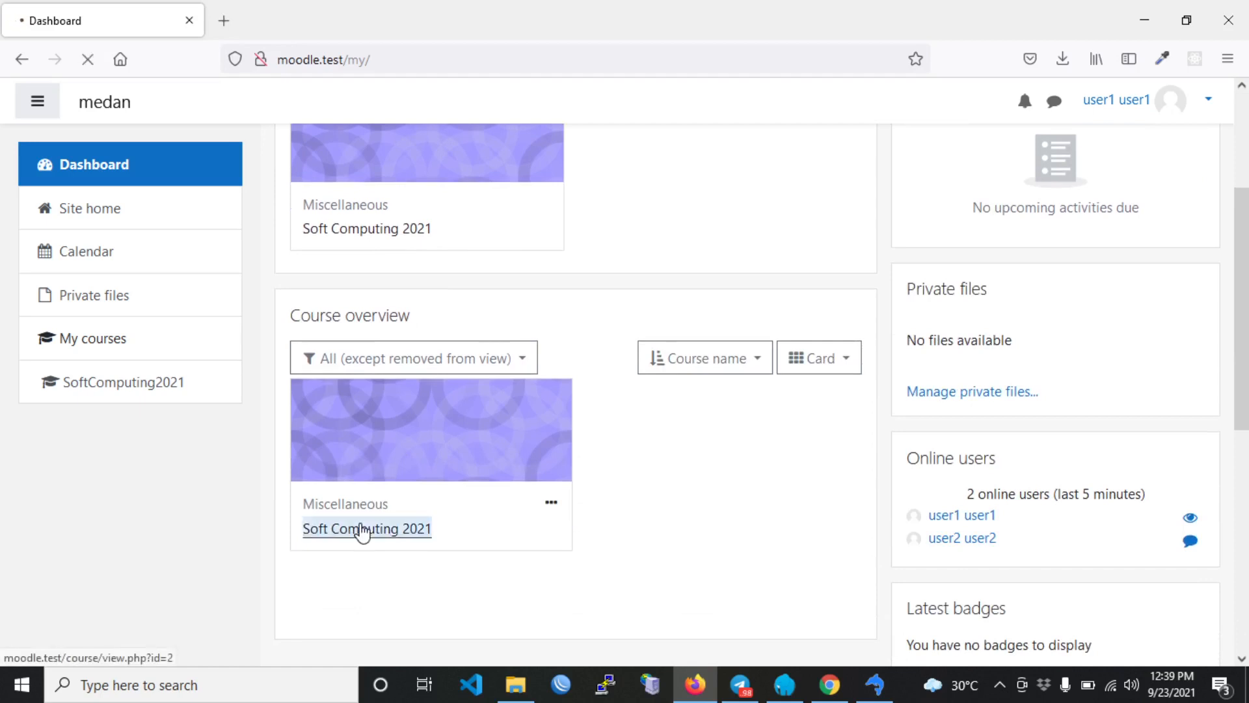
scroll(360, 523, down, 4)
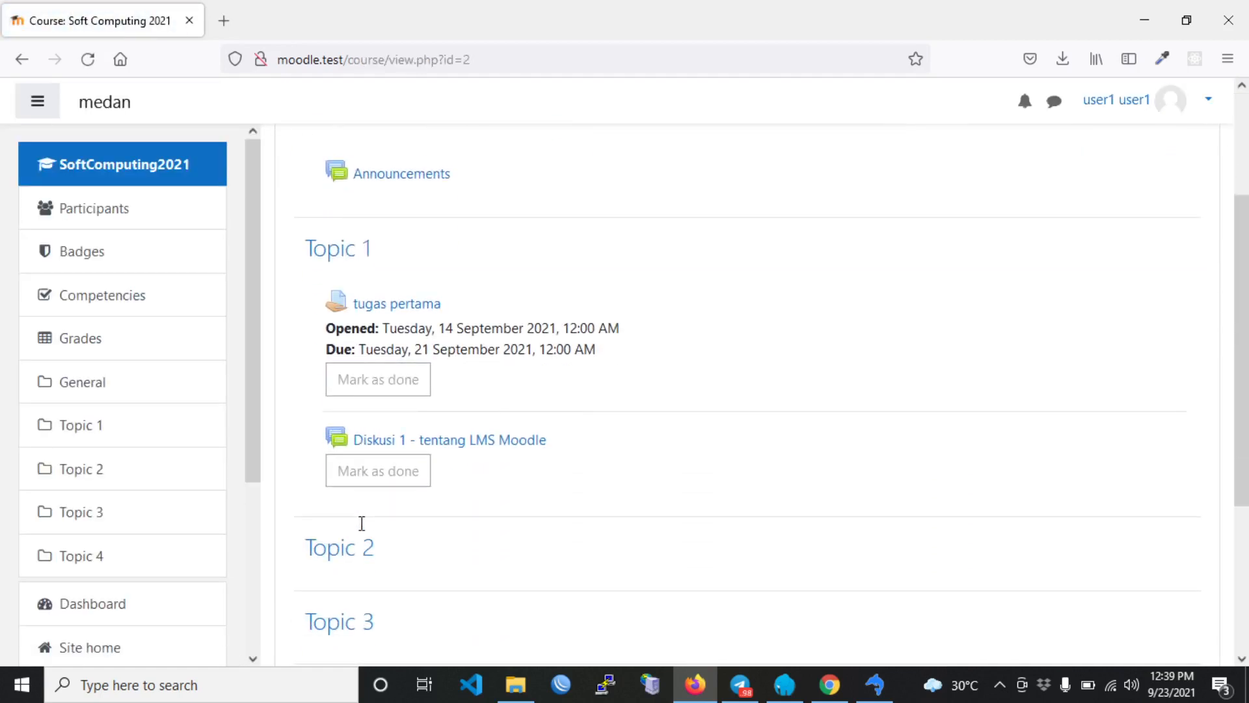
scroll(362, 523, down, 3)
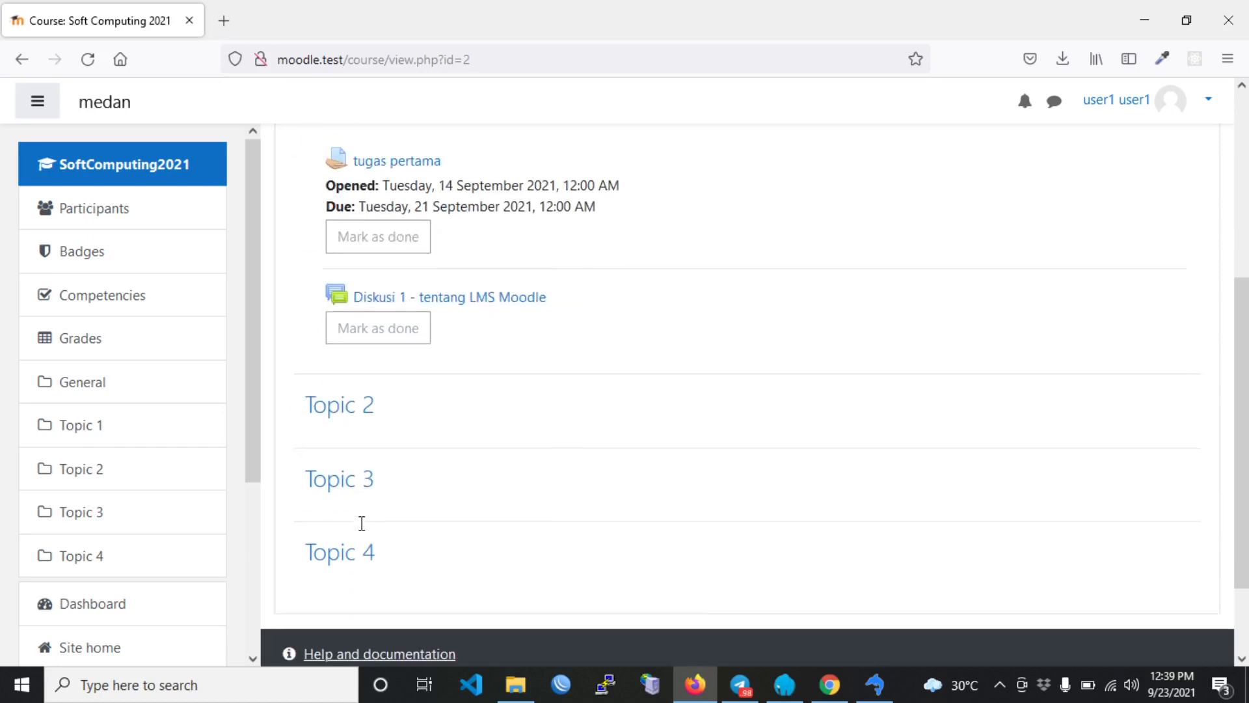
- Turn on editing mode for the Soft Computing 2021 course
scroll(655, 321, up, 5)
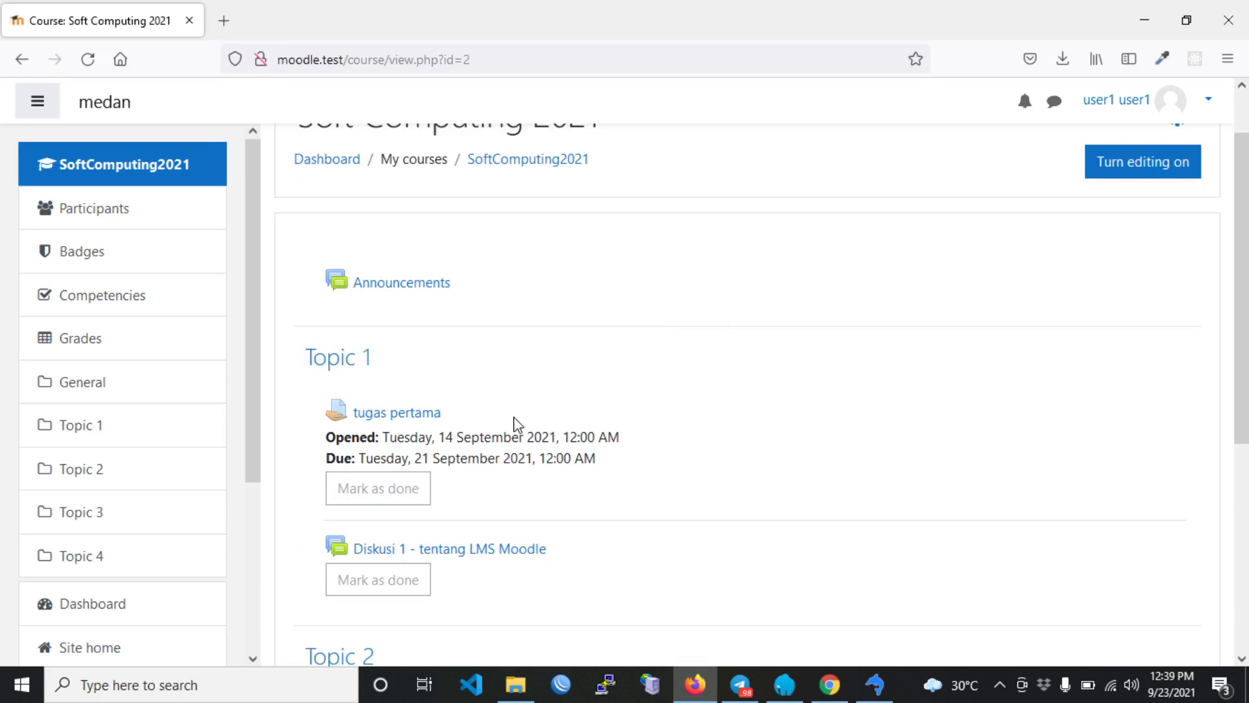
scroll(518, 423, down, 1)
scroll(516, 420, up, 1)
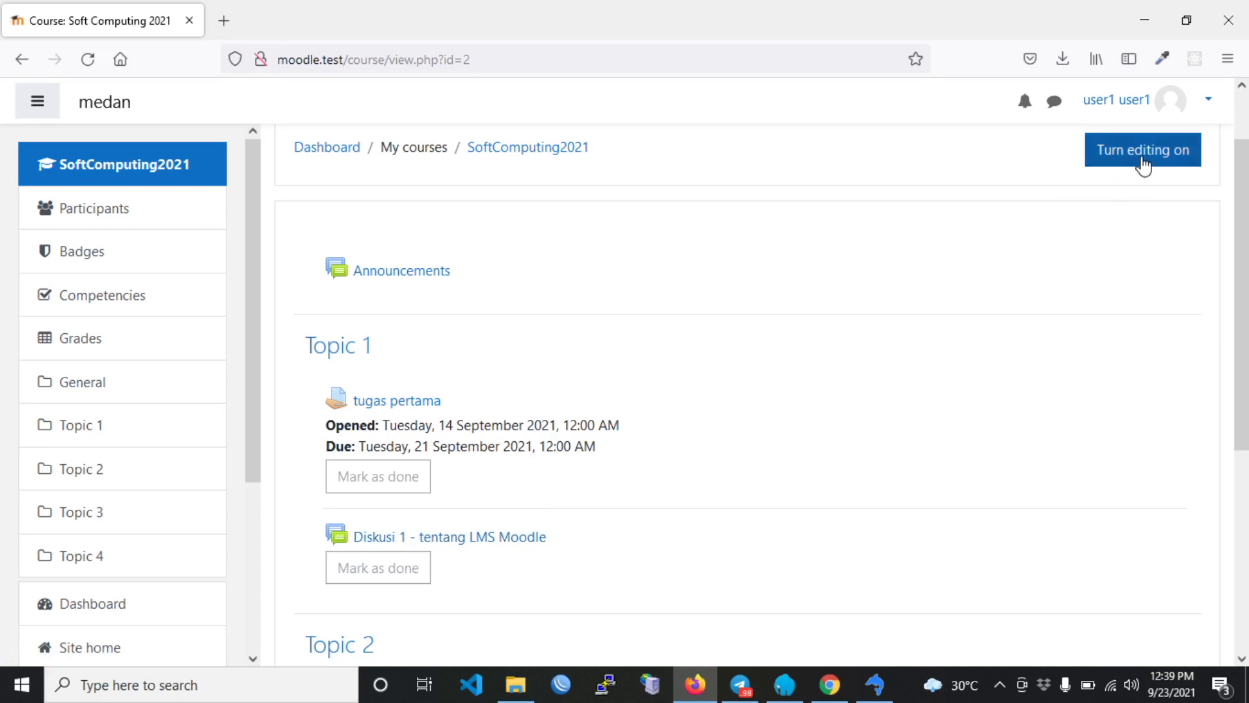
click(1143, 166)
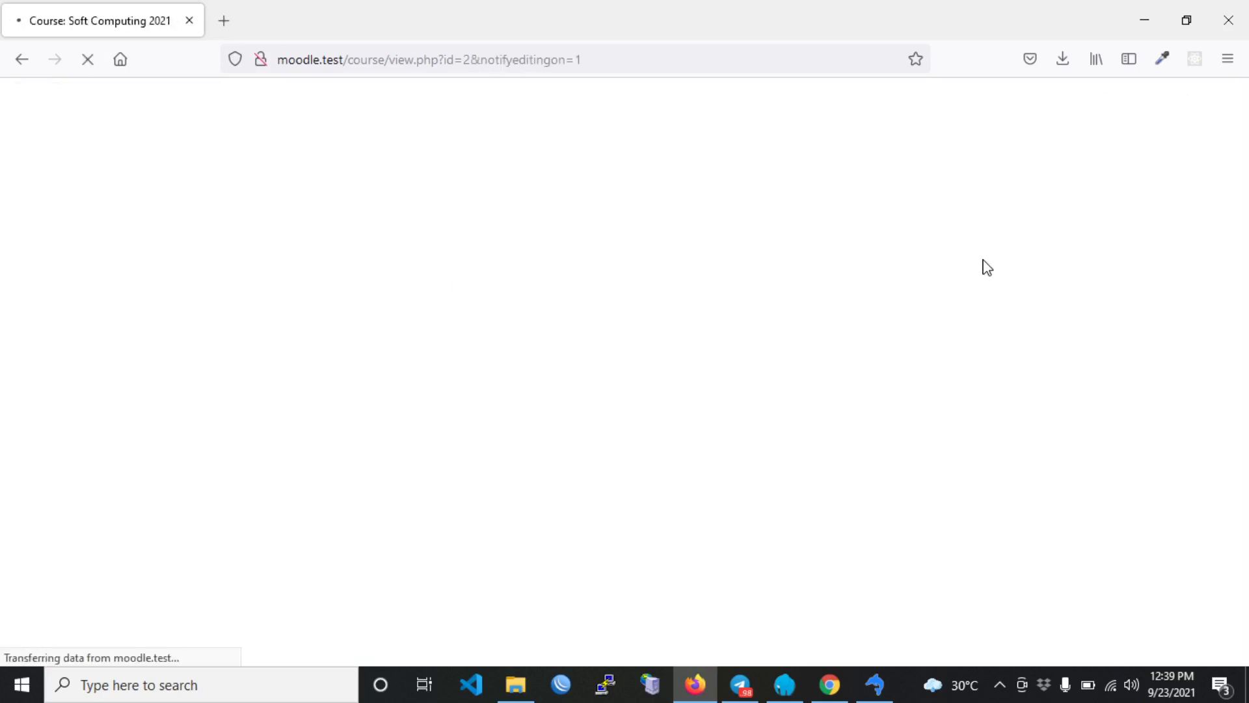
- Add a new Forum activity to Topic 1, finding it in the activity chooser with the search term "forum"
scroll(773, 364, down, 3)
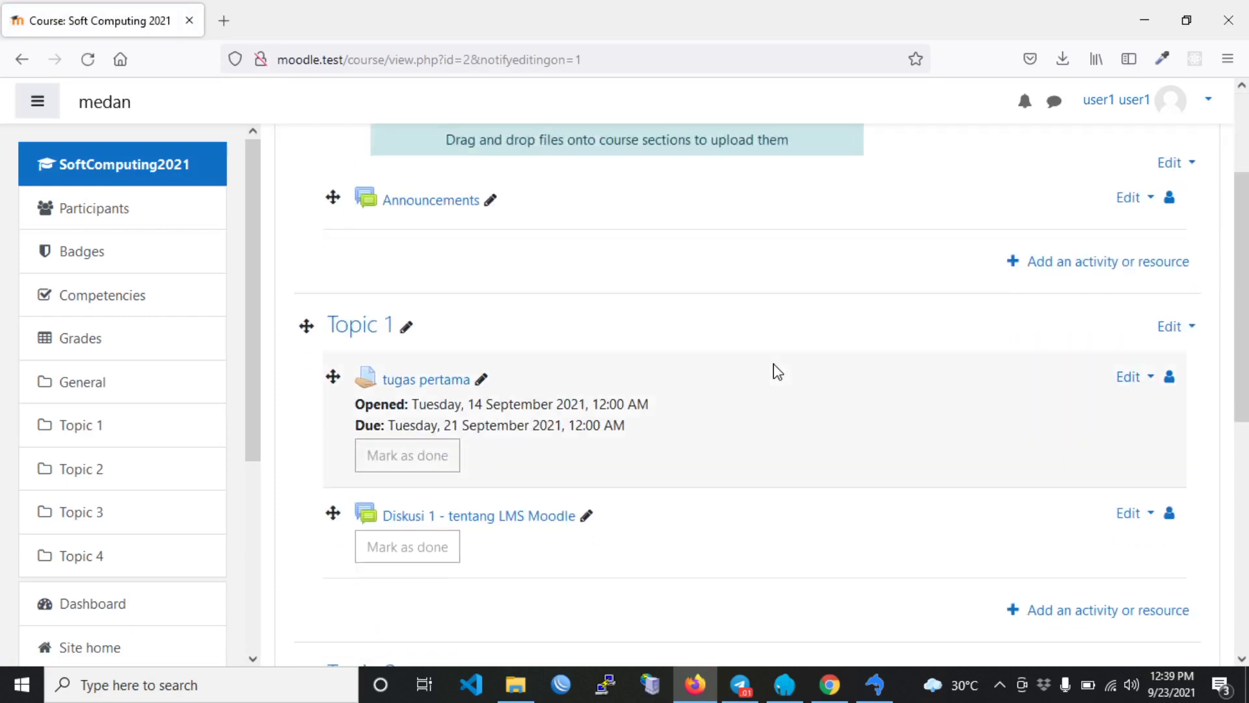
scroll(1009, 354, up, 3)
scroll(1009, 354, down, 3)
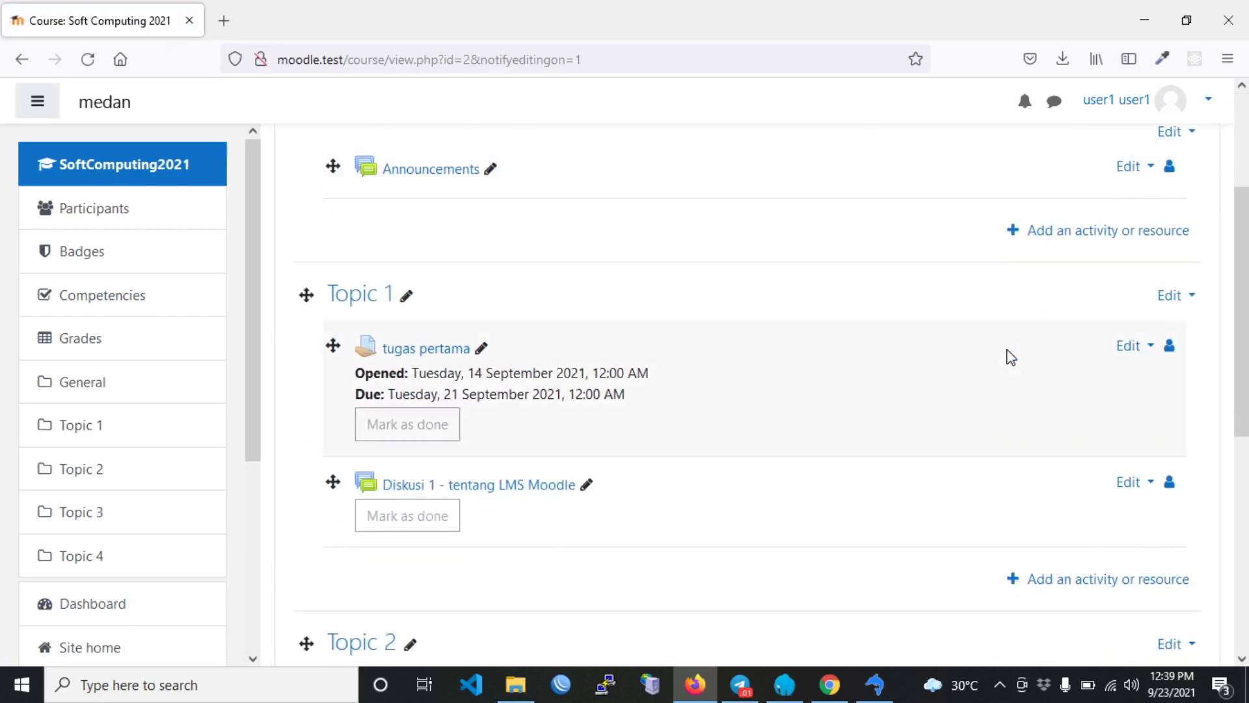
scroll(1010, 357, down, 1)
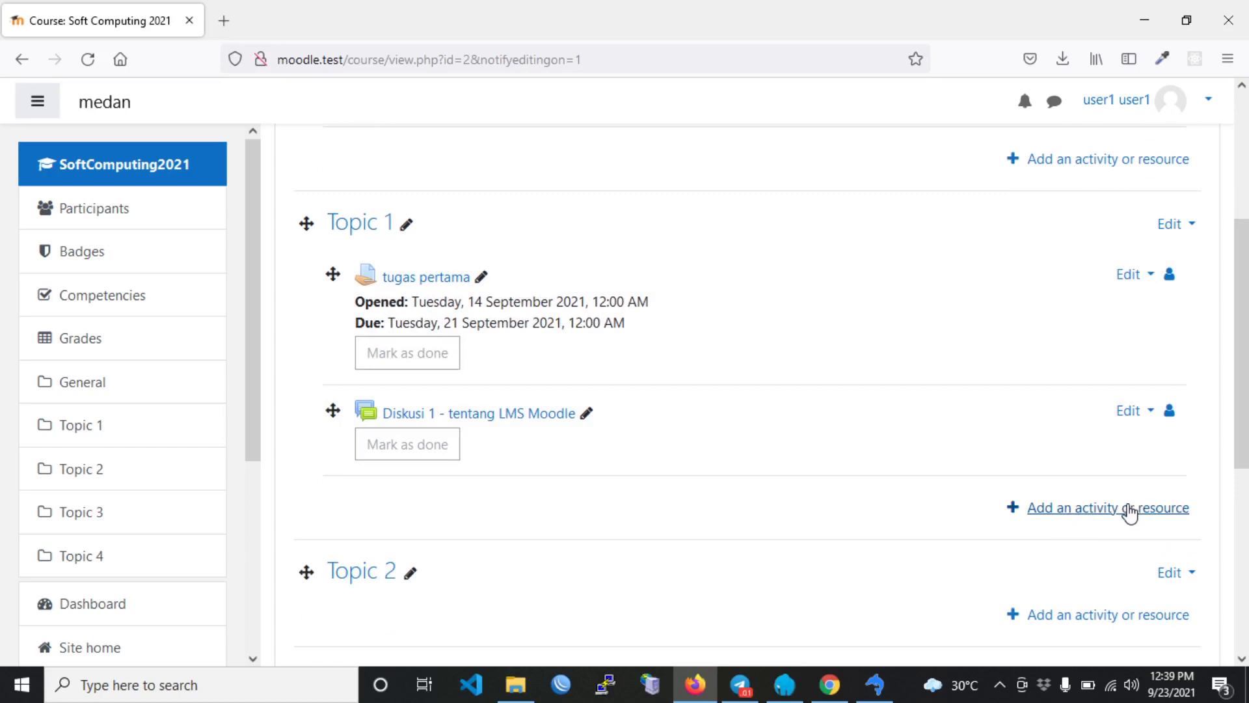
click(1129, 513)
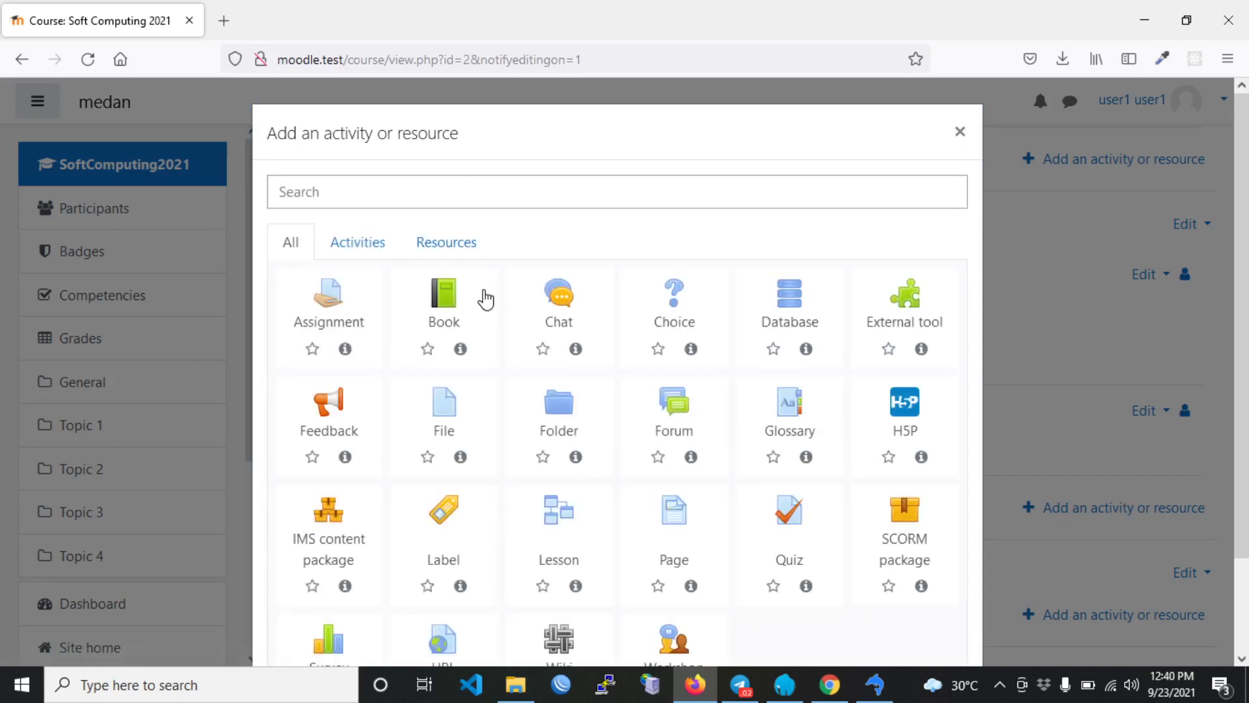
click(561, 191)
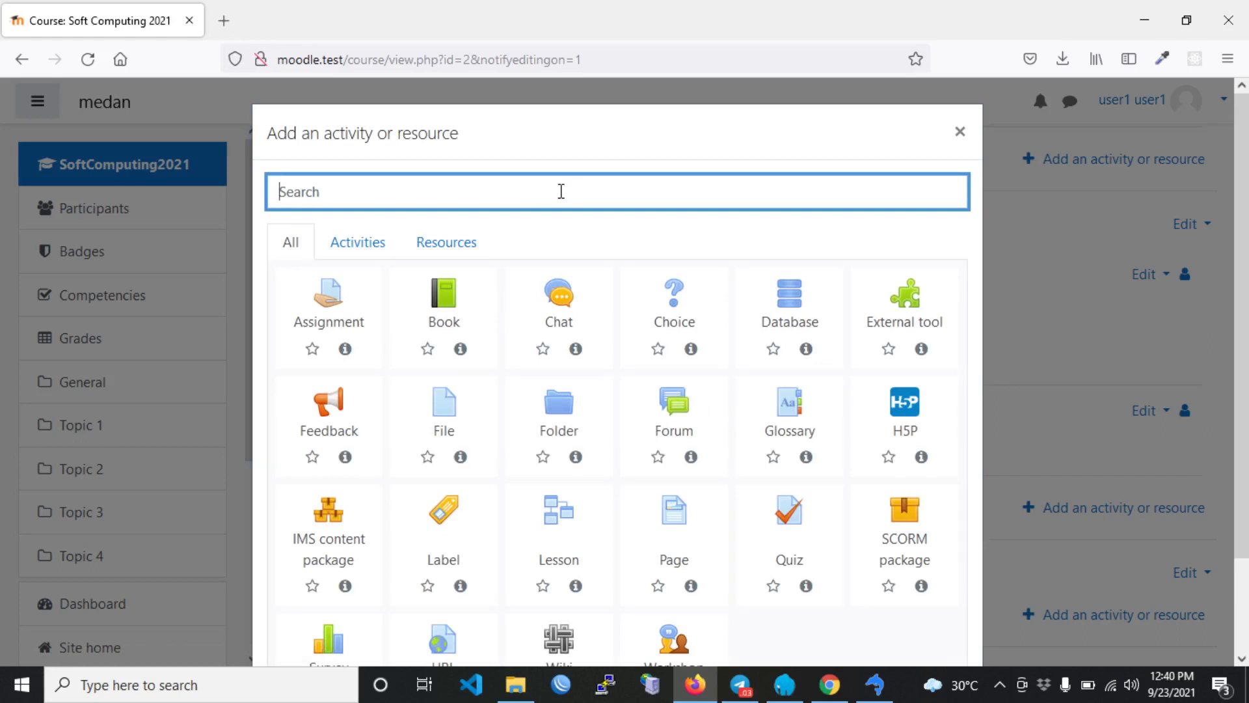
text(forum)
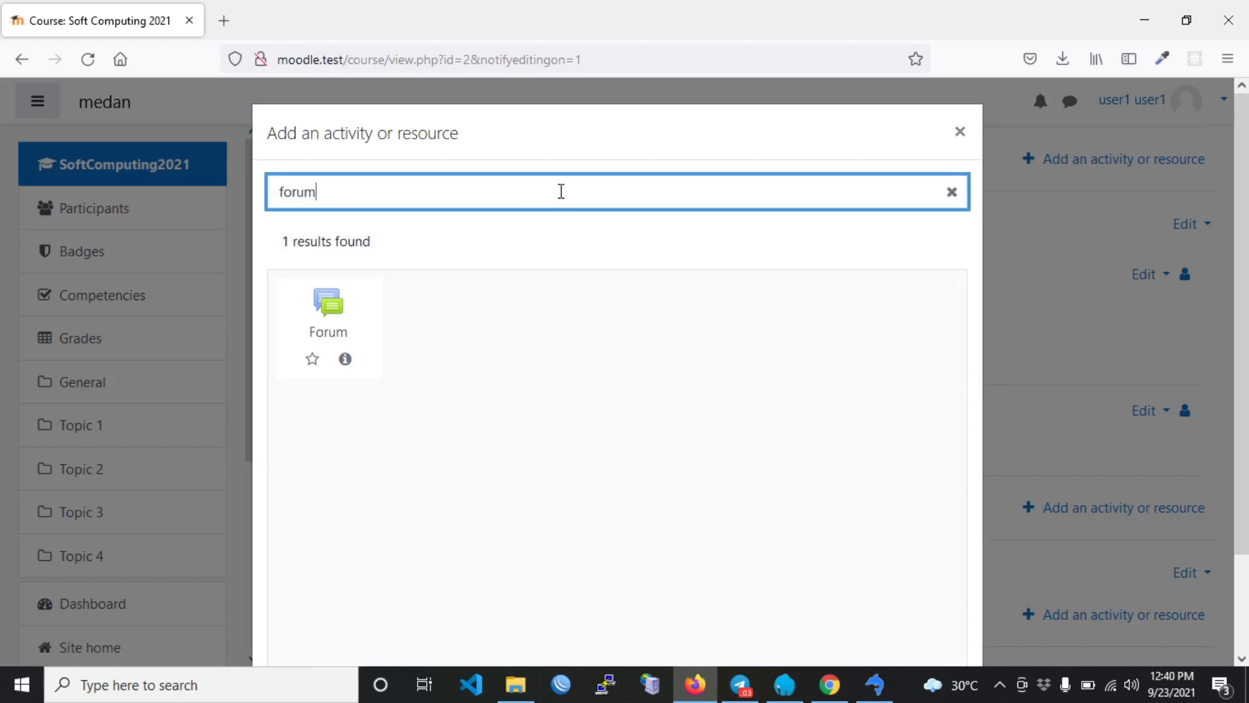
click(347, 306)
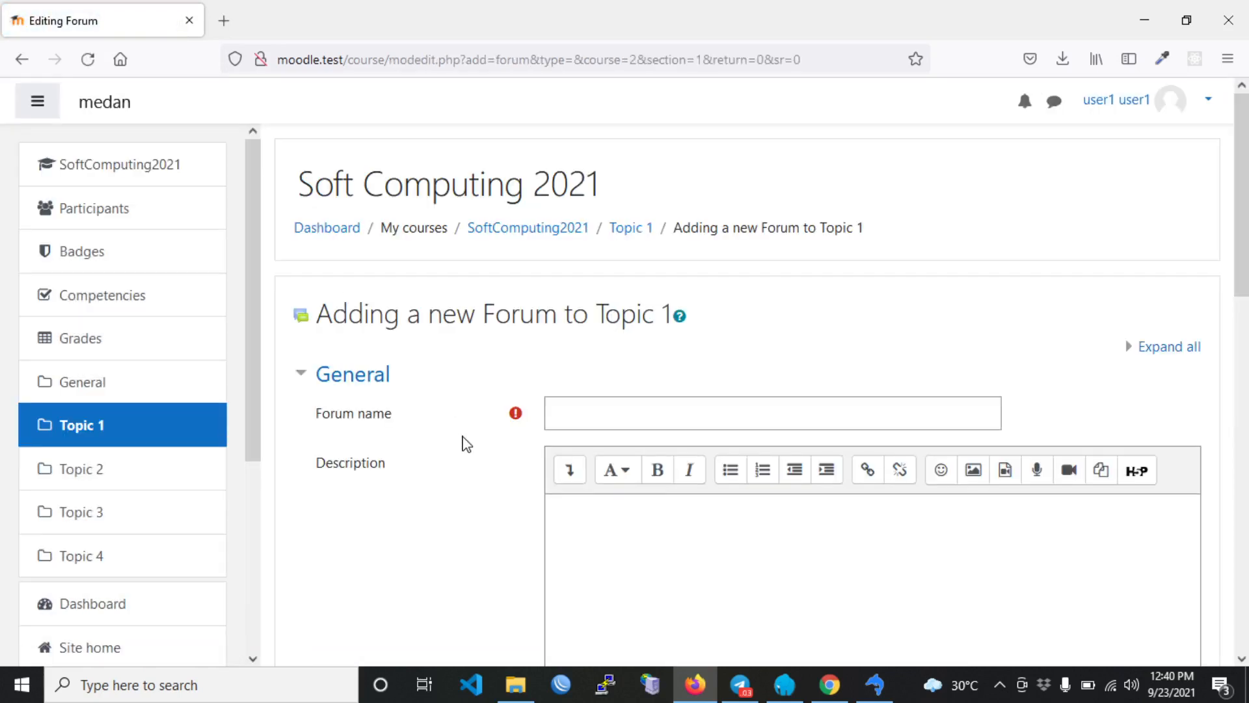
- Name the new forum "diskusi 2 - percobaan diskusi" and move on to its description
scroll(466, 443, down, 2)
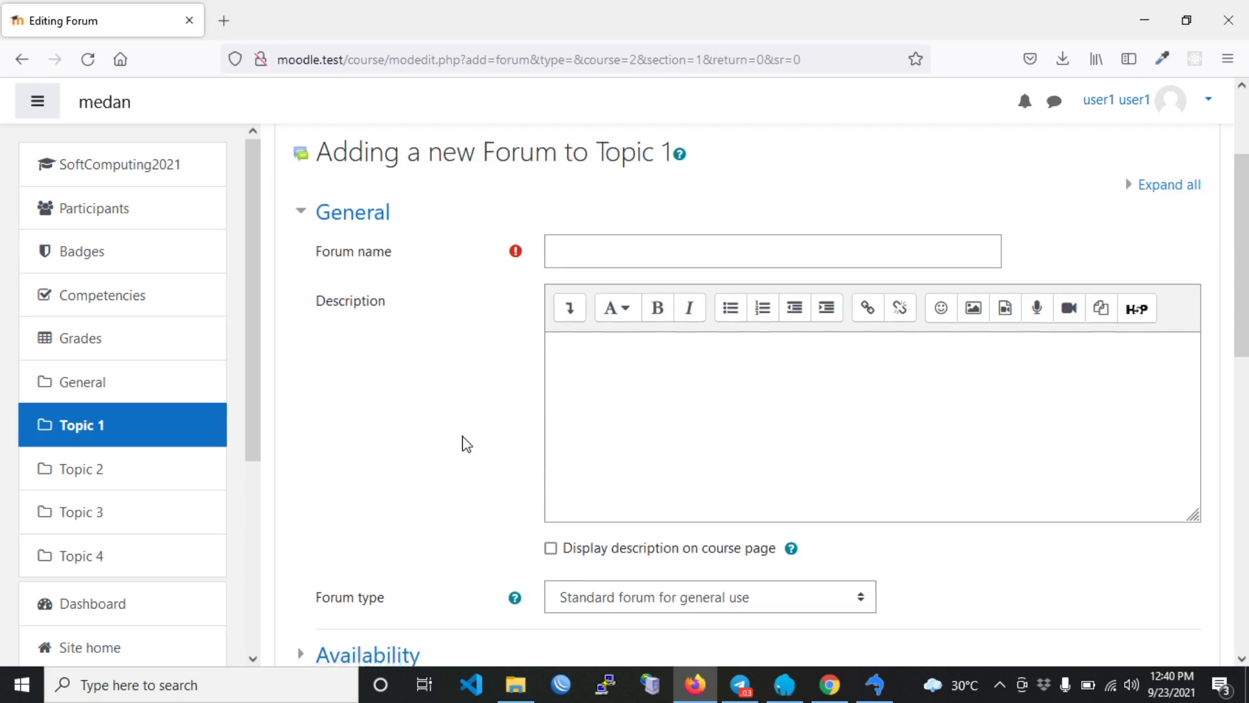
scroll(467, 444, down, 1)
scroll(466, 443, up, 1)
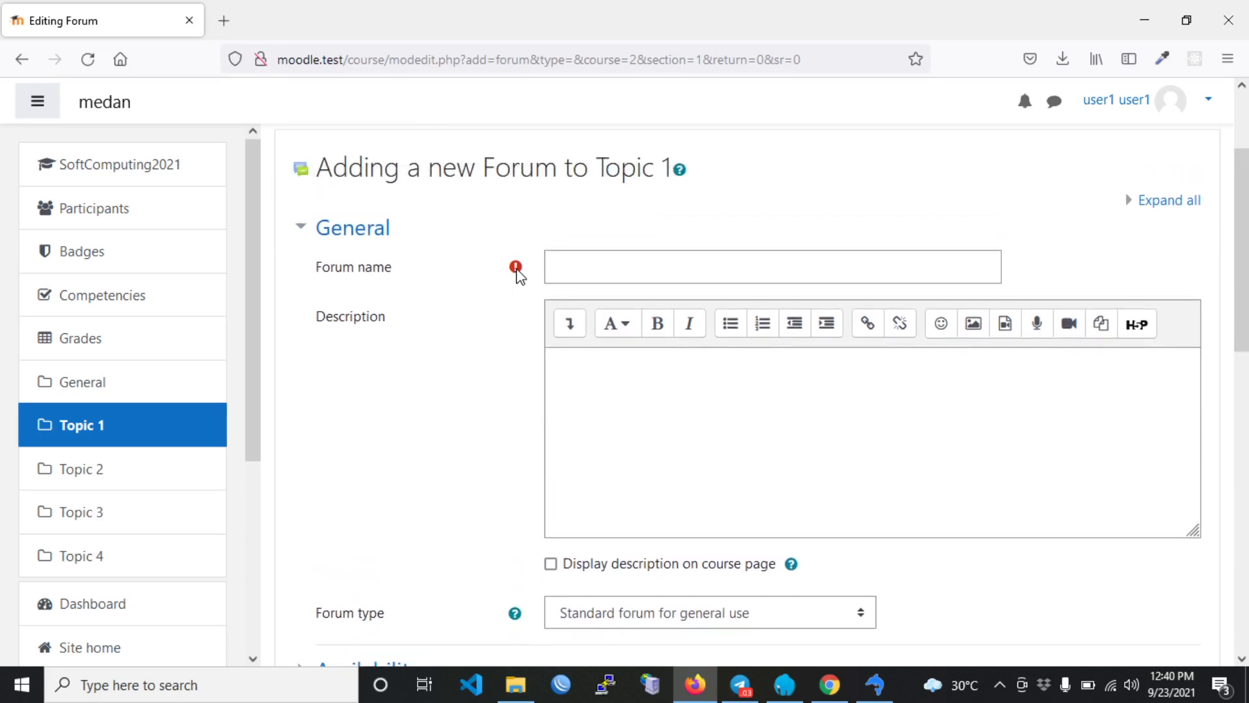
mouse_move(517, 268)
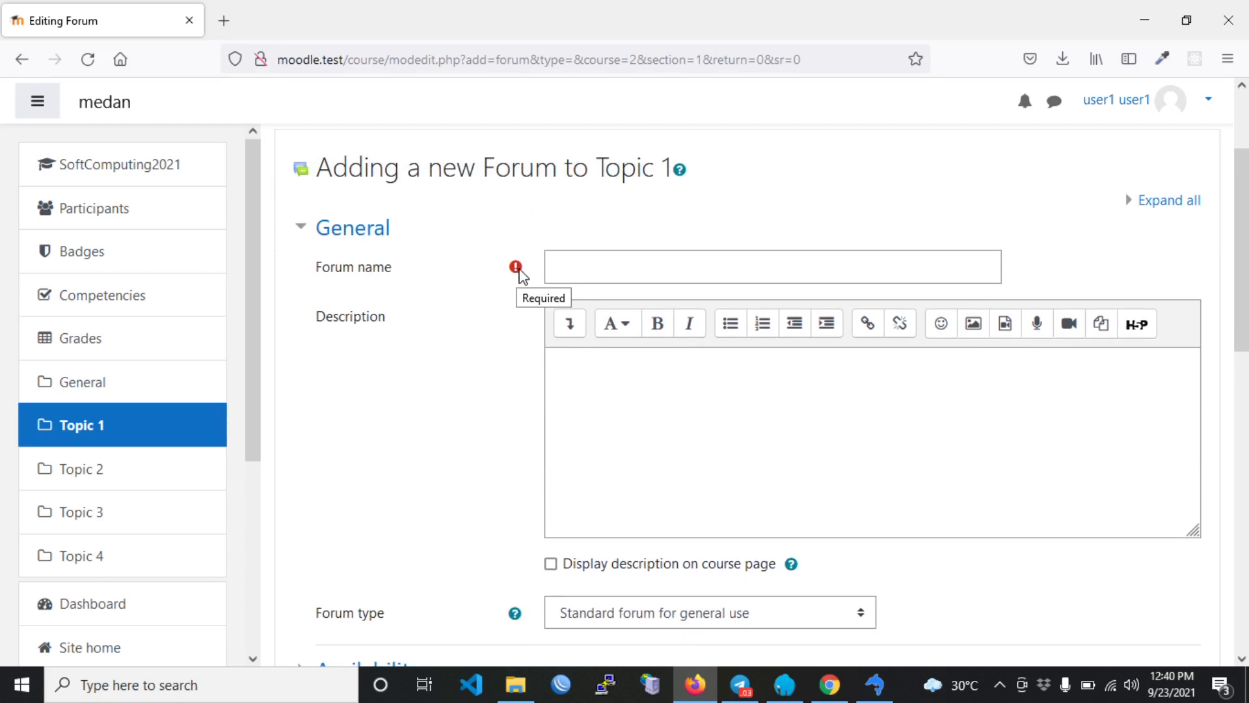
click(605, 268)
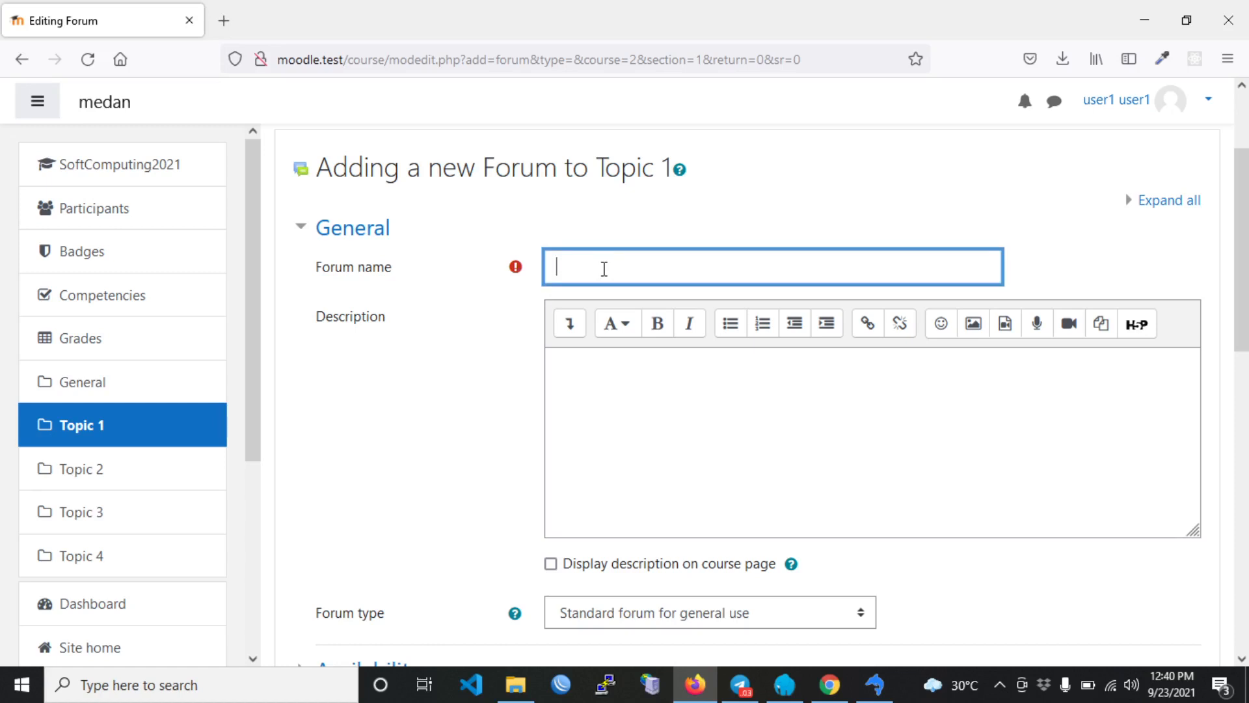
text(diskusi 2 - perco)
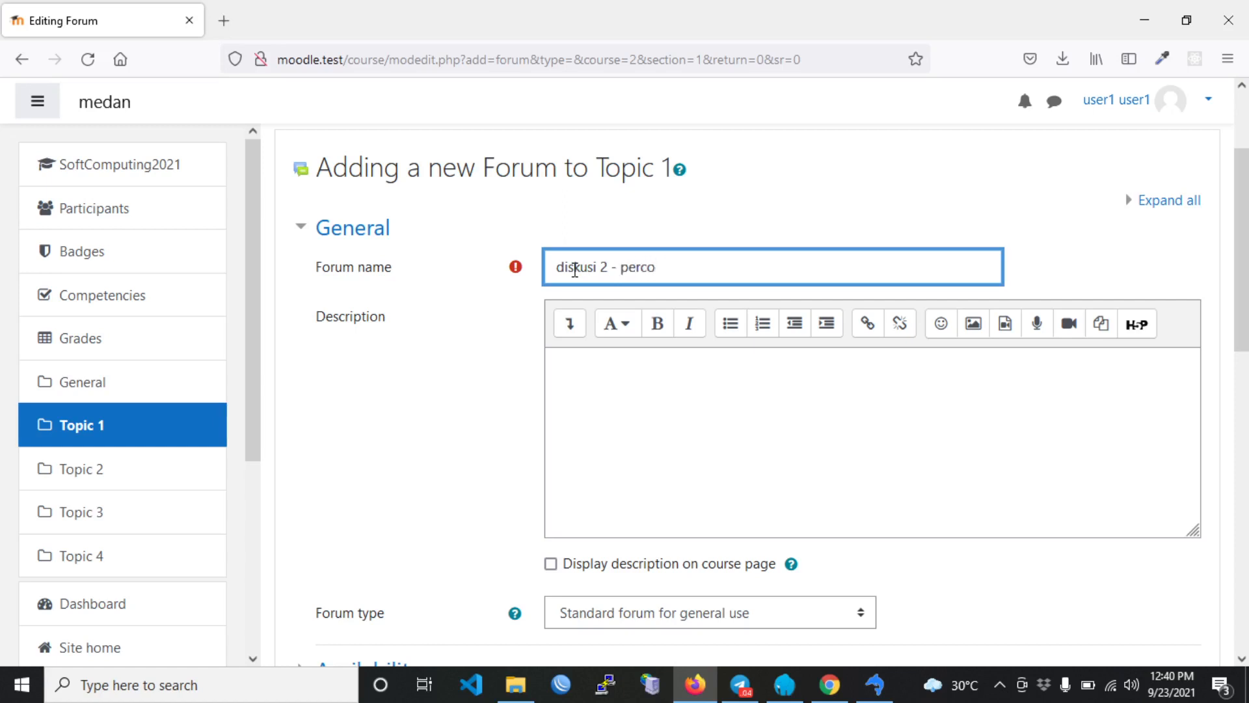
text(baan diskusi)
key(Tab)
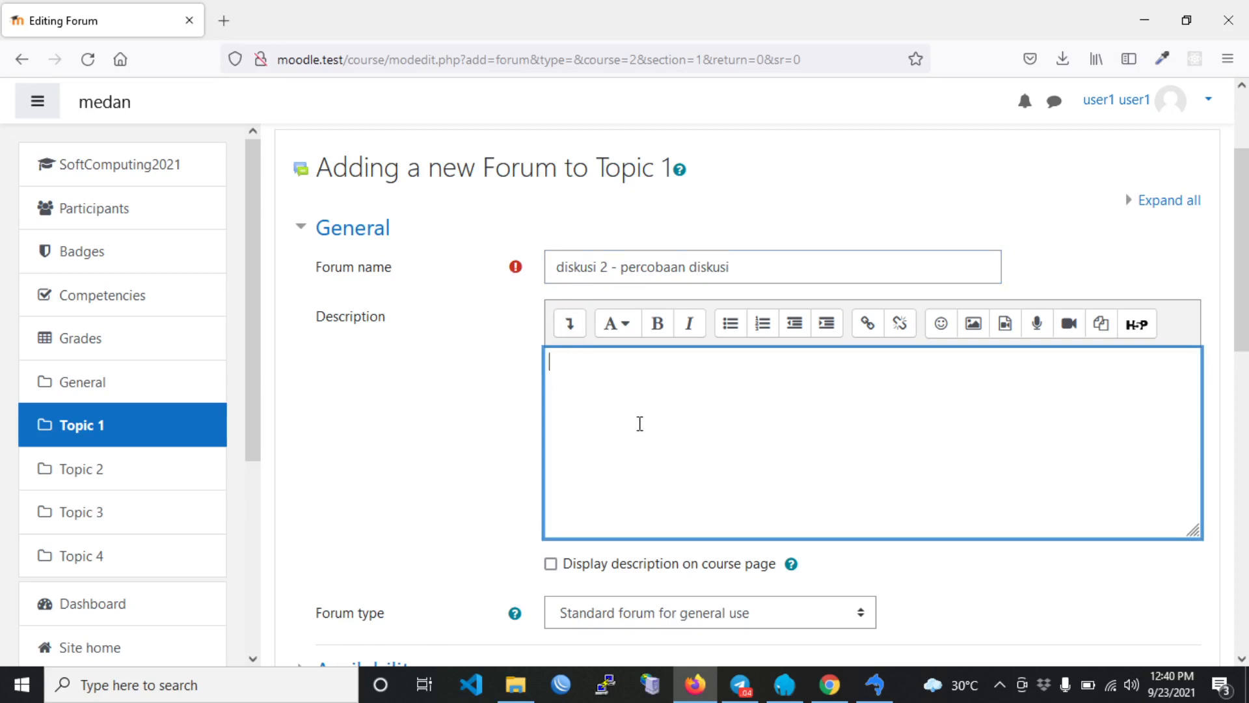
- Enter "contoh deskrip forum 2" as the forum description and check it together with the forum name
text(contoh deskri)
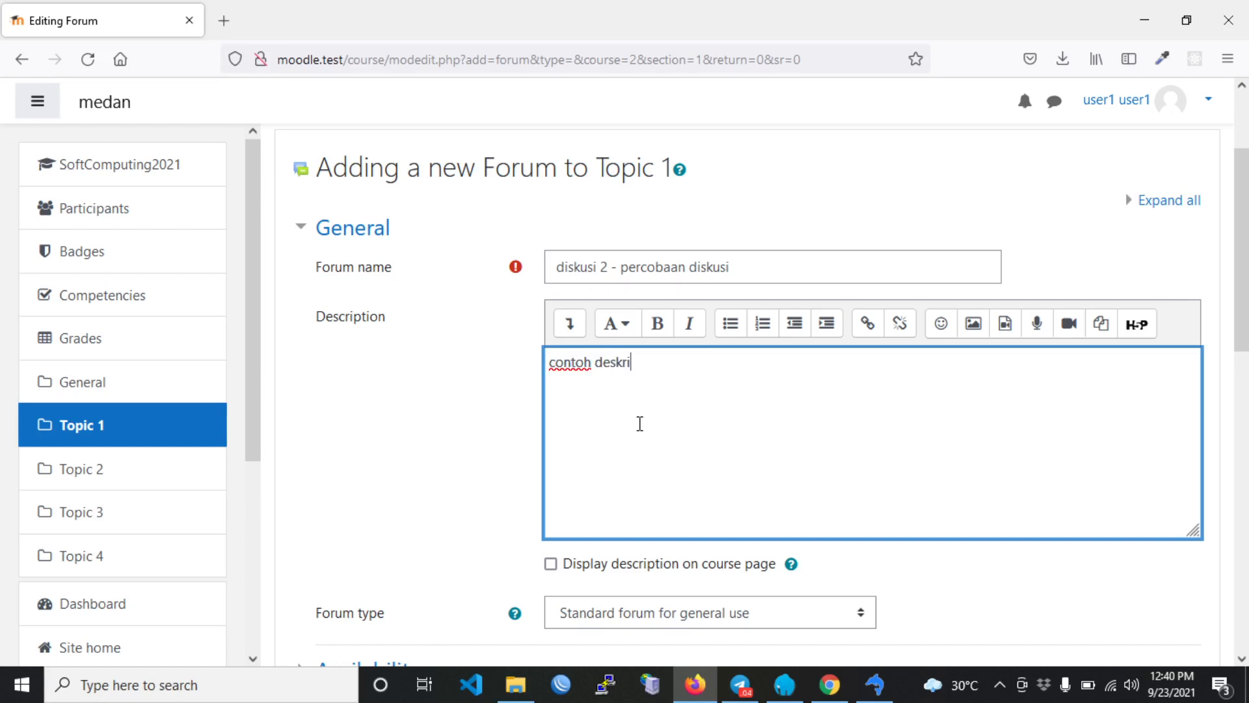
text(p forum 2)
scroll(639, 424, down, 2)
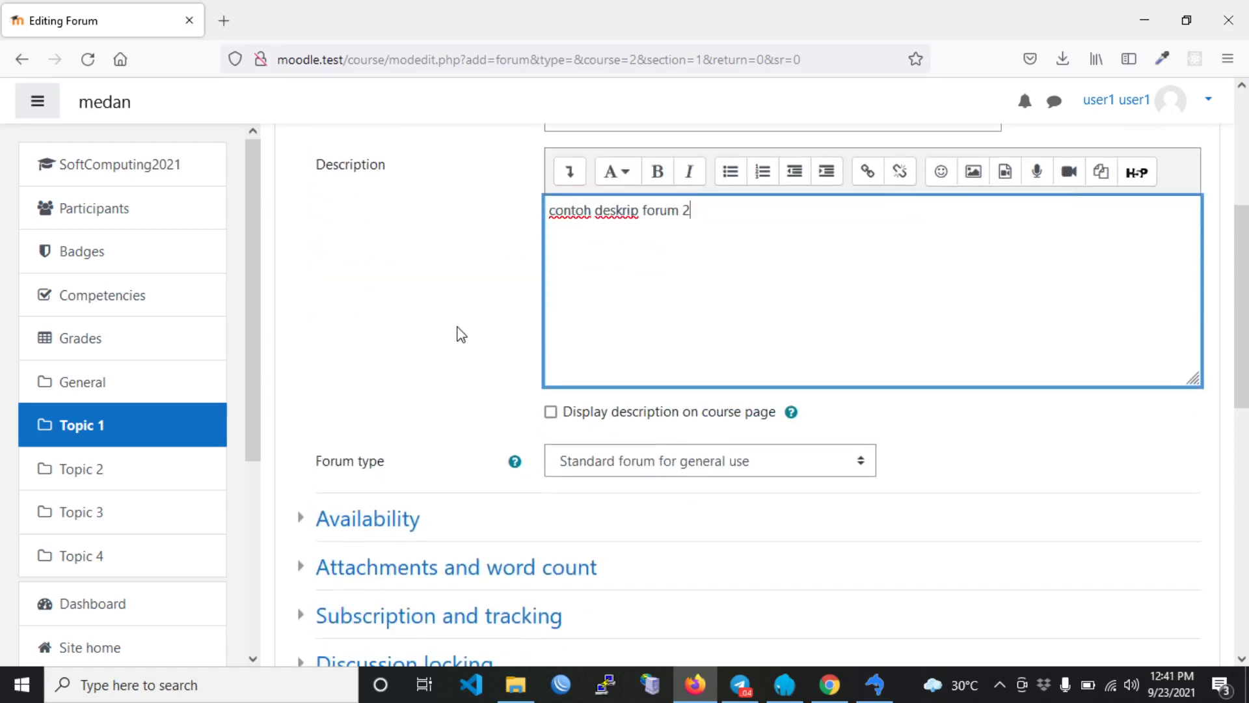
scroll(461, 334, up, 2)
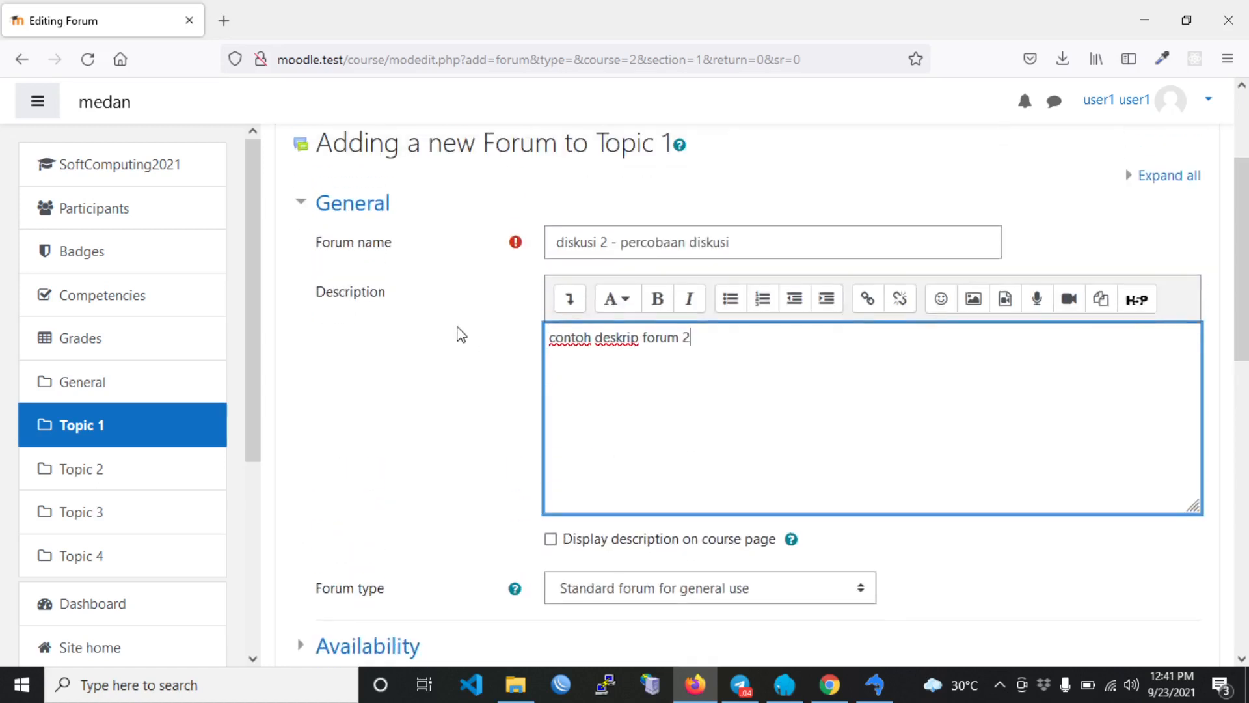
scroll(461, 334, down, 1)
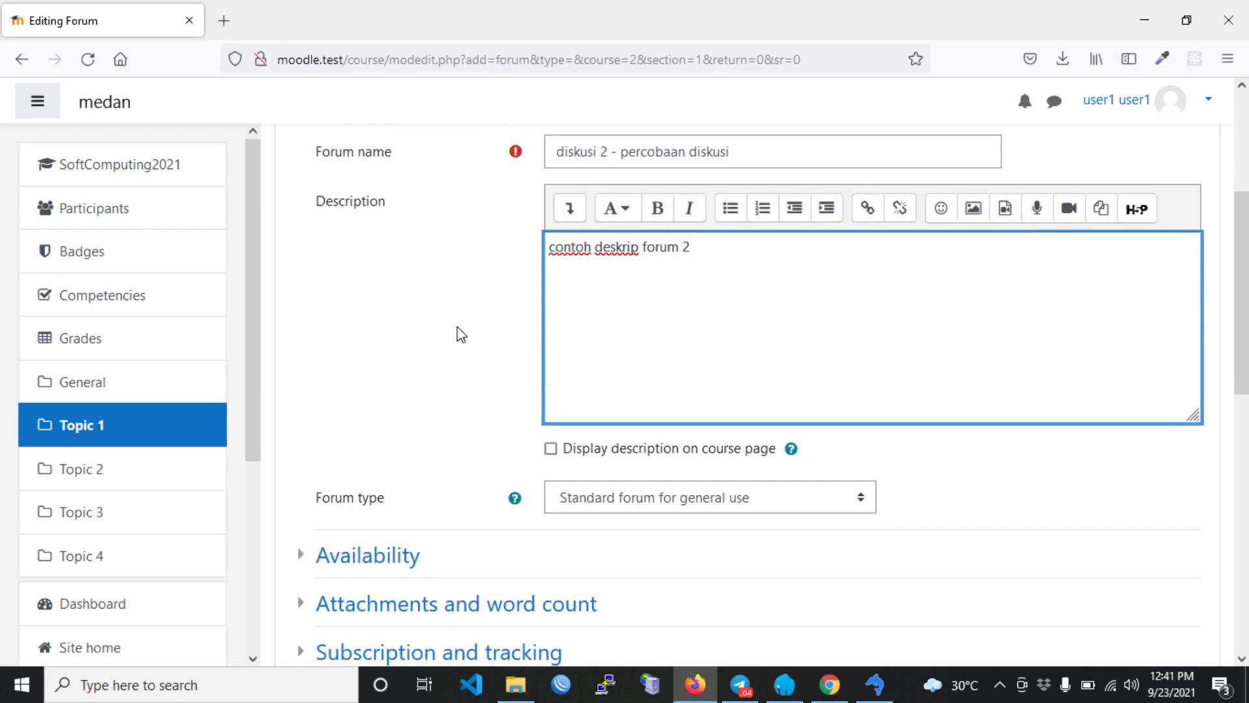
click(500, 301)
scroll(499, 302, down, 2)
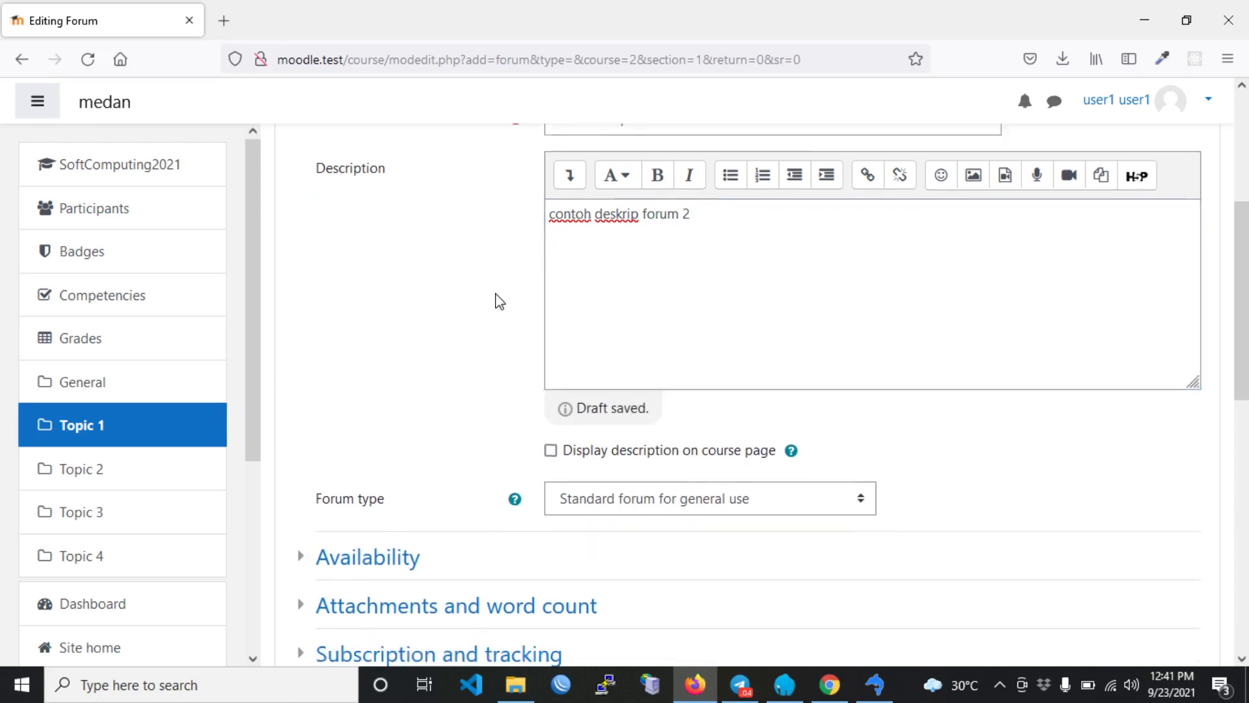
scroll(500, 302, up, 3)
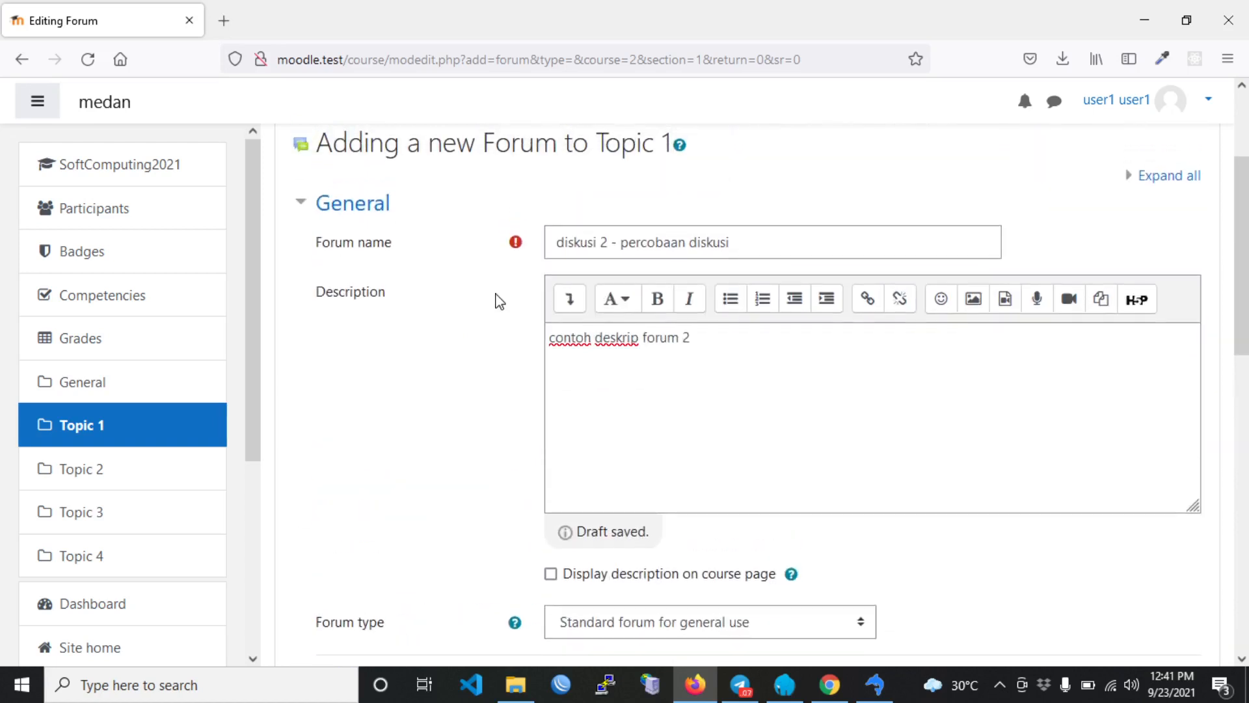
click(722, 240)
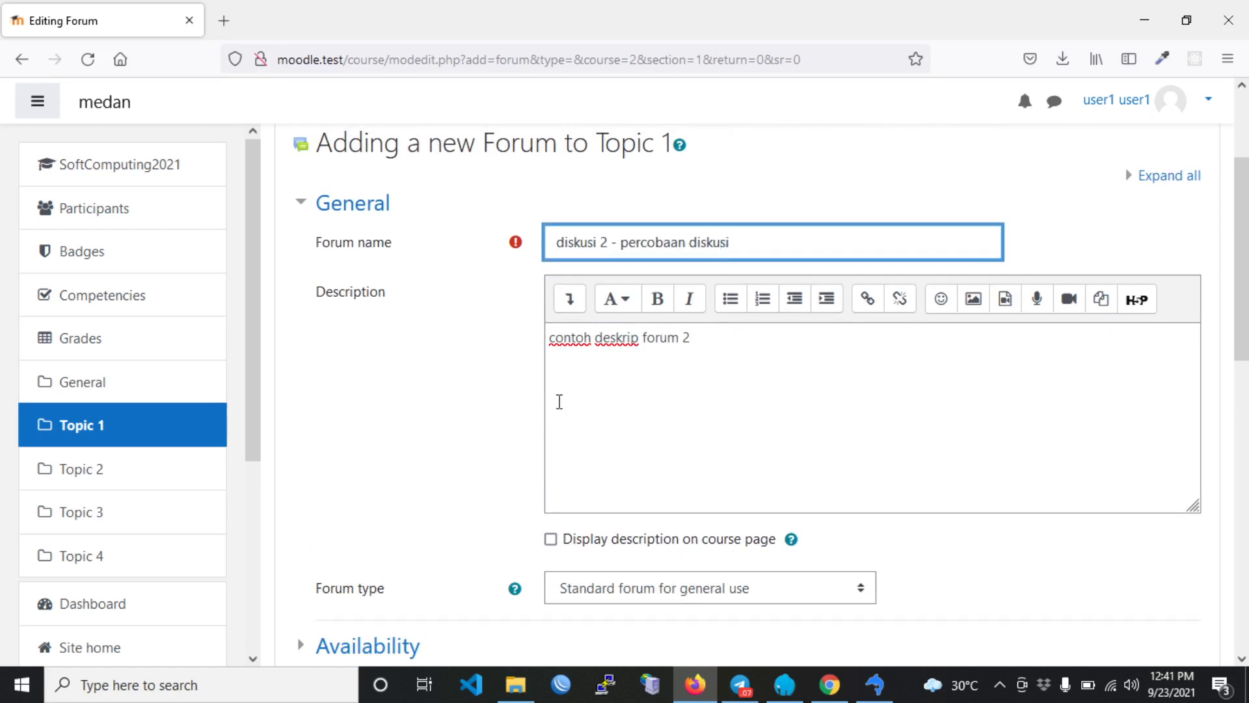
click(646, 407)
- Look through the available forum types, keeping Standard forum for general use
scroll(647, 408, down, 1)
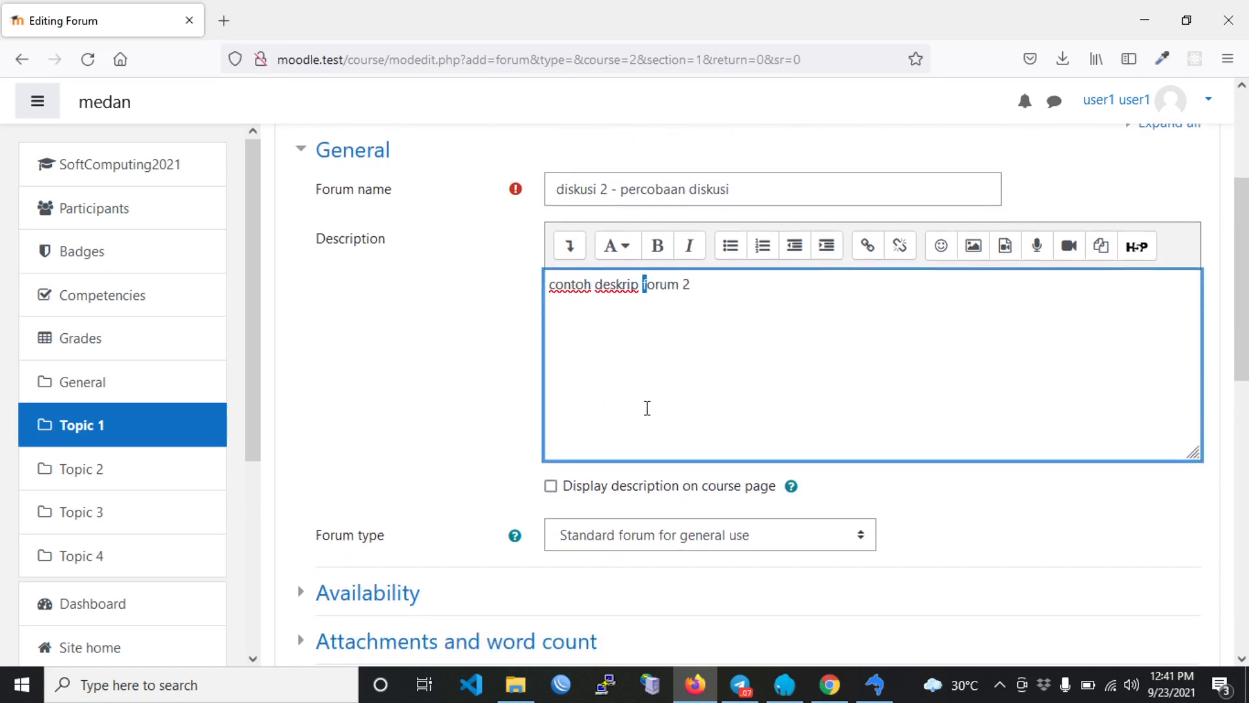
scroll(647, 408, down, 1)
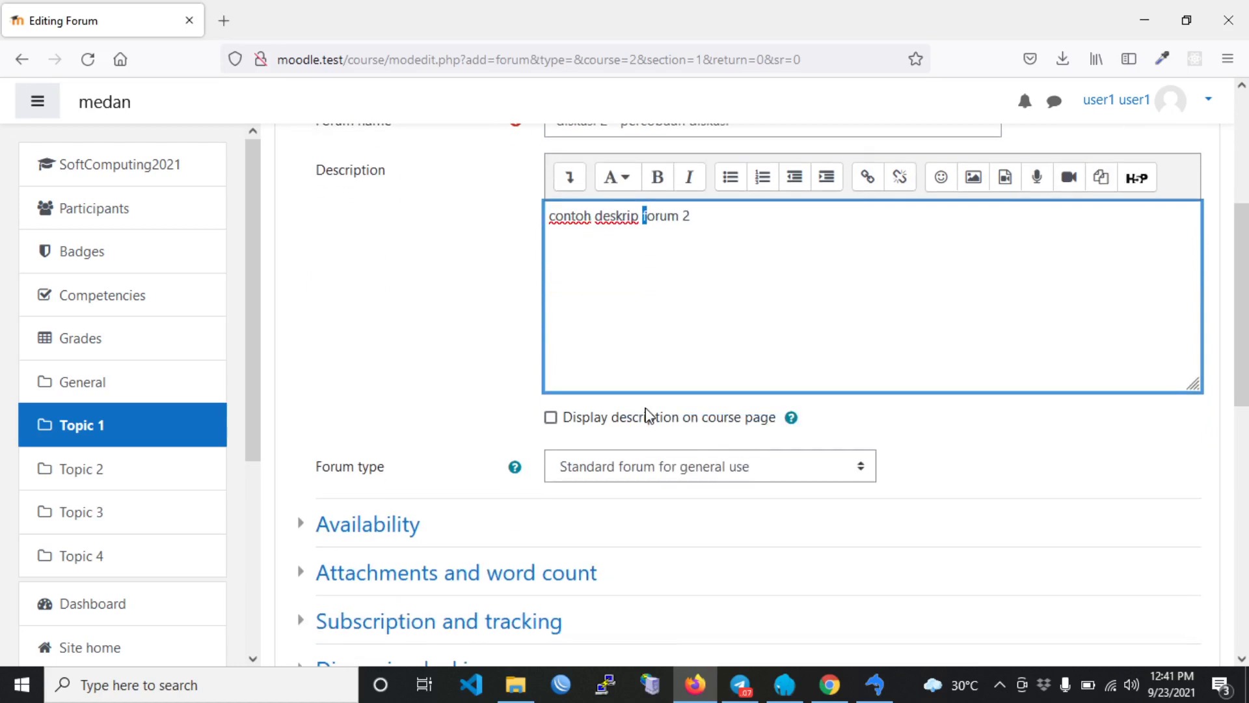
click(691, 475)
click(691, 475)
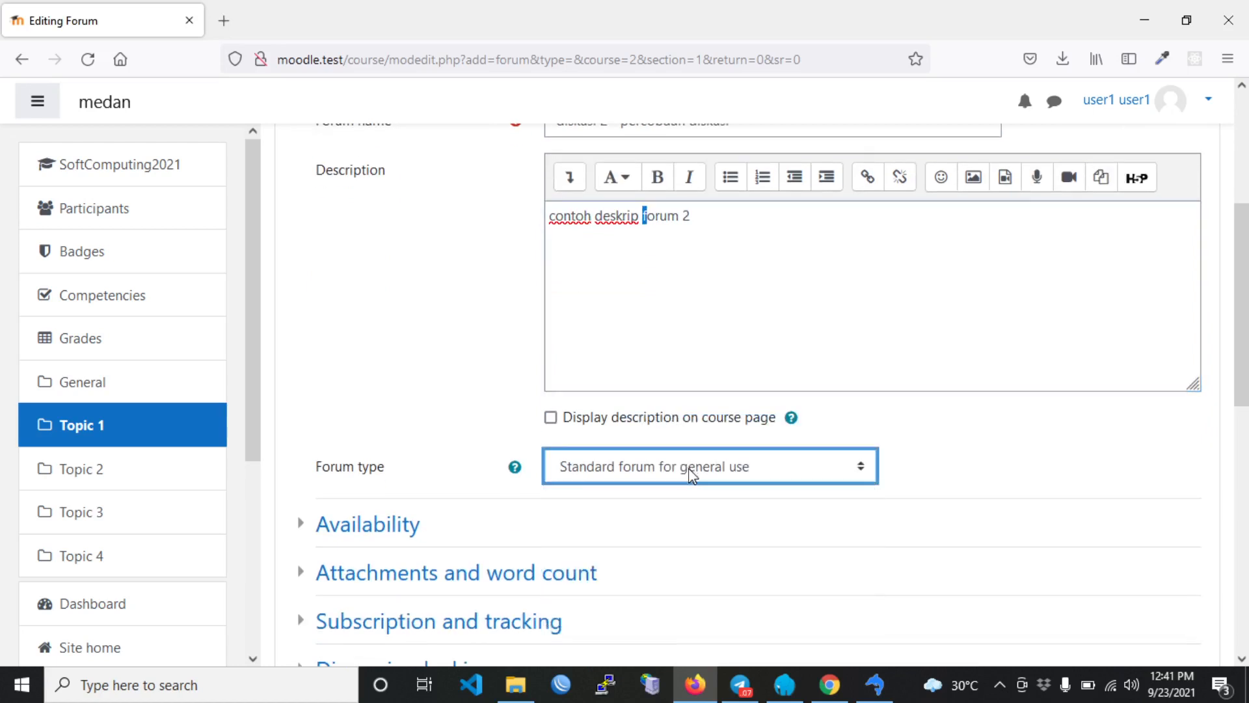
click(608, 480)
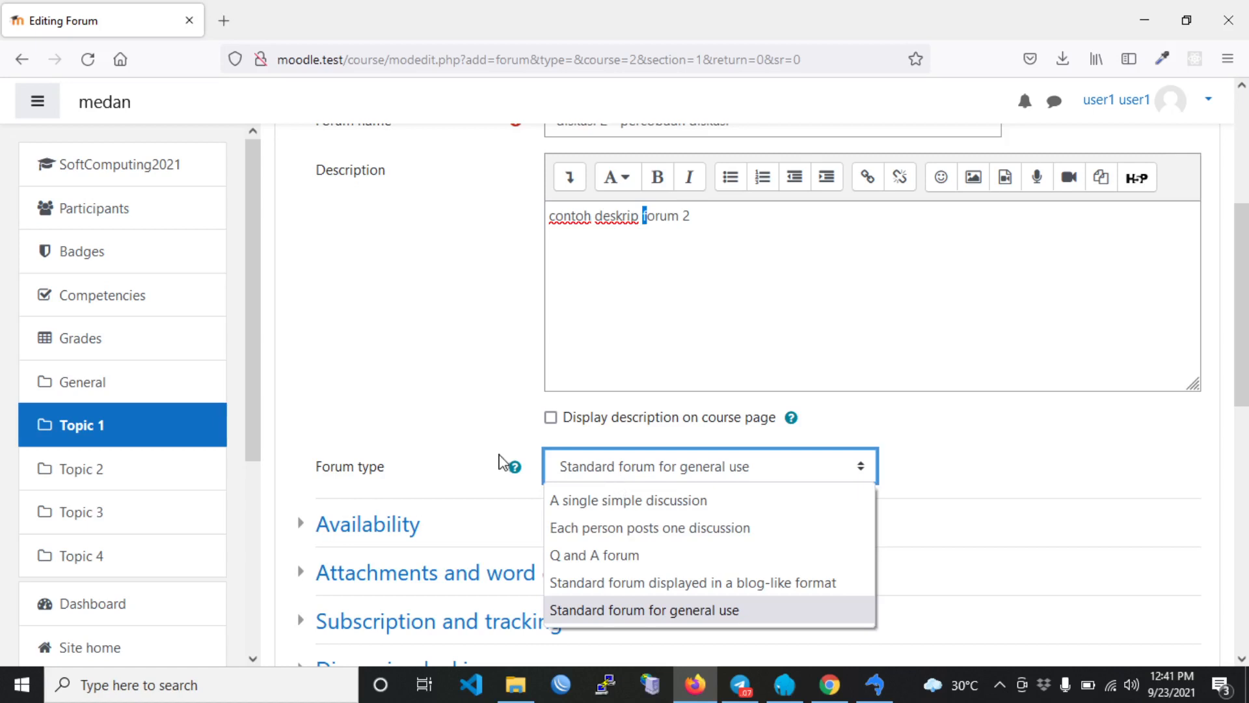
click(437, 421)
scroll(438, 419, down, 2)
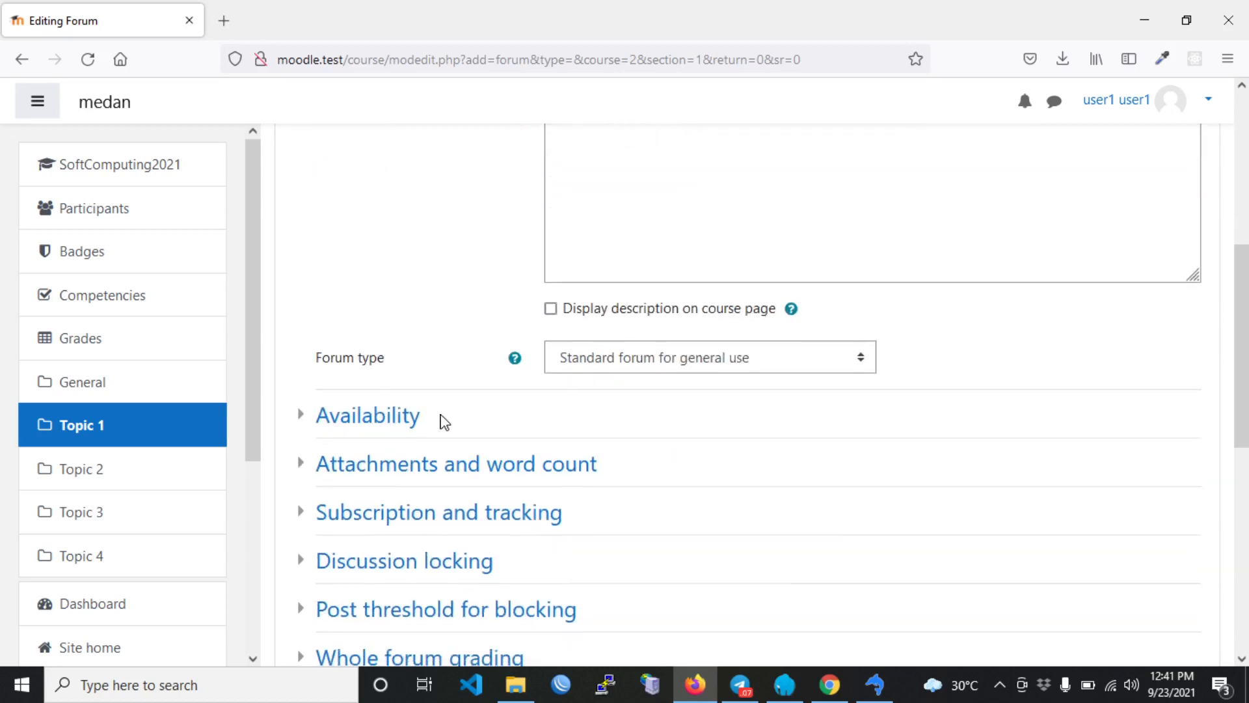
click(709, 358)
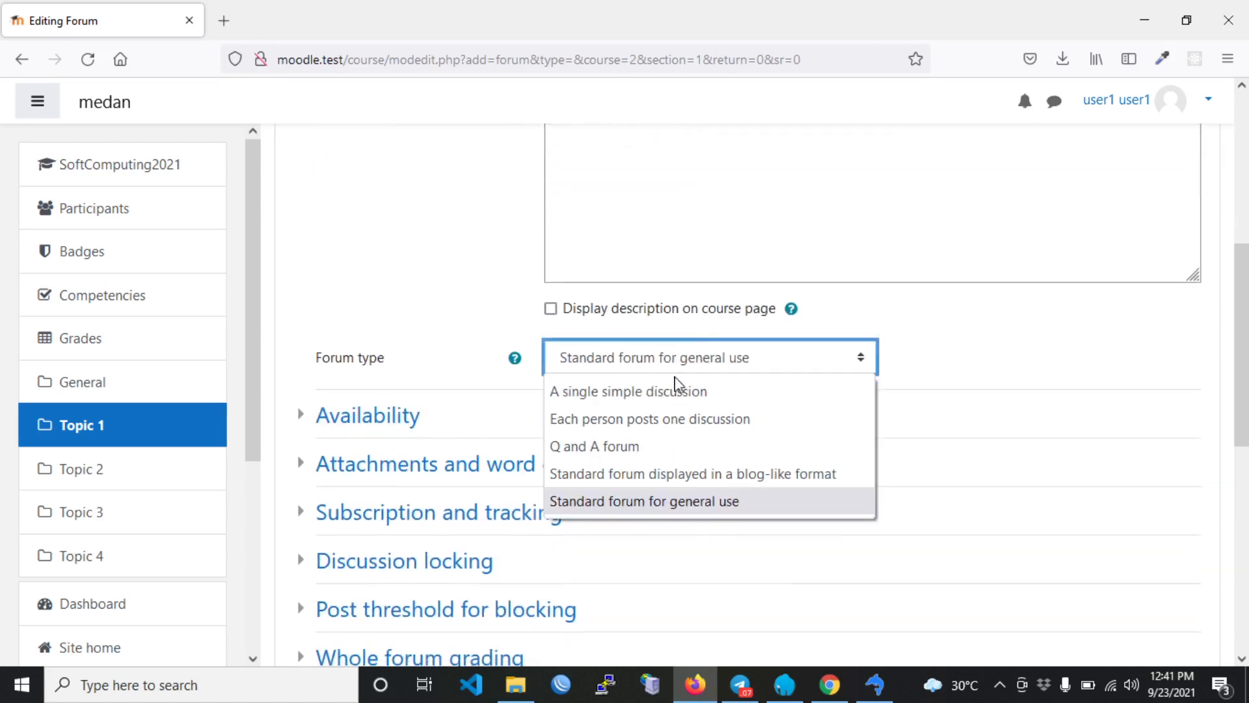
click(476, 302)
- Set the grade type for whole forum grading to Point, trying the Scale type first
scroll(477, 303, down, 3)
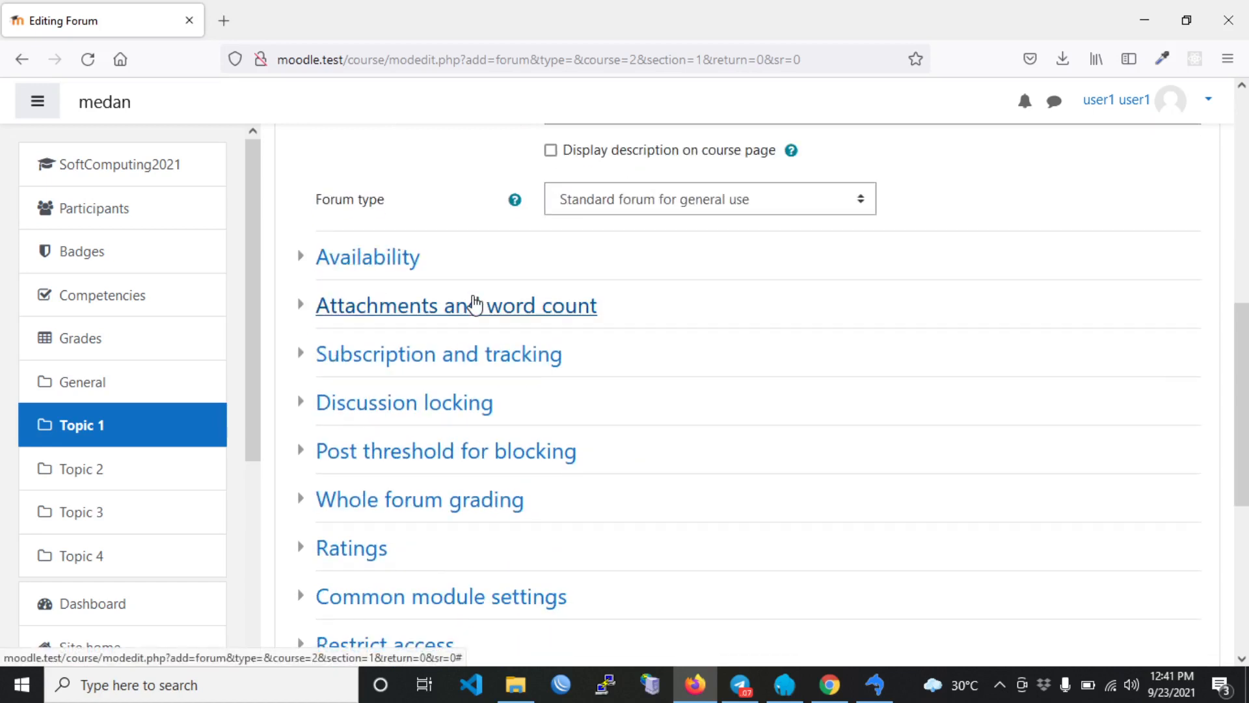
scroll(412, 536, down, 2)
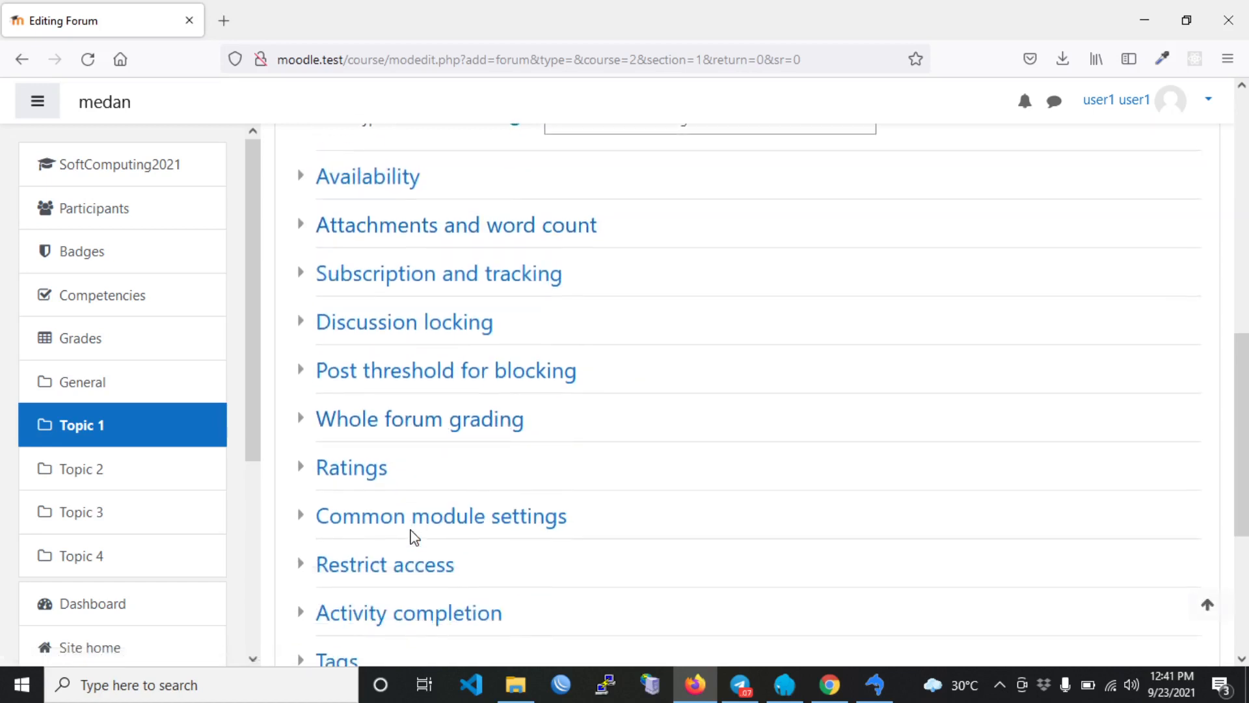
scroll(413, 536, down, 1)
scroll(412, 536, down, 2)
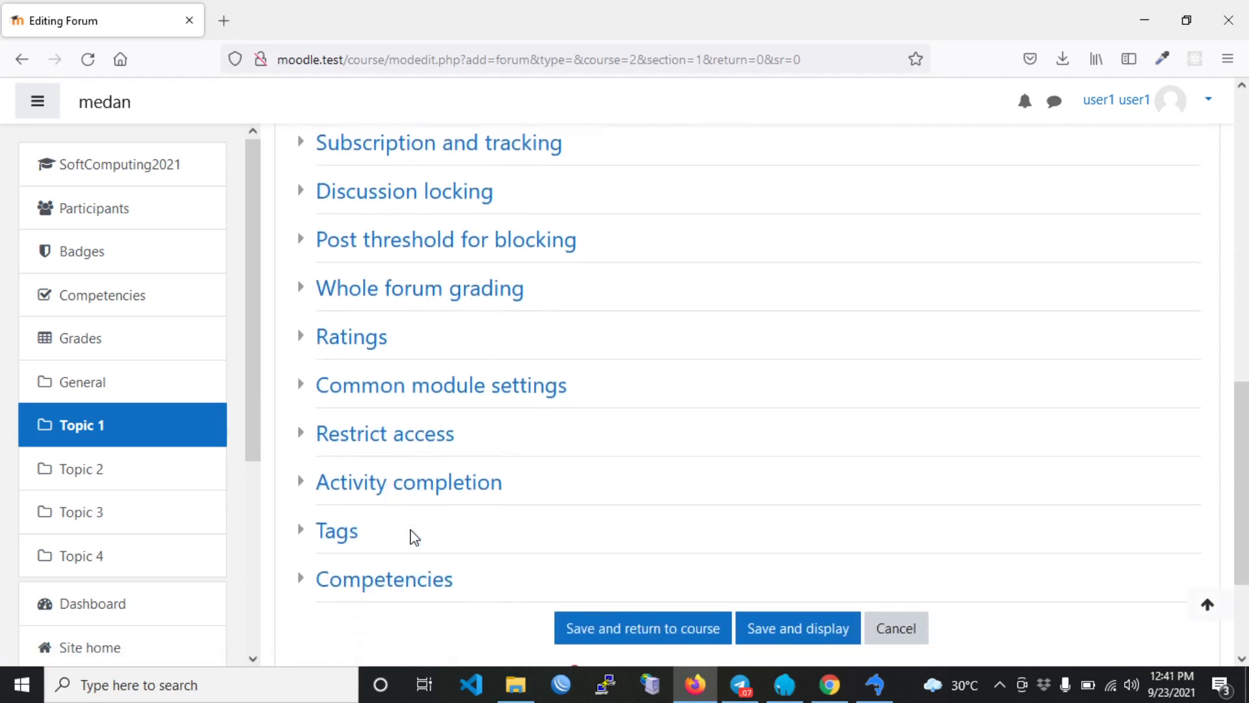
scroll(412, 536, up, 2)
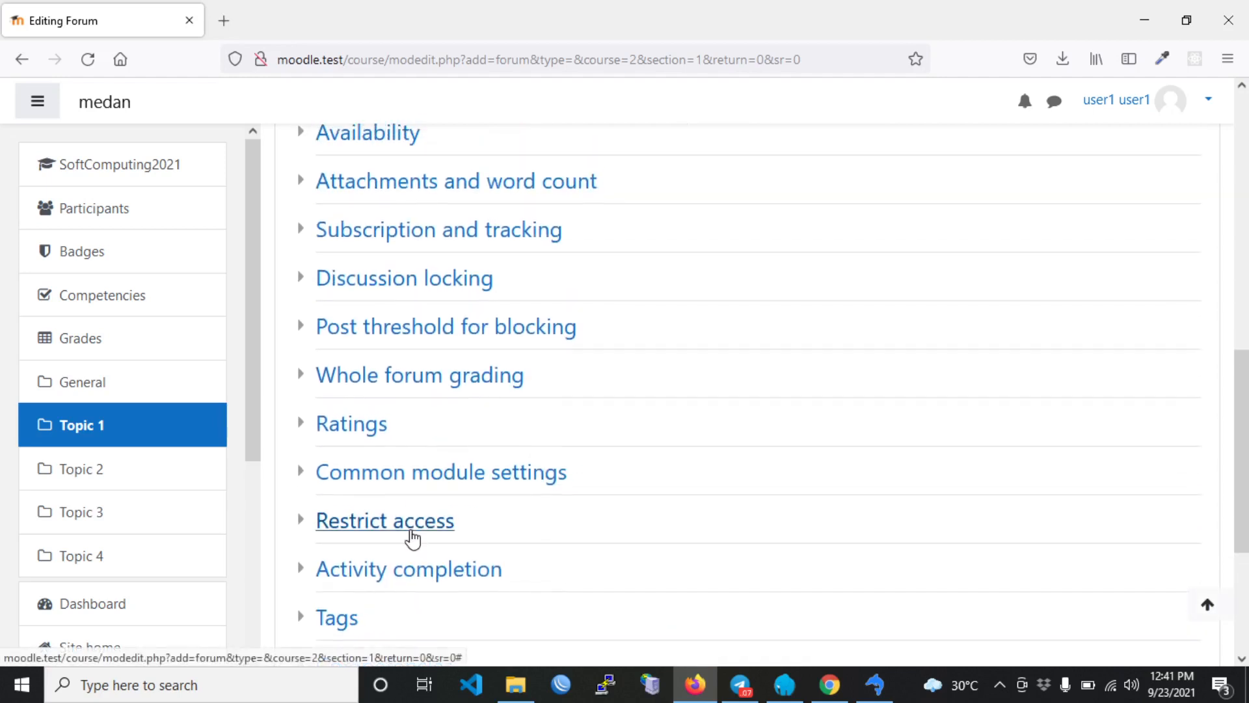
click(394, 389)
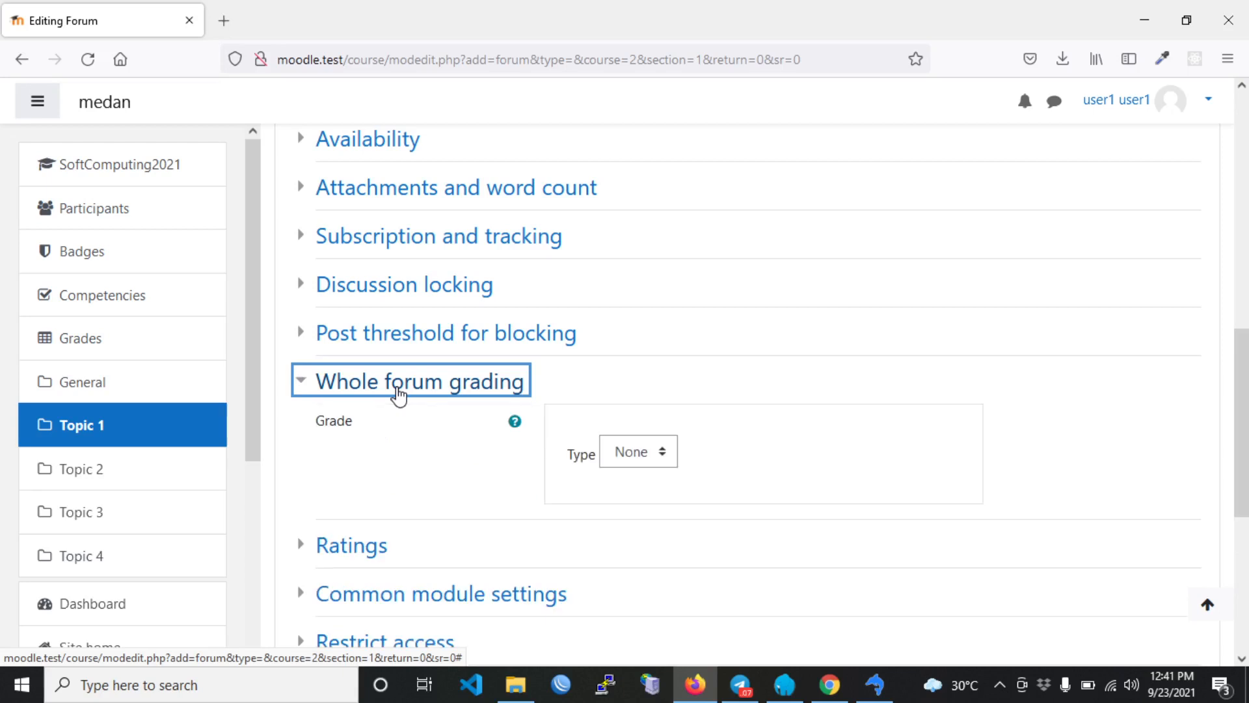
click(641, 445)
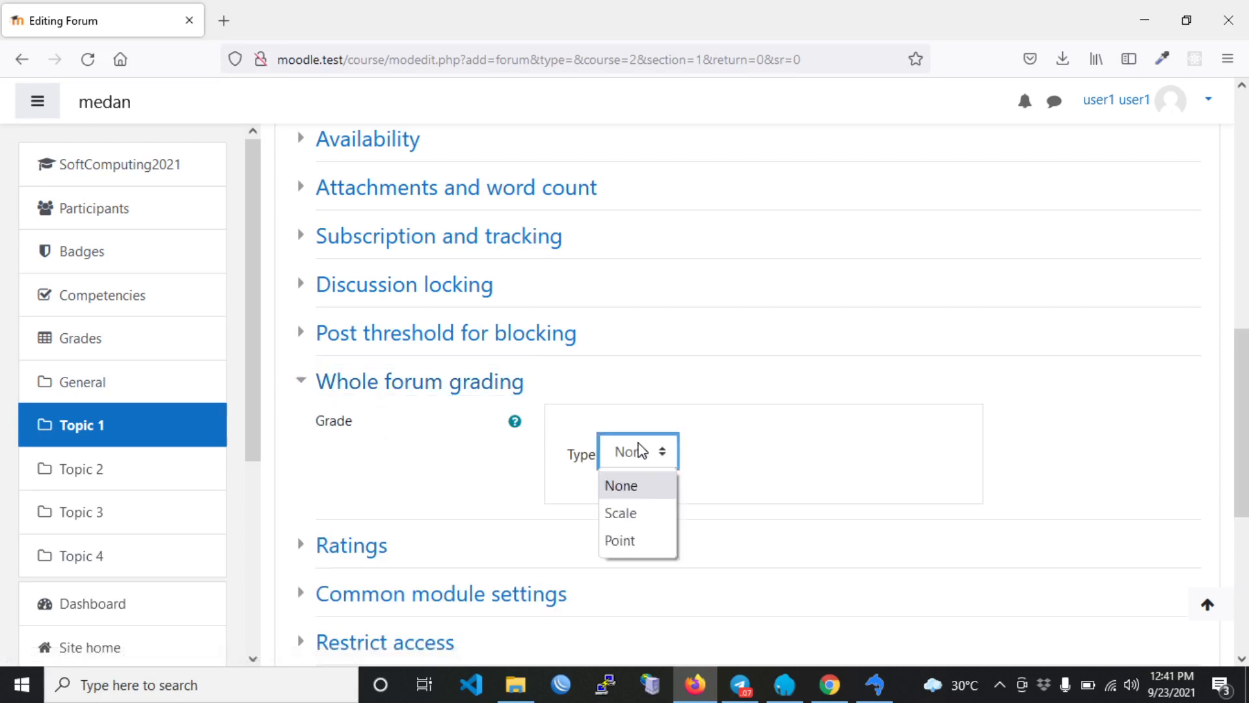
click(632, 512)
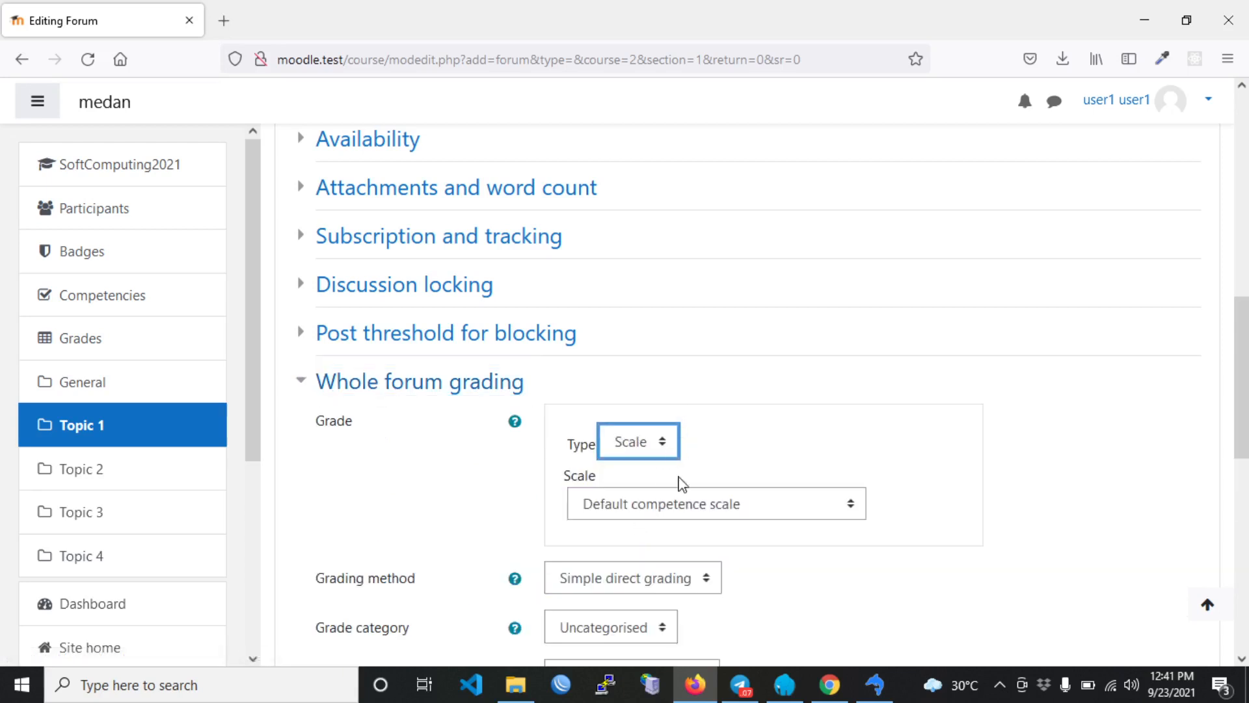
click(679, 514)
click(677, 515)
click(661, 438)
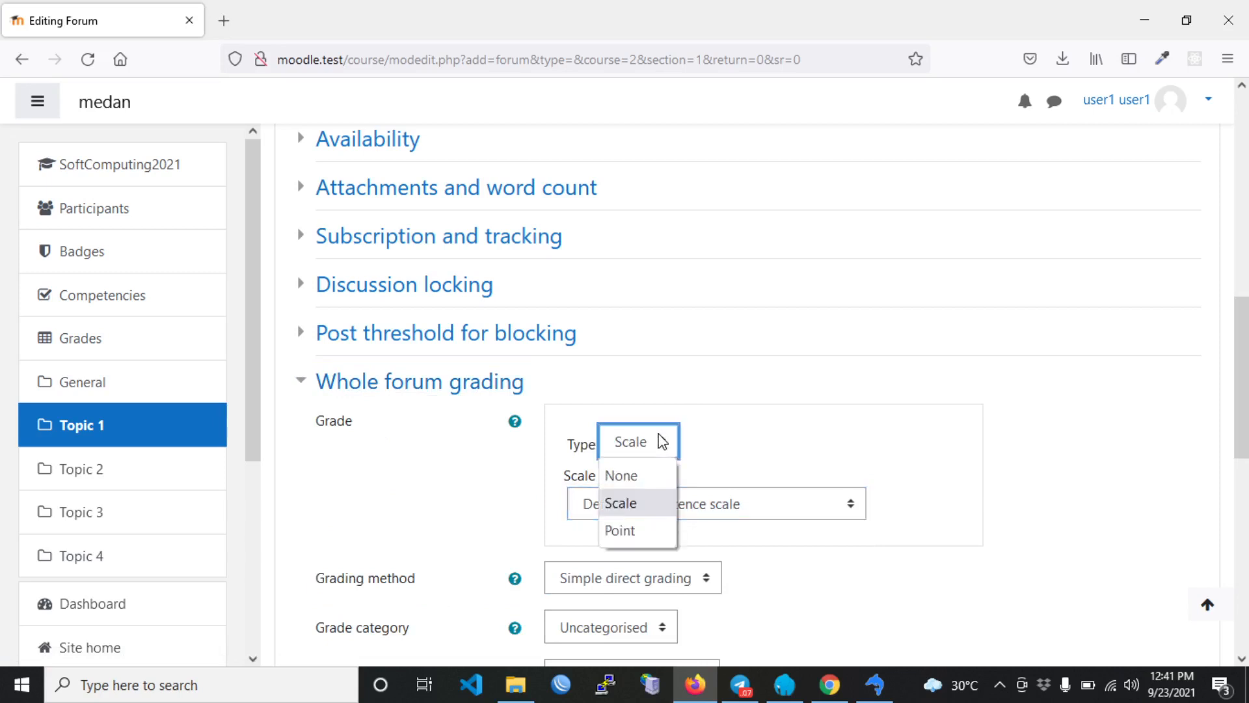
click(640, 531)
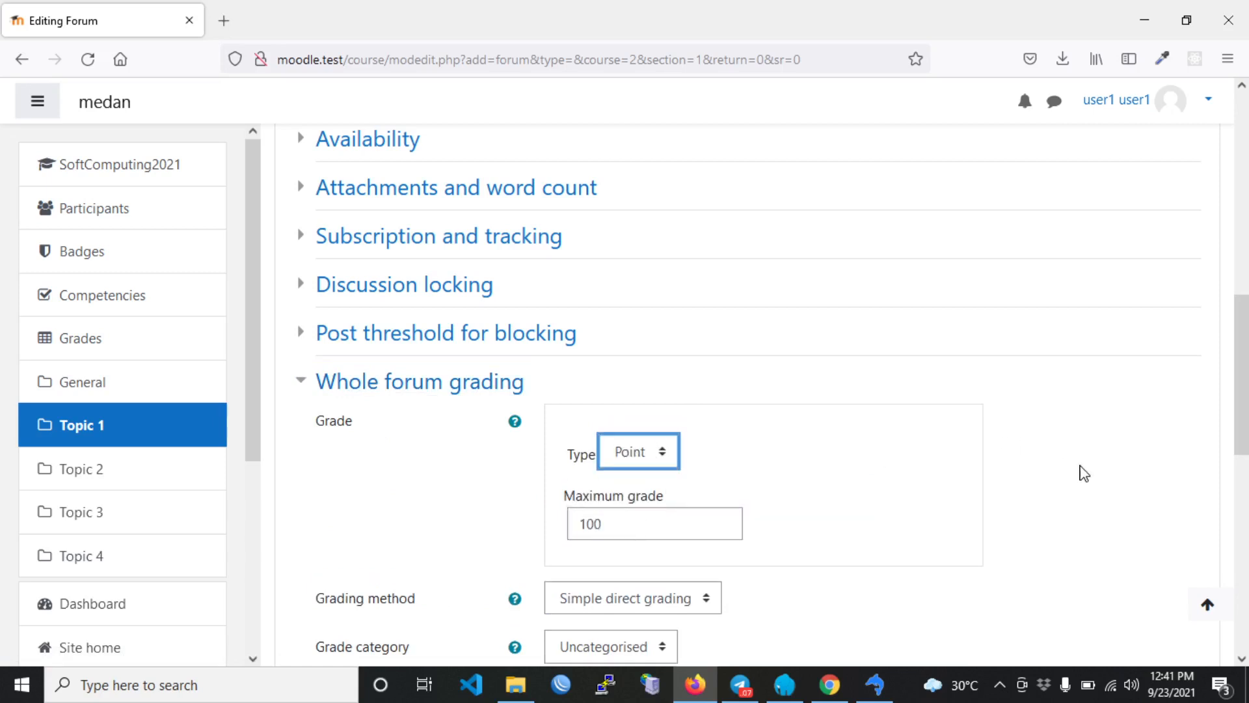
- Examine the whole forum grading settings, including maximum grade, grading method, grade category and grade to pass
scroll(1083, 473, down, 2)
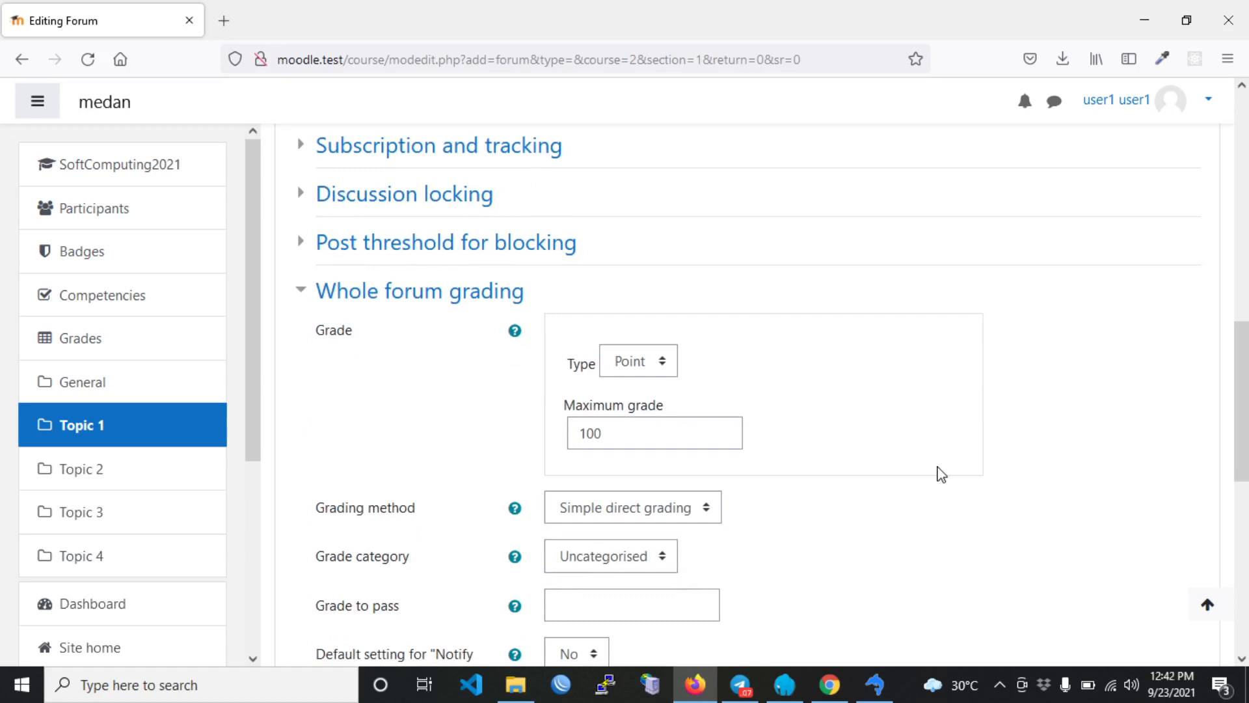
scroll(878, 438, down, 2)
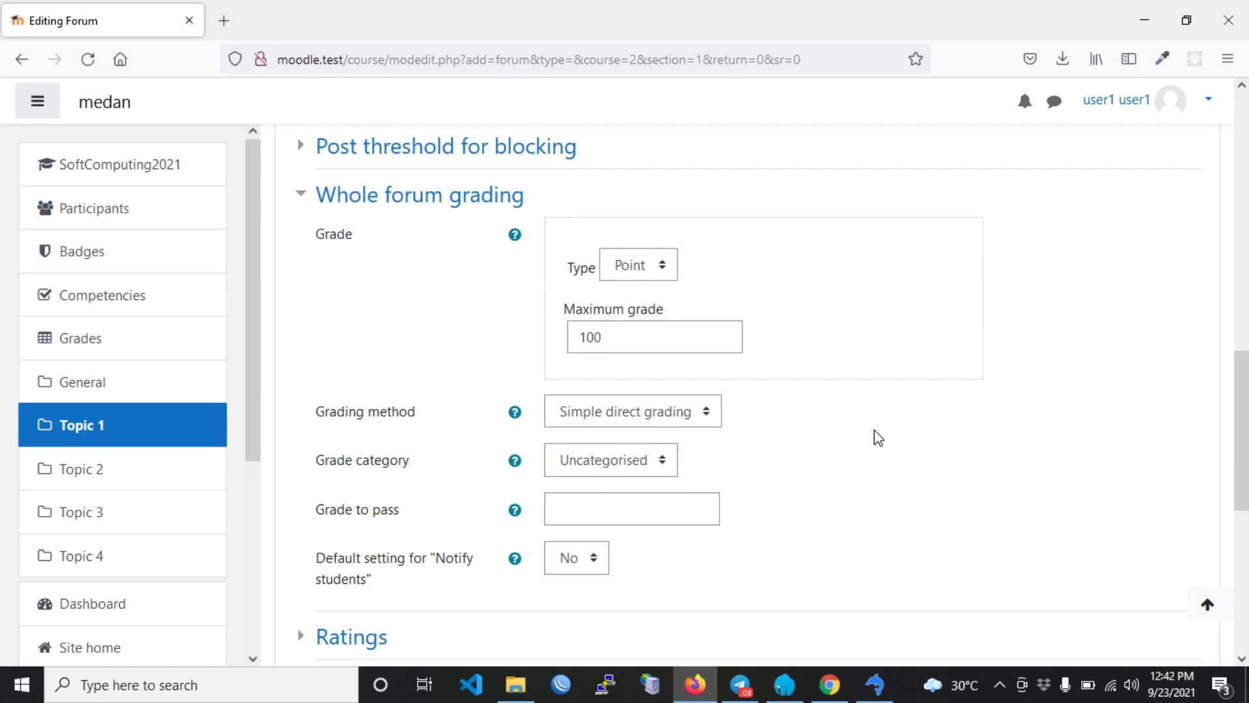
scroll(878, 437, down, 4)
scroll(878, 437, up, 5)
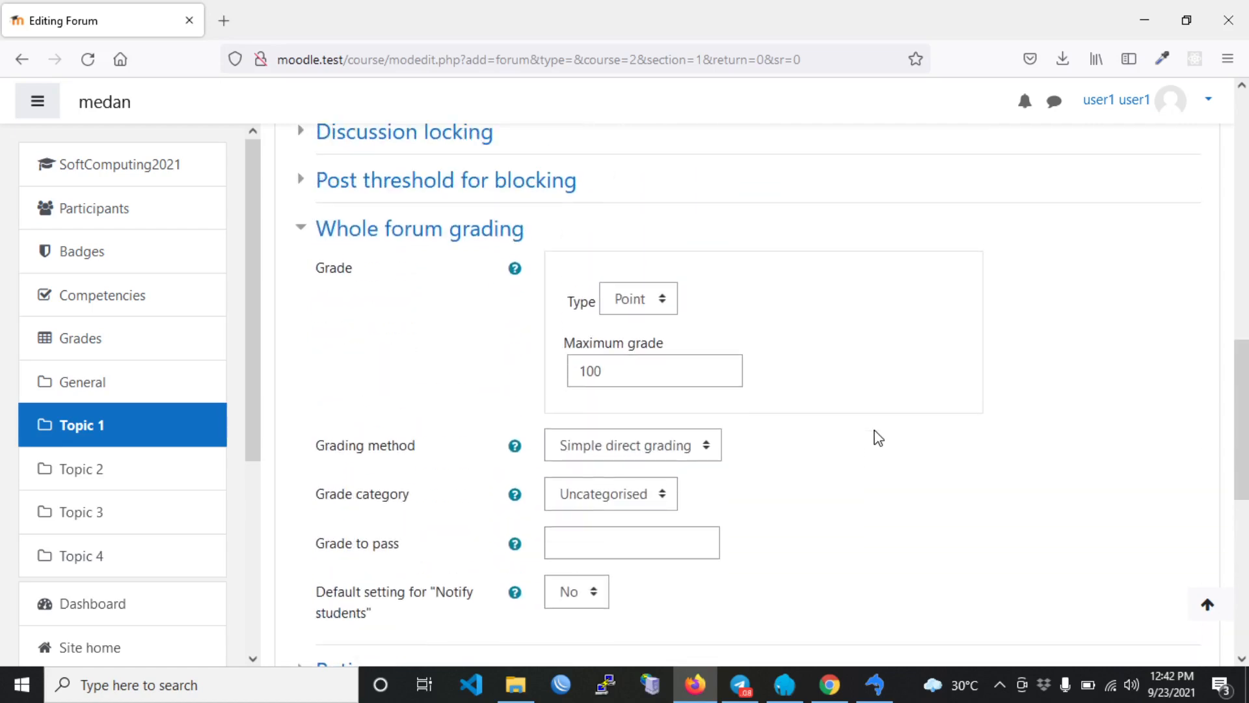
scroll(878, 437, up, 3)
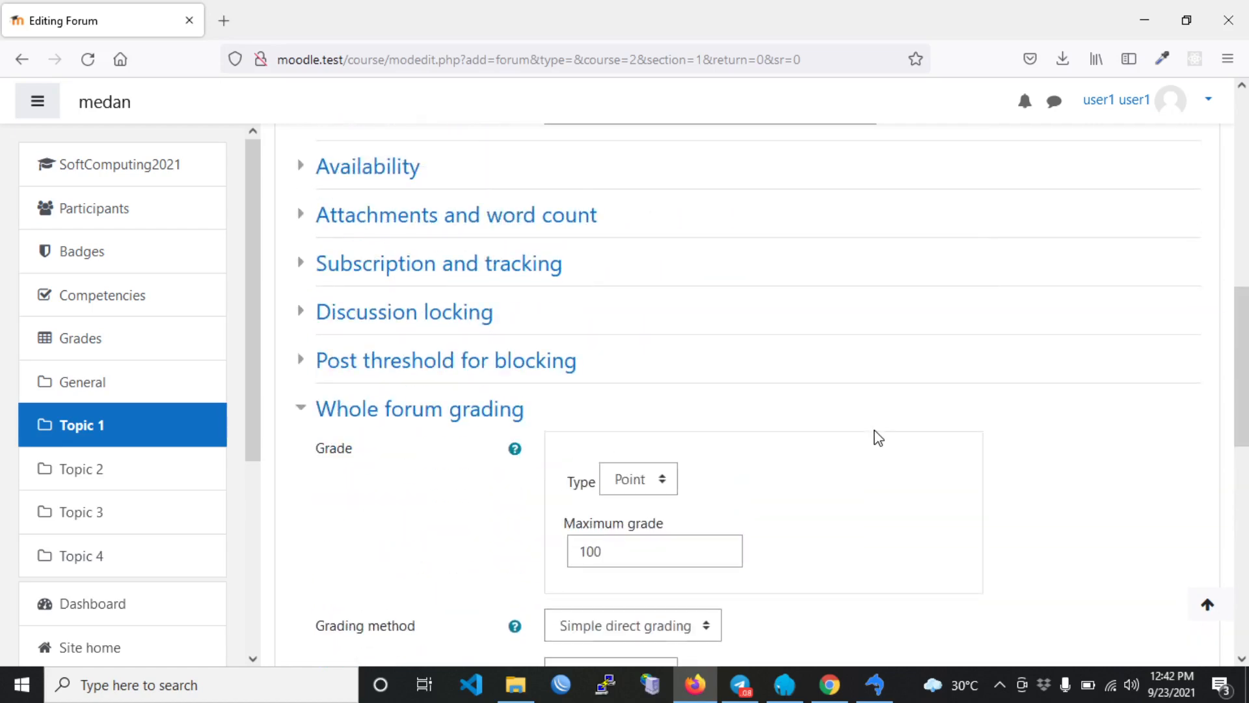
scroll(878, 438, down, 8)
scroll(878, 437, up, 4)
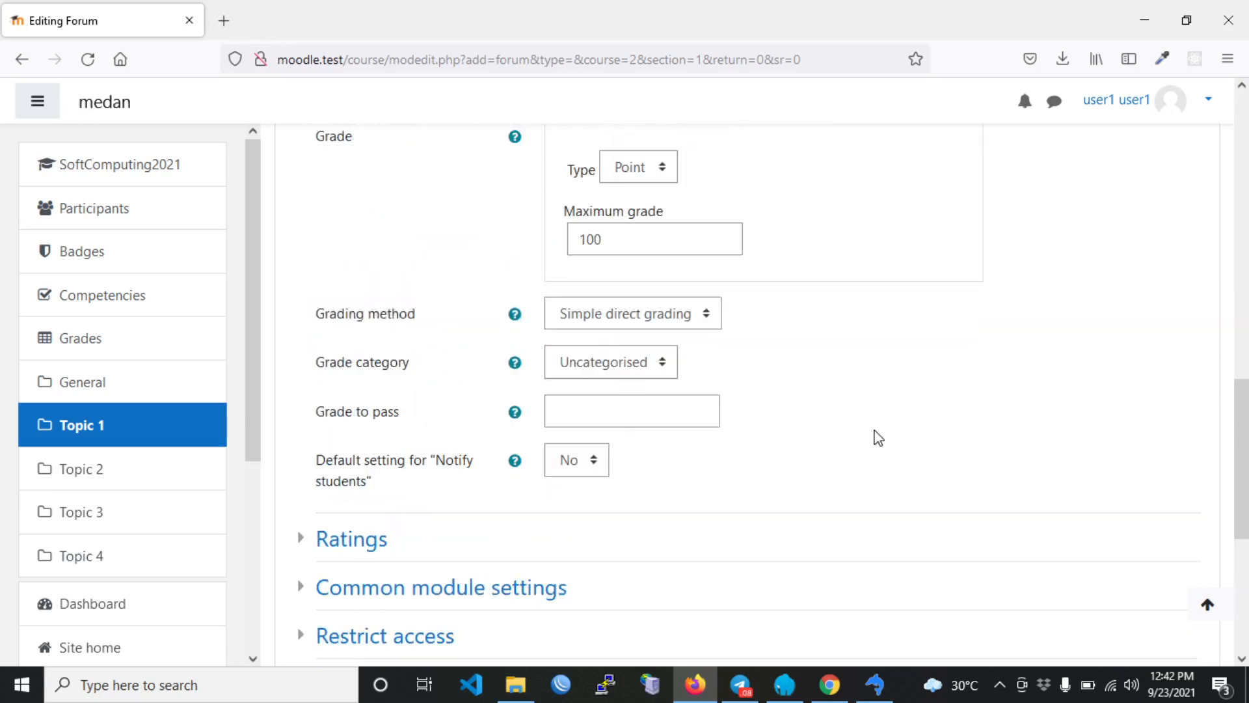
scroll(872, 434, up, 2)
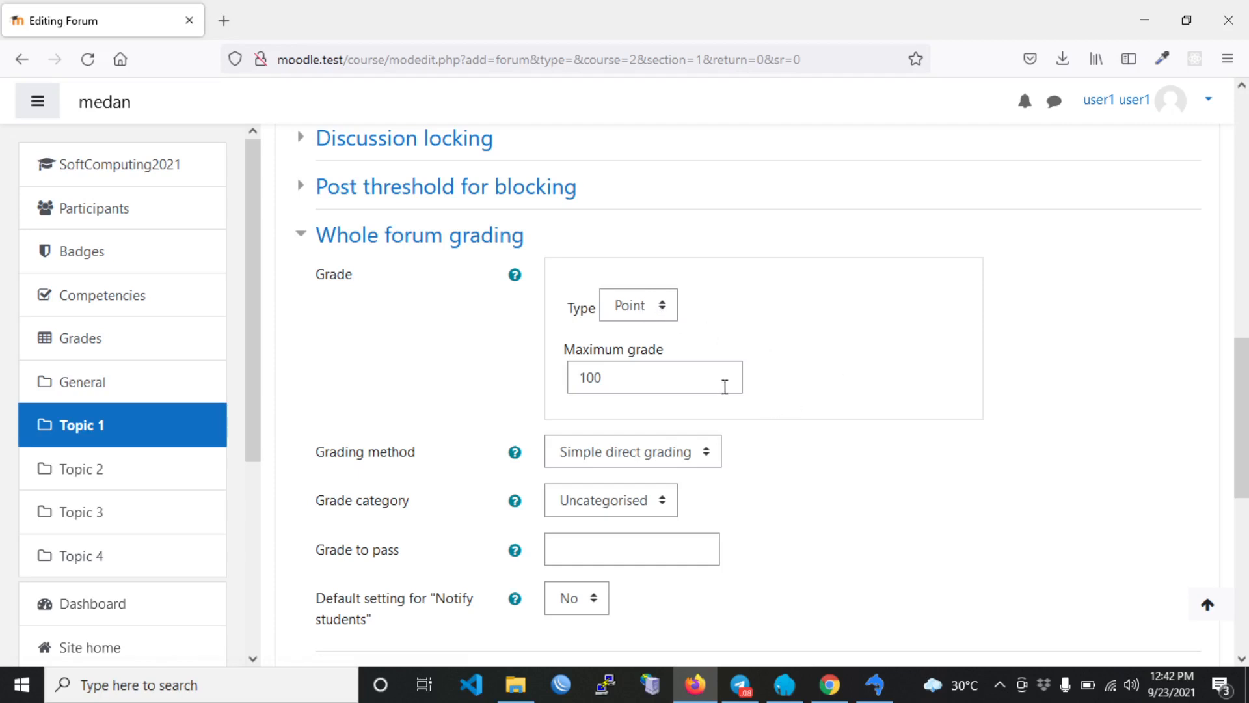
- Save the new forum and return to the course page
scroll(985, 400, down, 3)
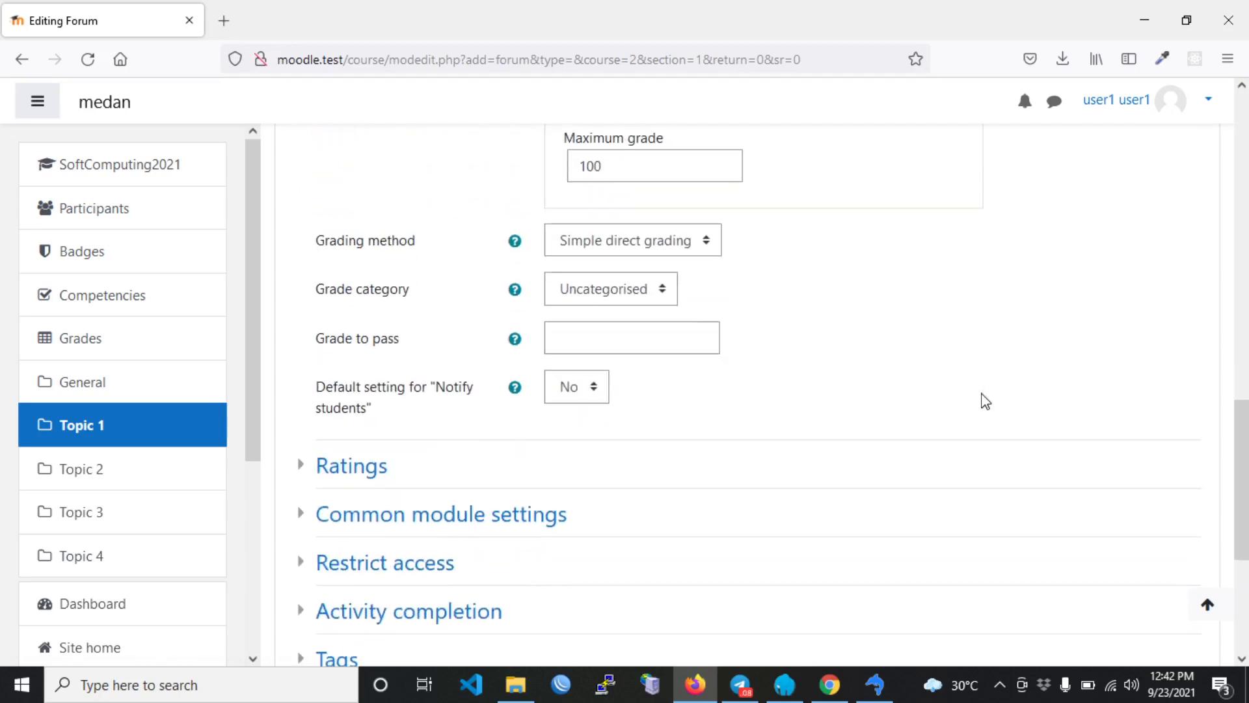
scroll(654, 364, down, 3)
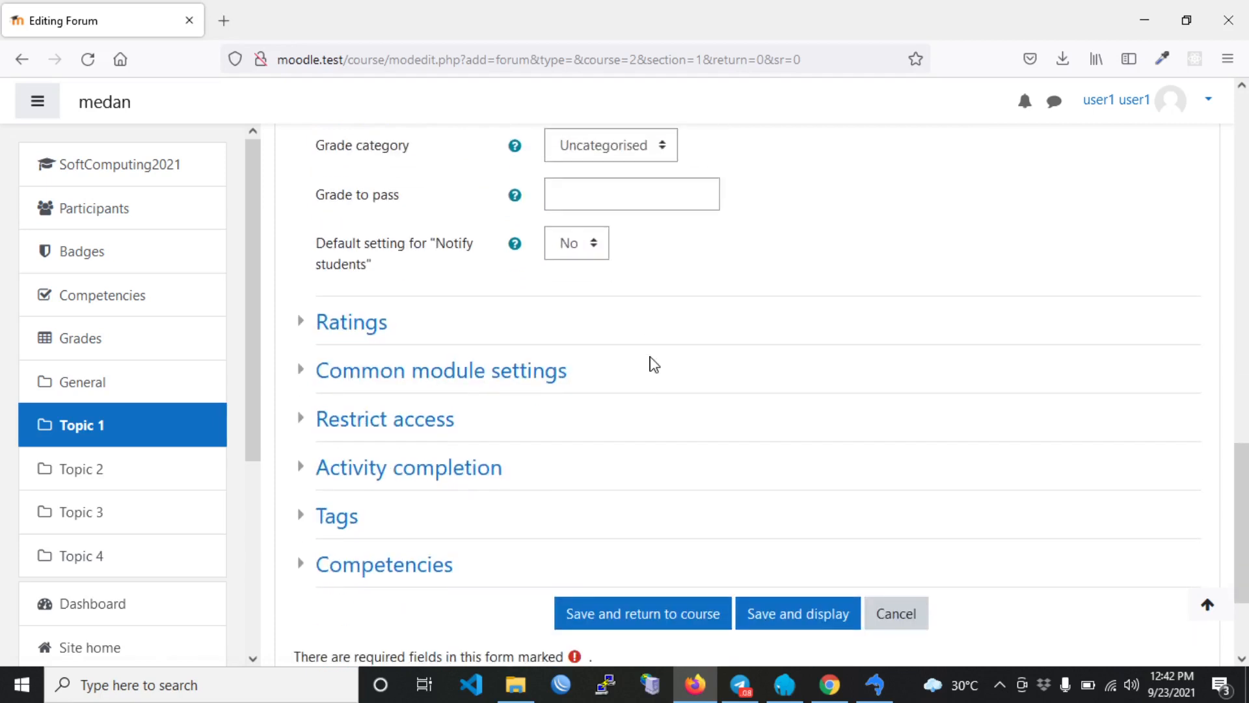
click(649, 546)
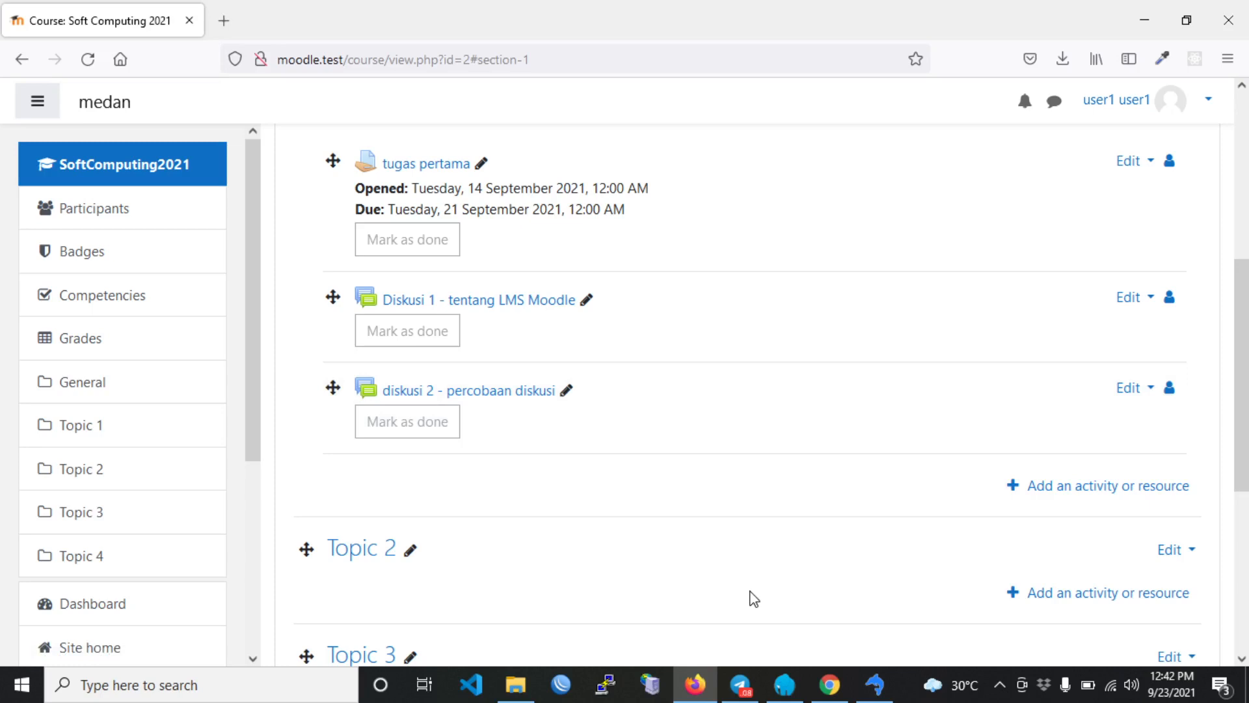
- Switch to the other user's session in Chrome, refresh the Diskusi 1 forum page and open the SoftComputing2021 course
mouse_move(825, 687)
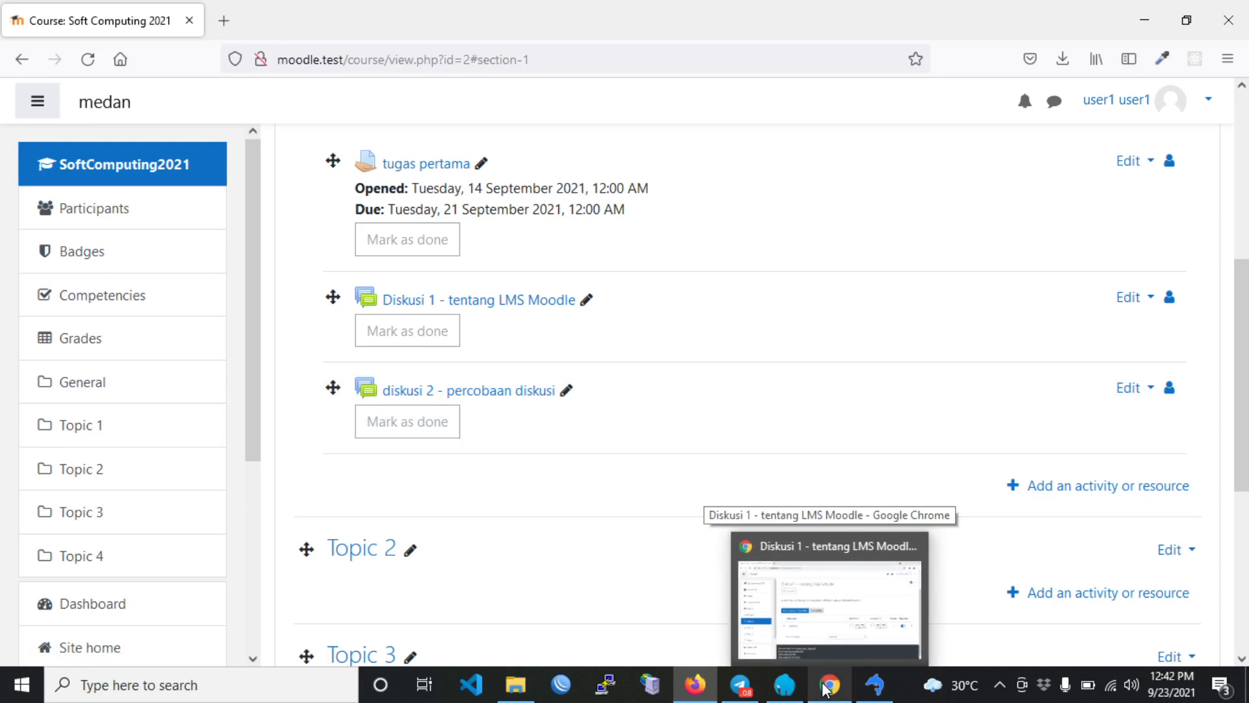
click(824, 687)
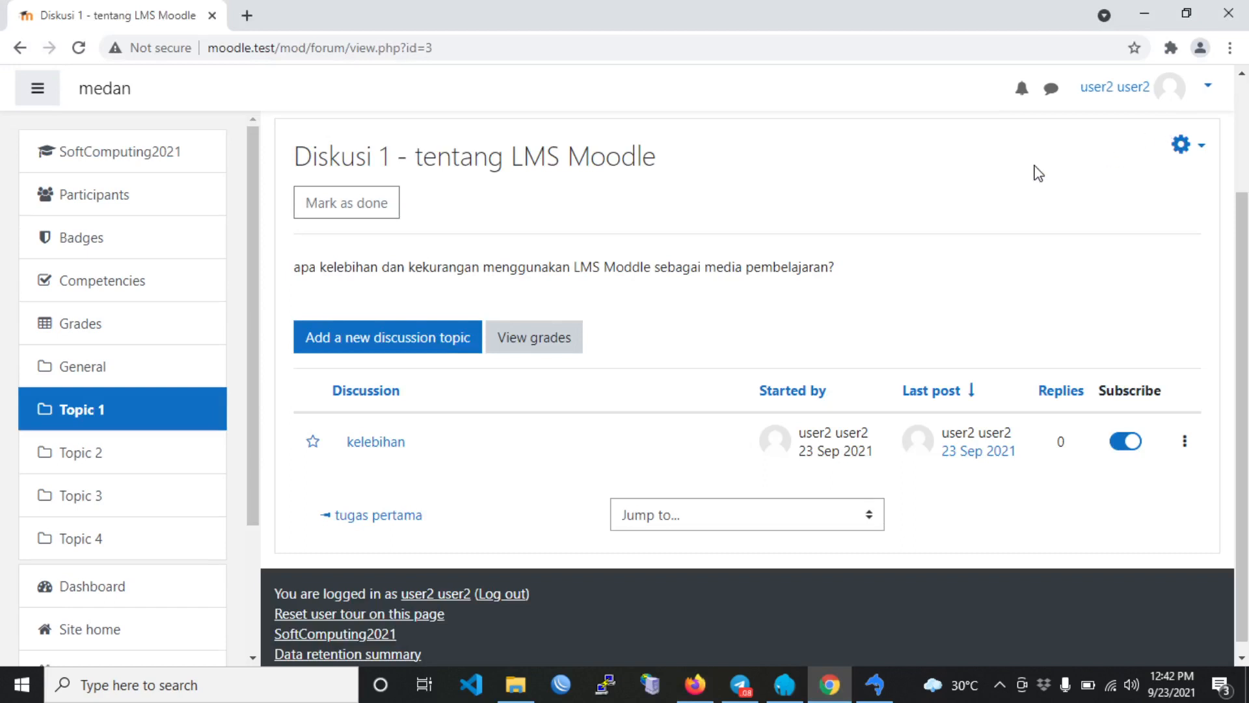
click(76, 54)
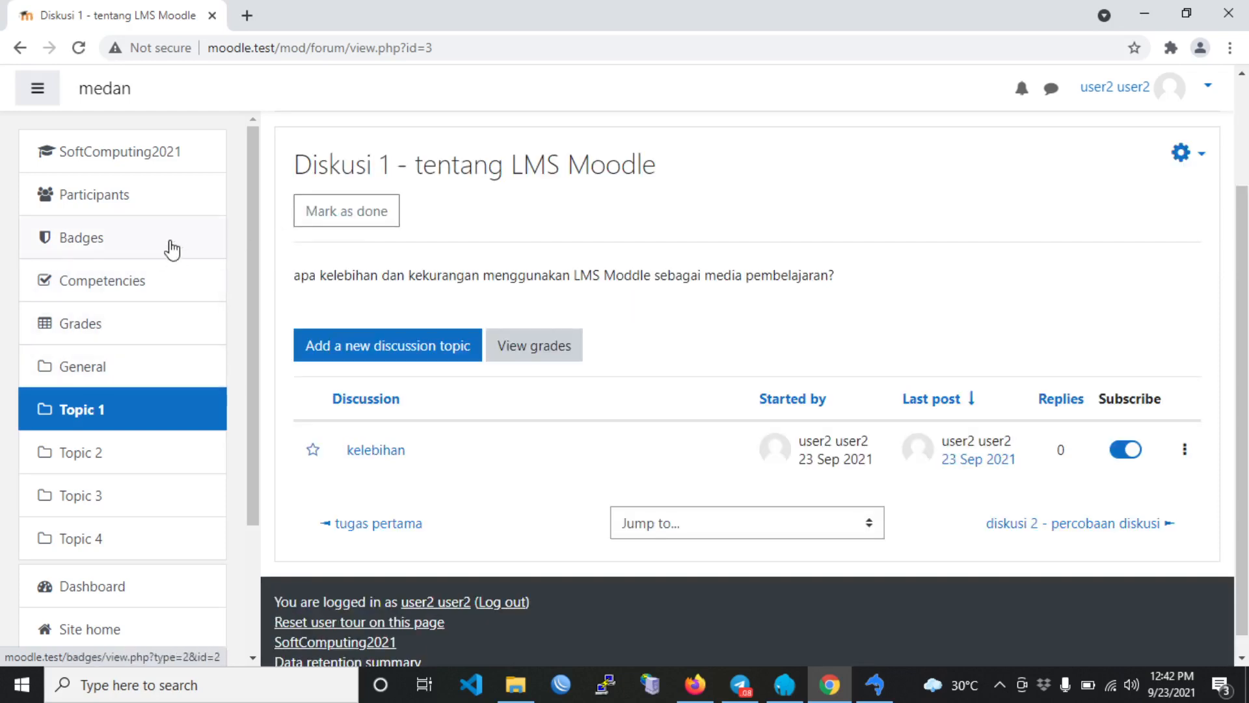
click(177, 176)
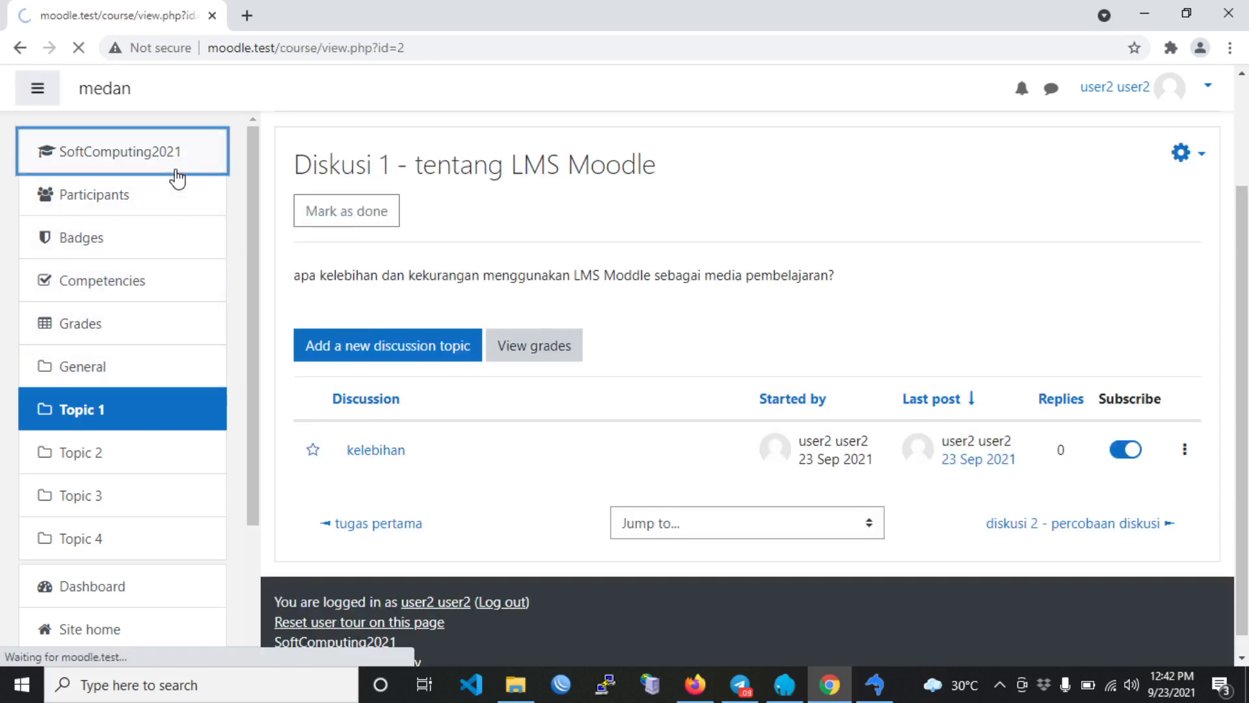
- Open the forum "diskusi 2 - percobaan diskusi" from Topic 1 on the course page
scroll(521, 228, down, 5)
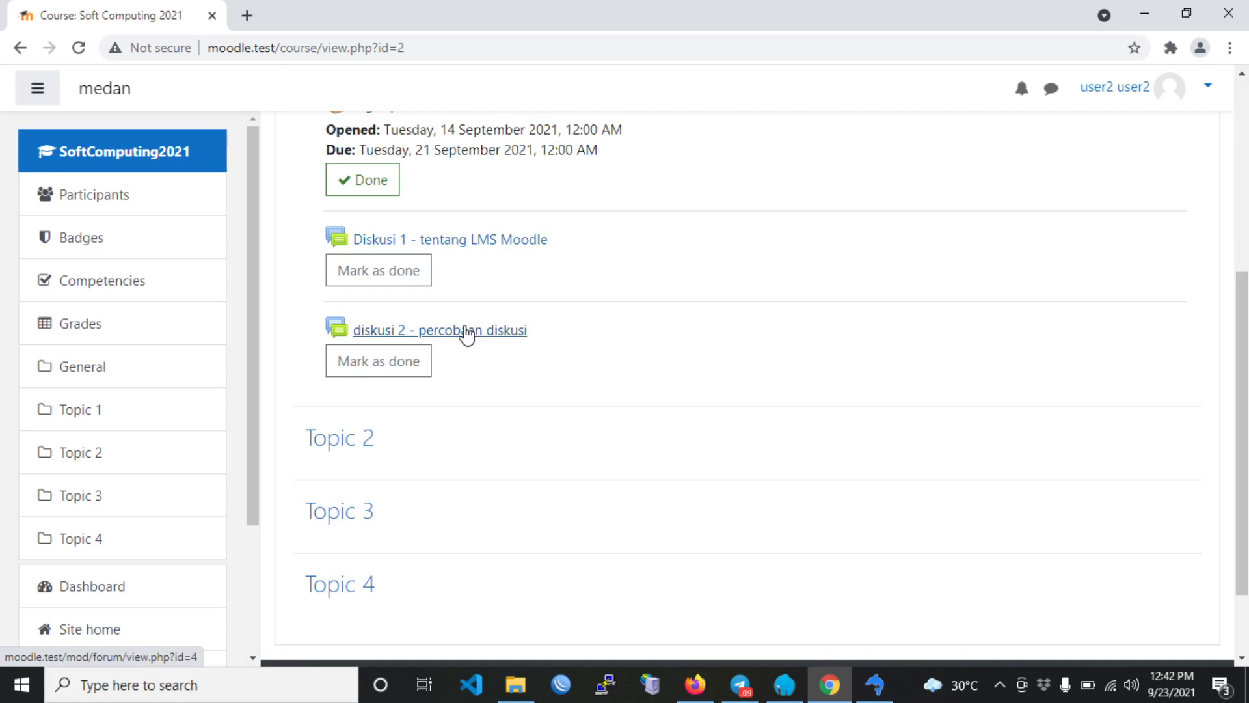
scroll(467, 334, up, 2)
scroll(467, 333, down, 3)
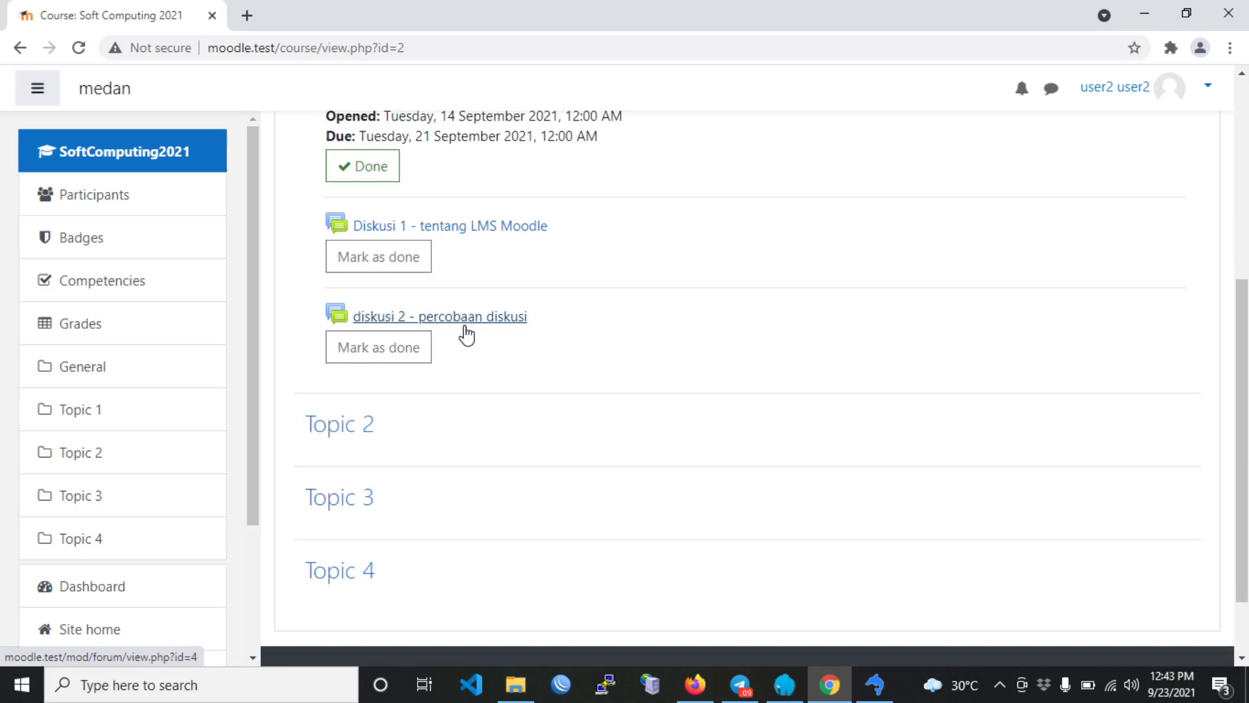
click(476, 320)
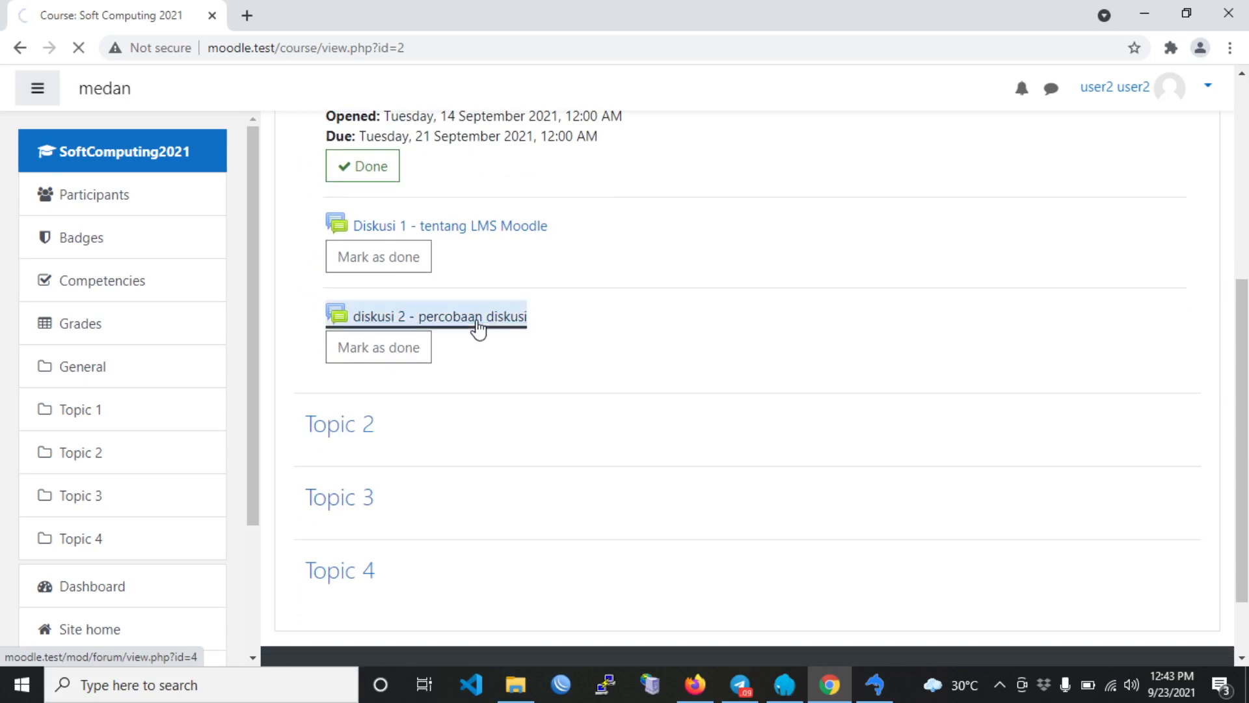
scroll(478, 329, down, 1)
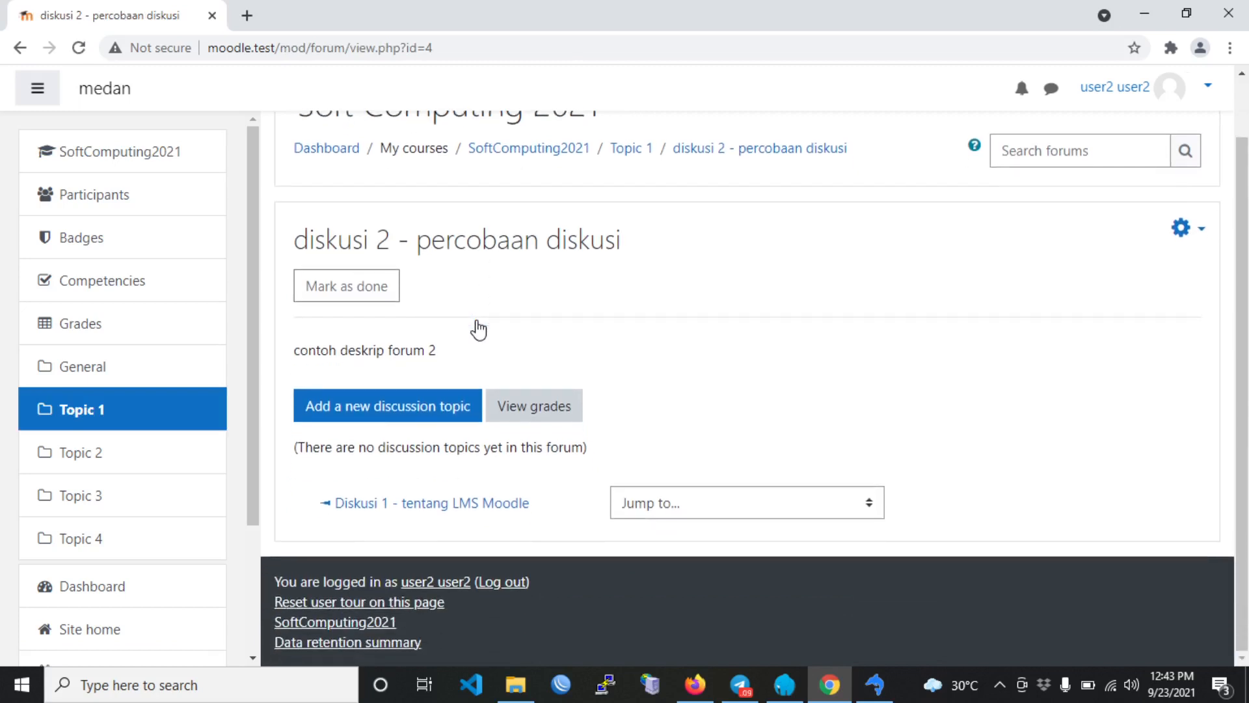
- Start a new discussion topic in the forum with the subject "setuju"
click(416, 407)
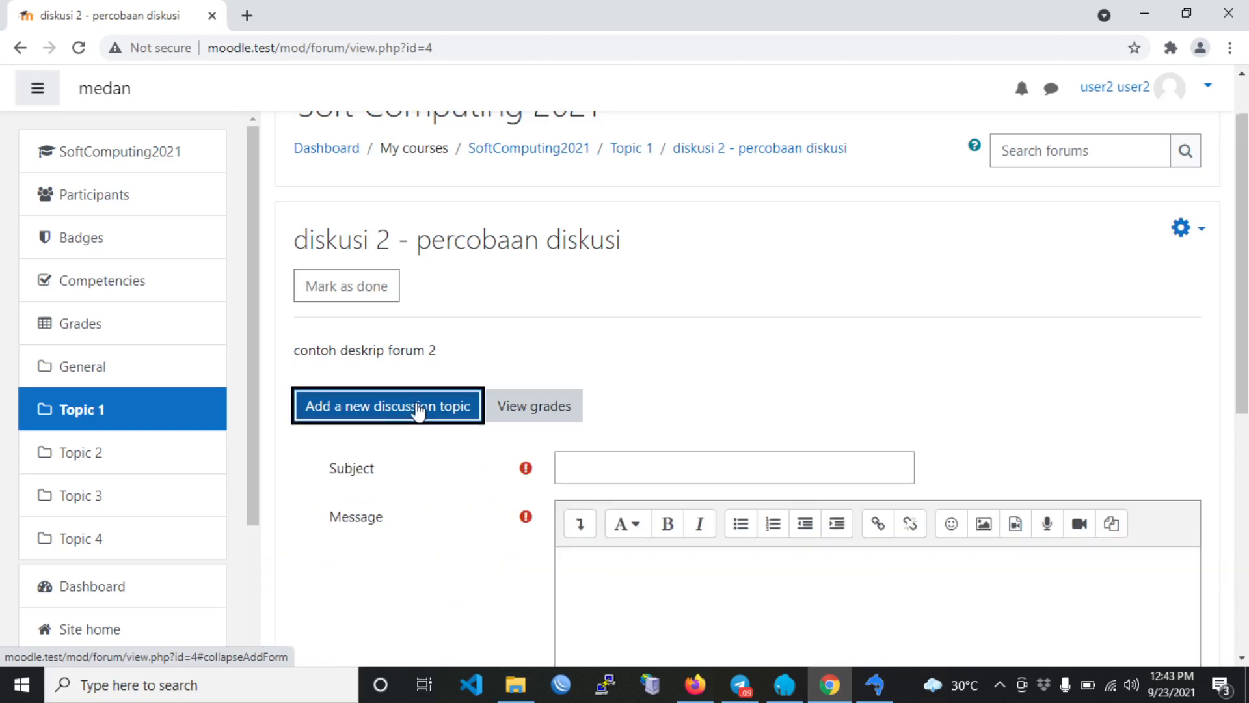
click(595, 474)
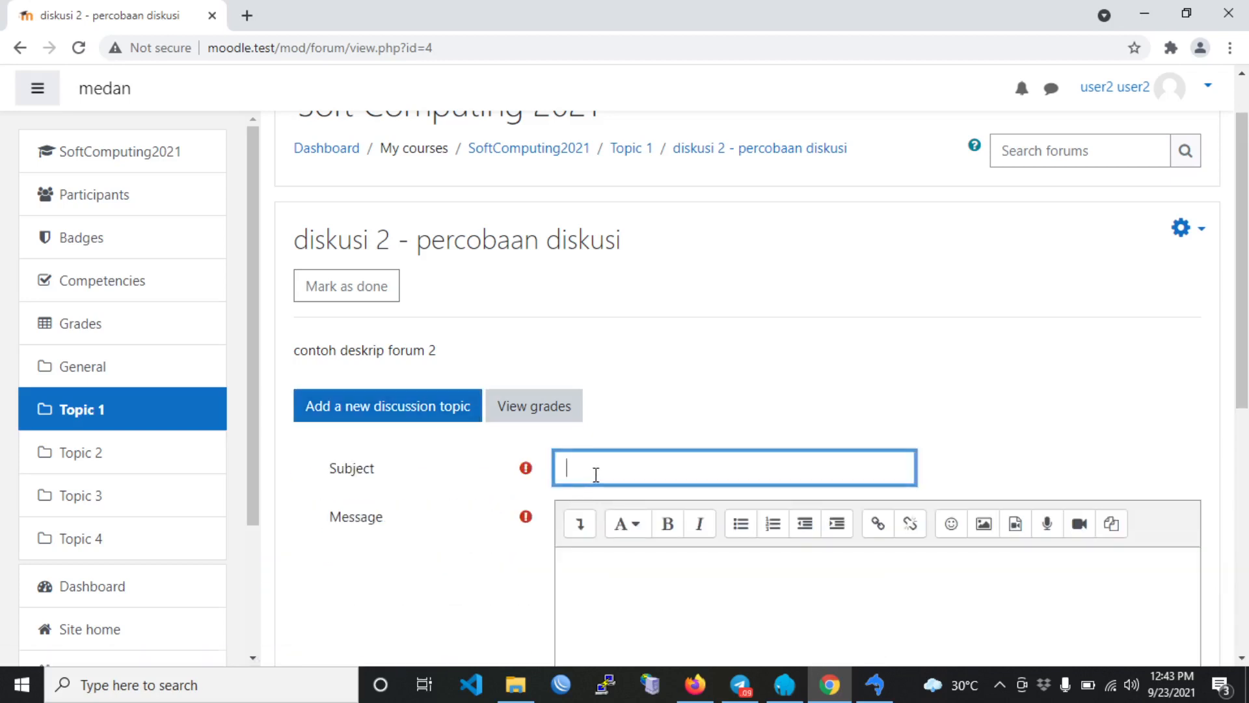
text(setju)
key(Tab)
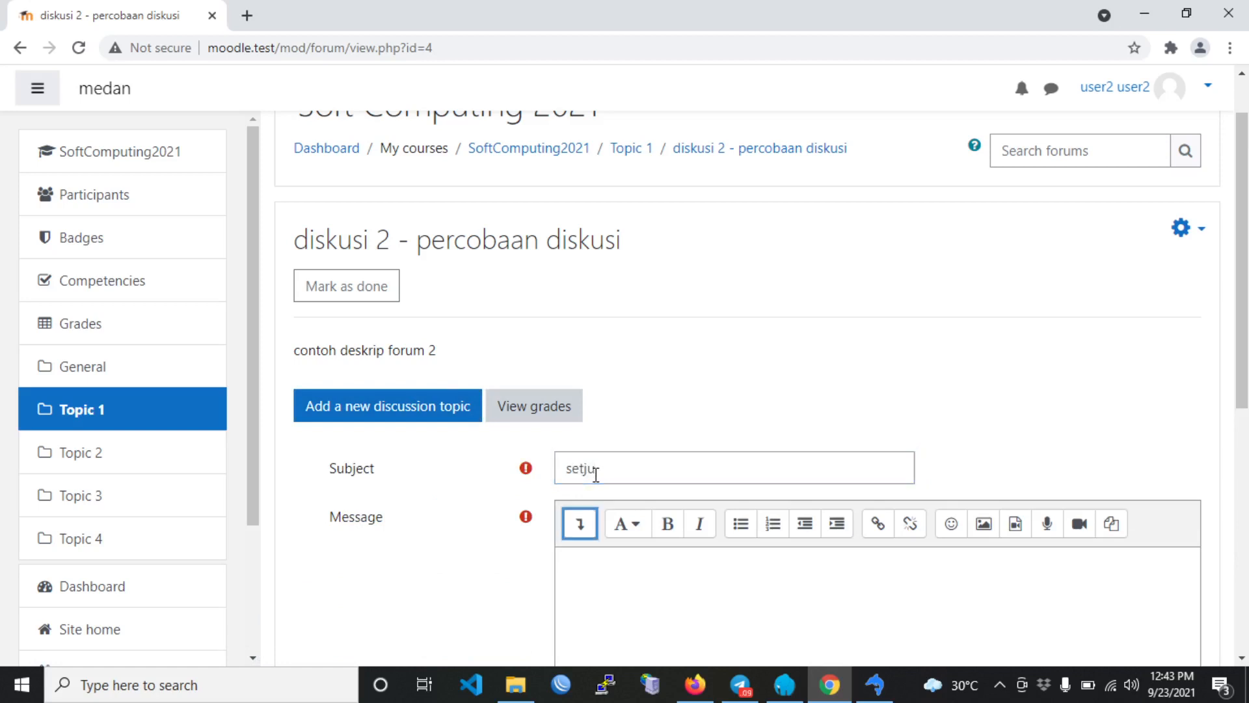
click(595, 474)
key(Left)
key(Left)
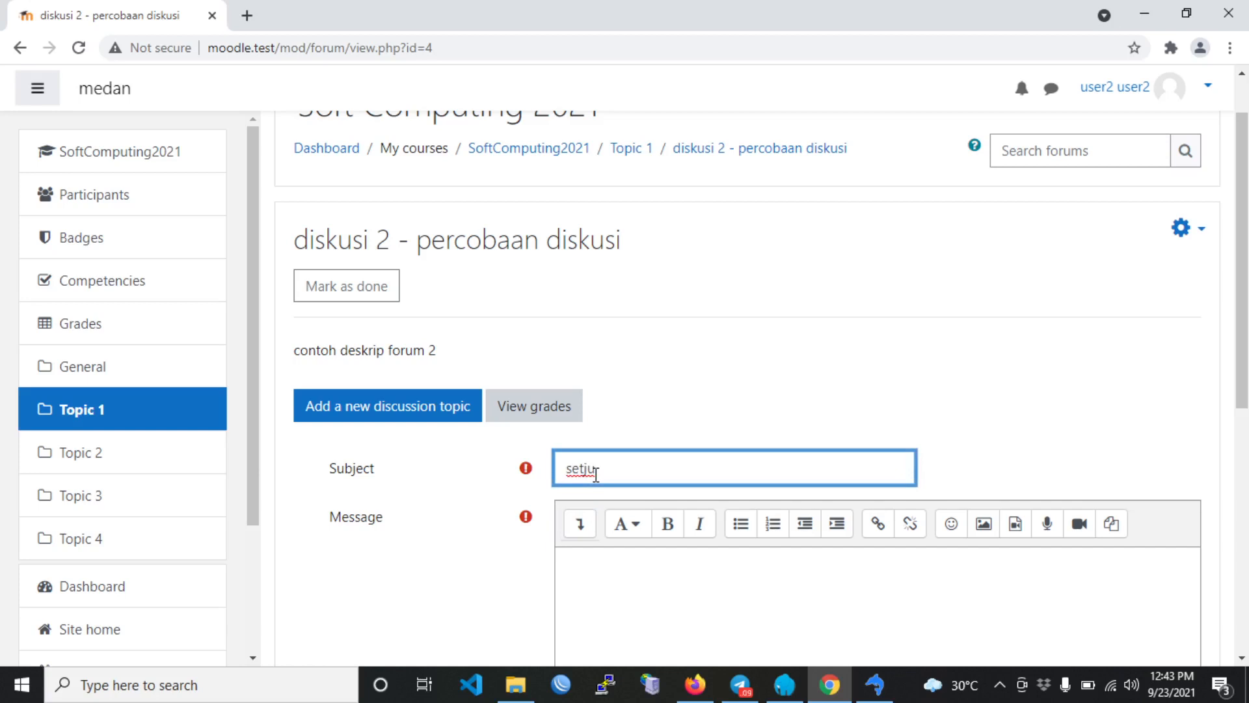
text(u)
key(Tab)
key(Tab)
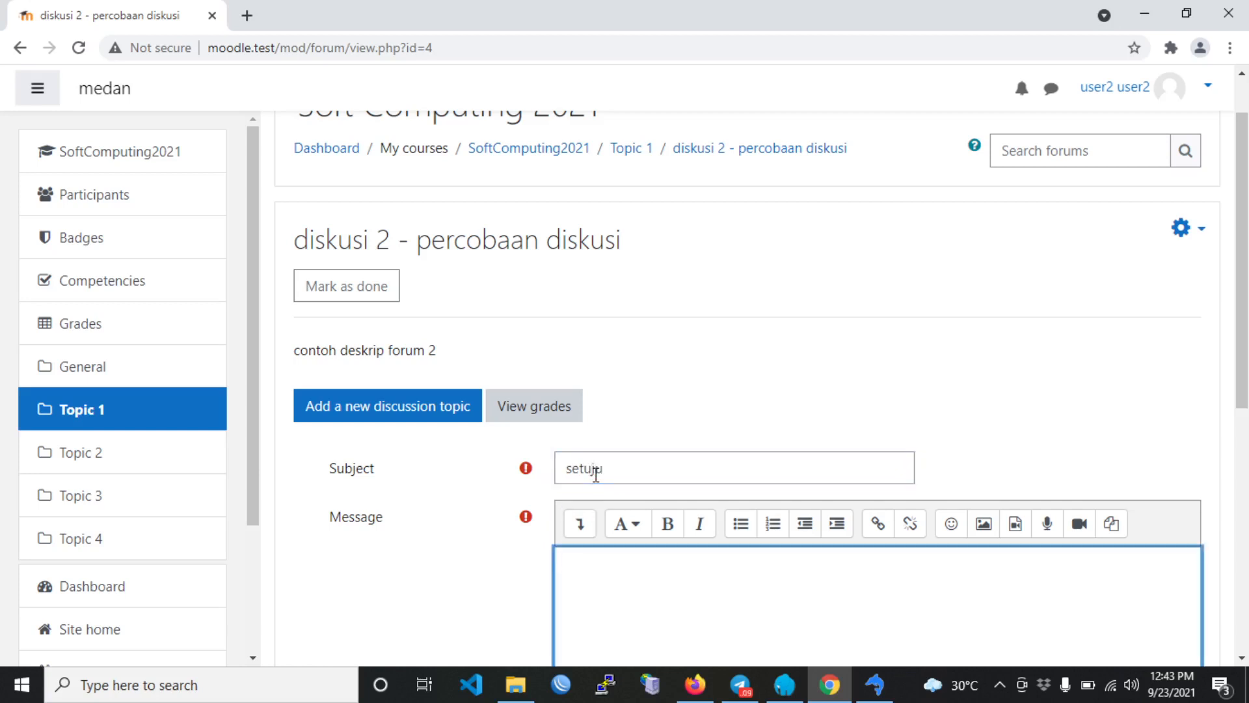
- Write the discussion message "saya sangat setuju dengan pilihan ini"
text(saya sangat s)
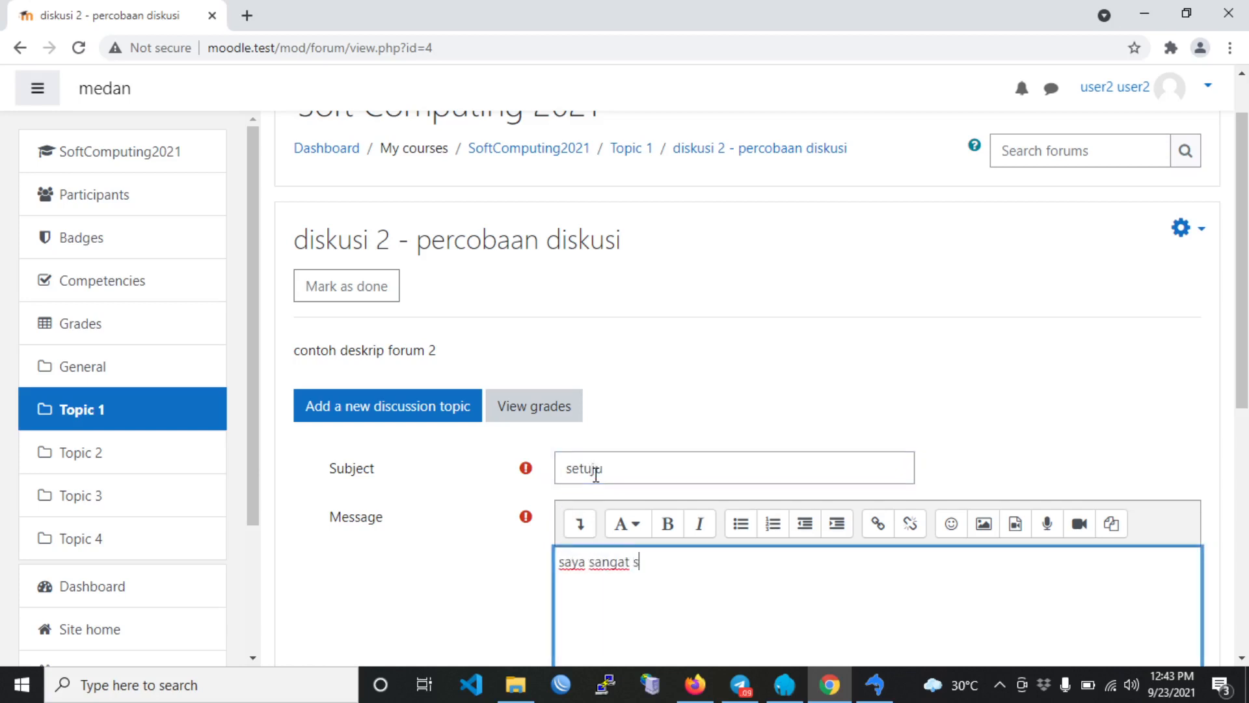
text(etuju dengan )
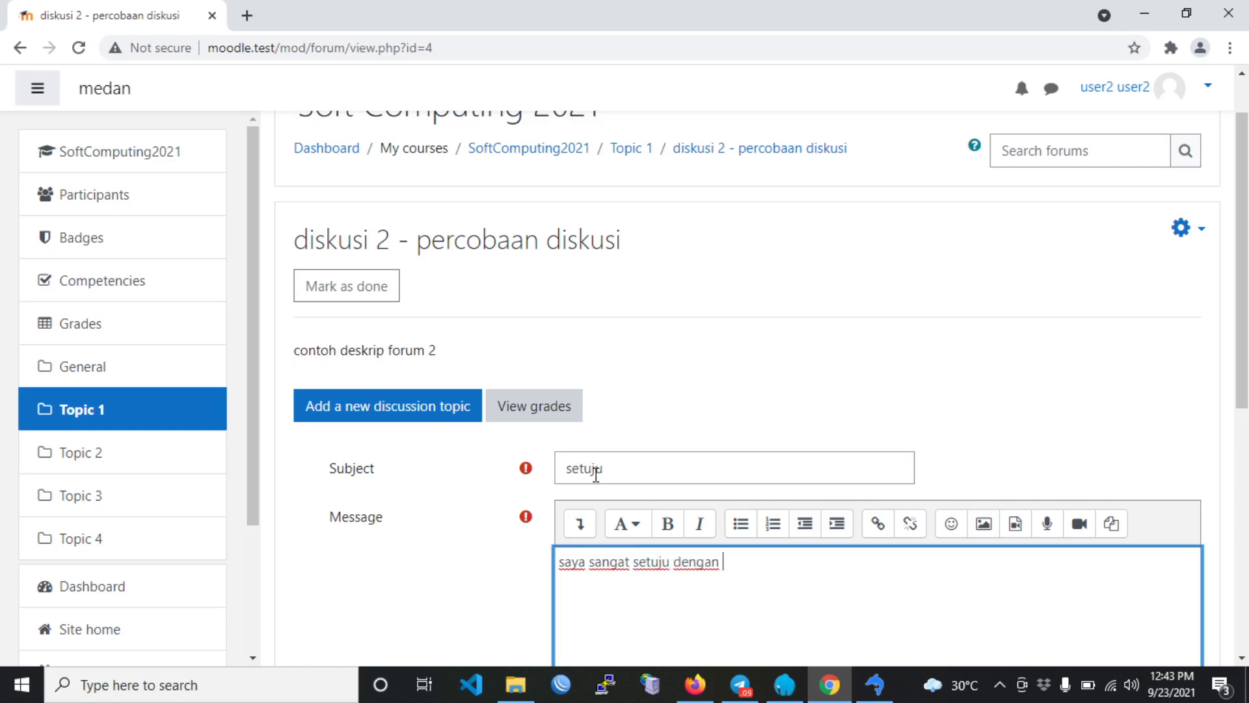
text(pilihan ini)
scroll(596, 473, down, 3)
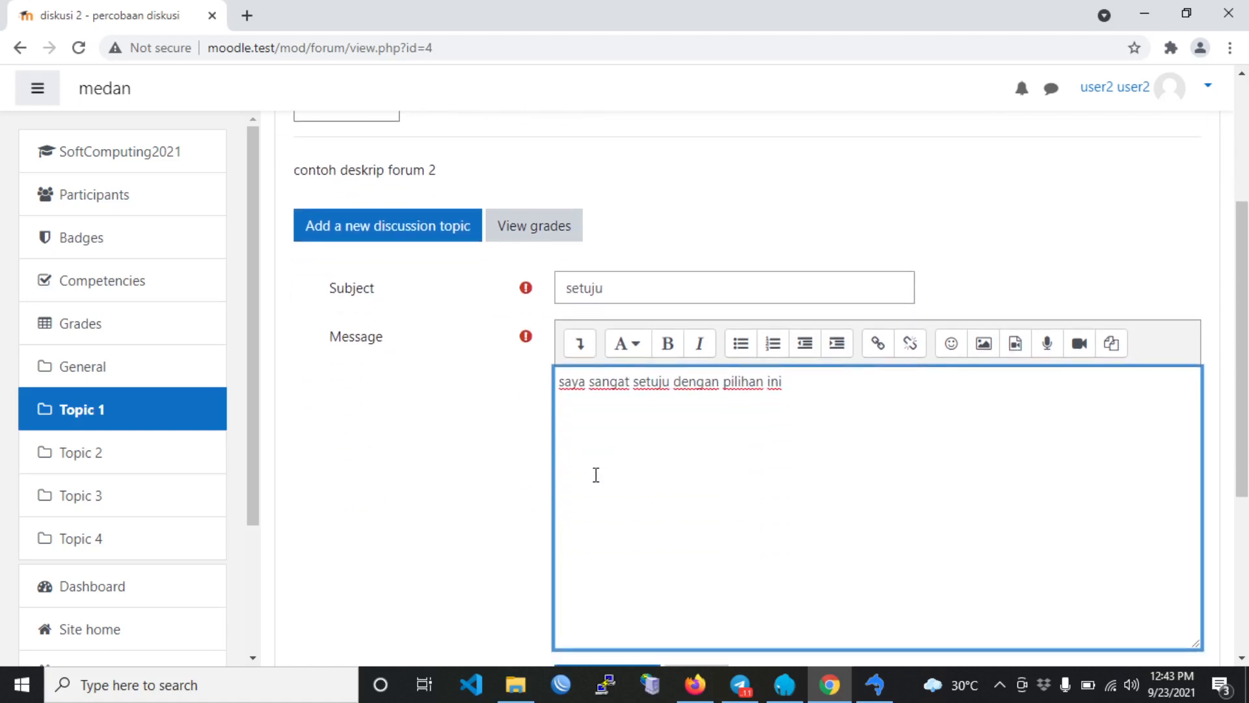
right_click(571, 345)
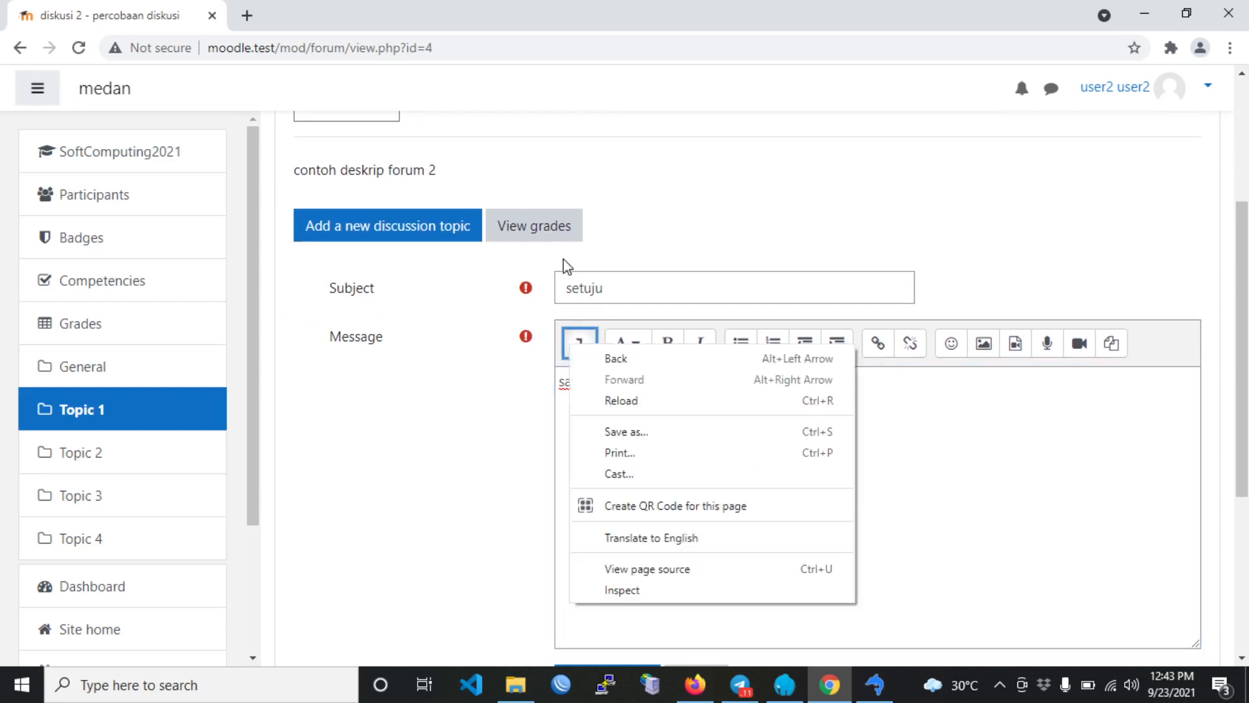
click(514, 384)
- Post the new discussion topic to the forum and check the discussion list
scroll(517, 385, down, 3)
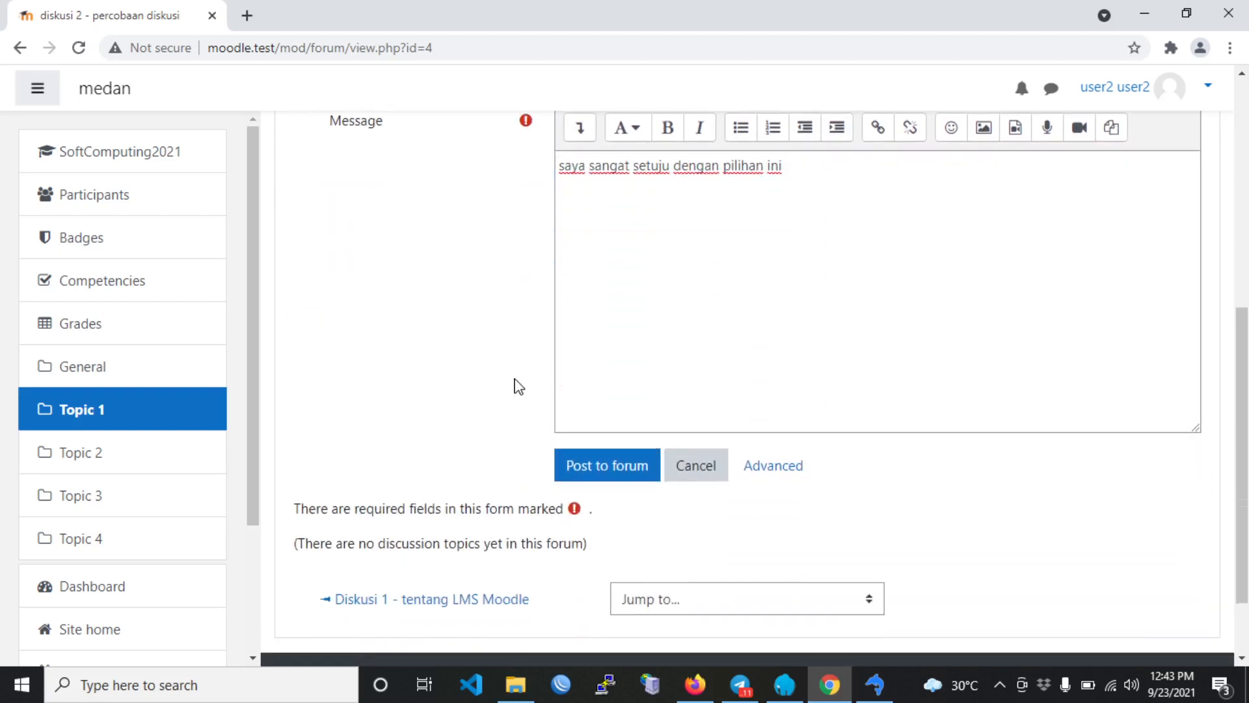
scroll(514, 380, down, 1)
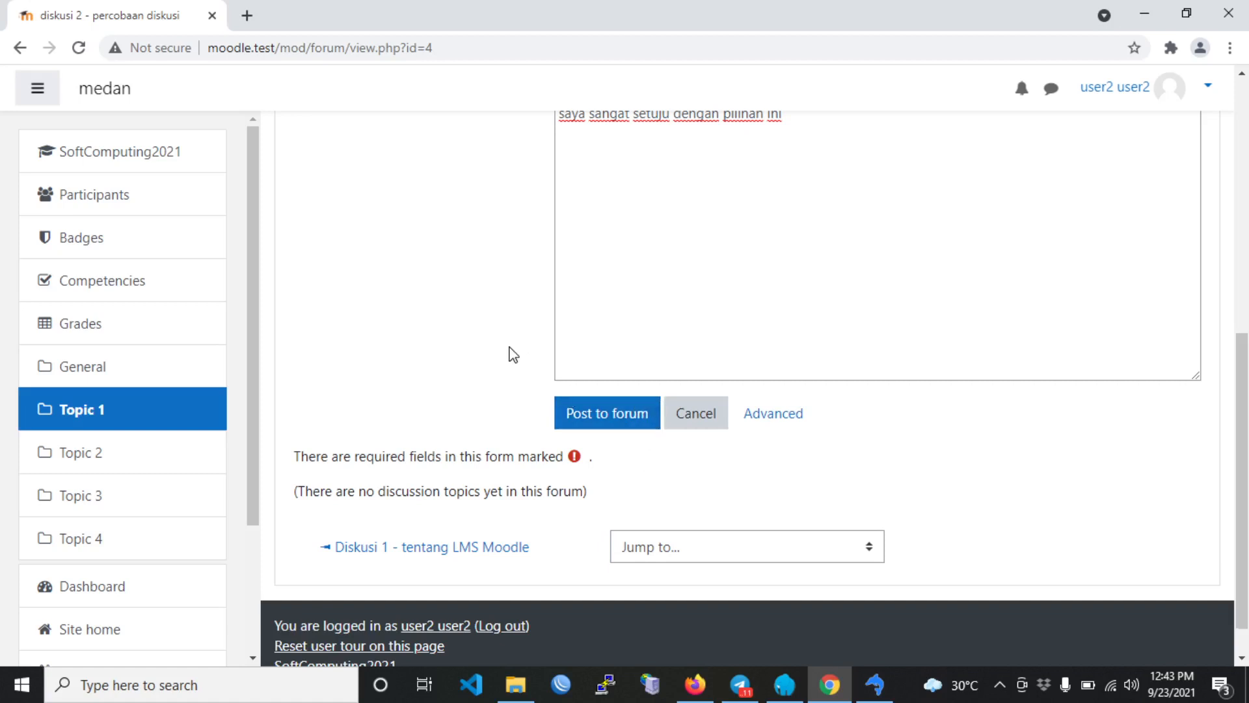
scroll(510, 353, up, 4)
scroll(510, 354, down, 5)
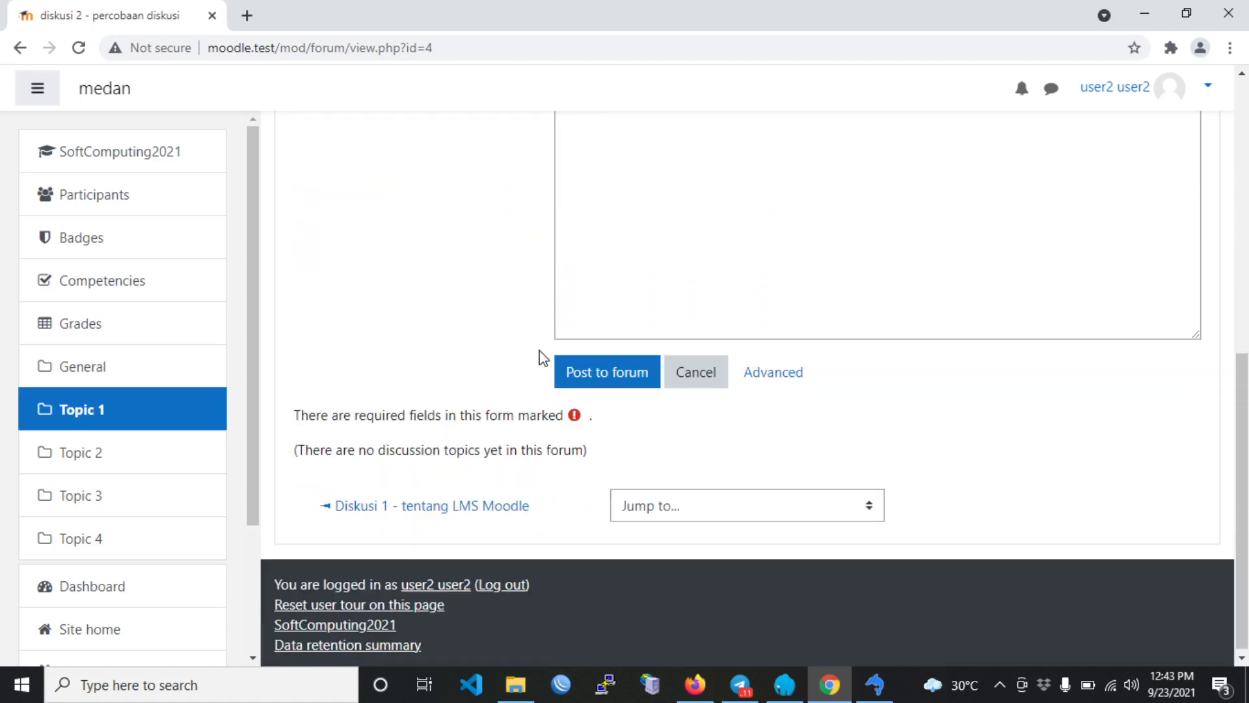
click(588, 375)
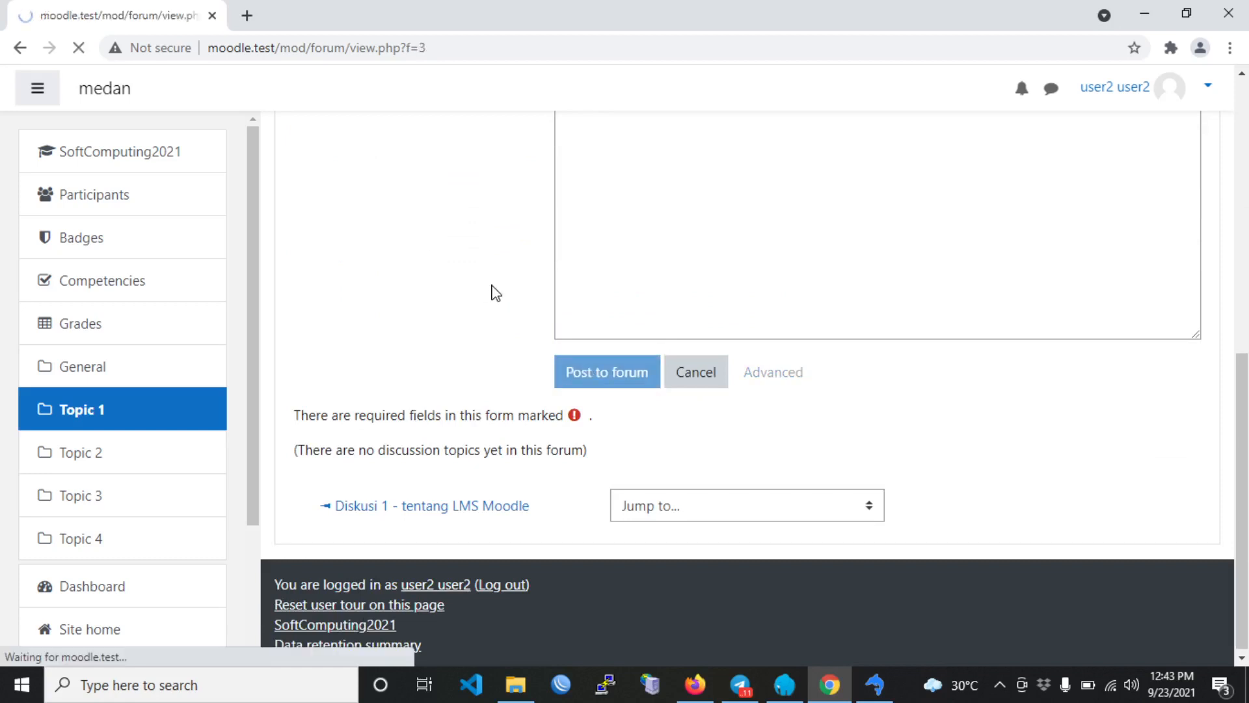
scroll(495, 292, down, 5)
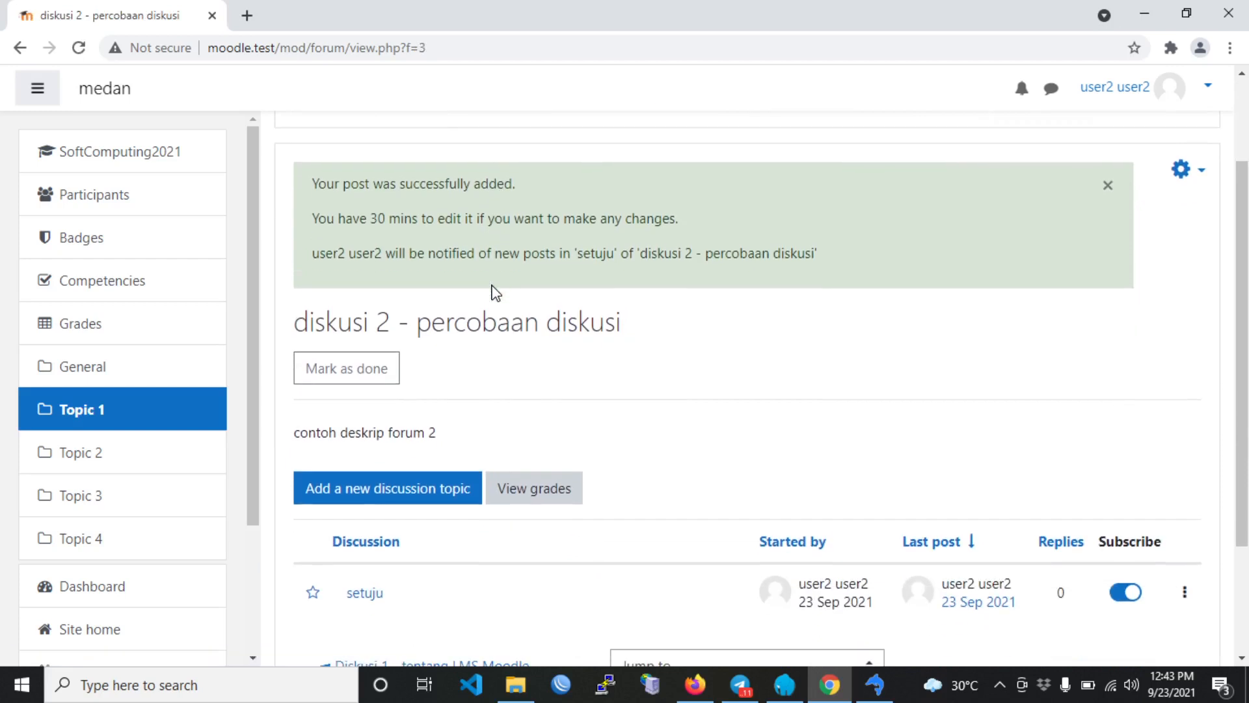
- Switch to the teacher's session in Firefox, open the "diskusi 2 - percobaan diskusi" forum and view its "setuju" discussion
key(Tab)
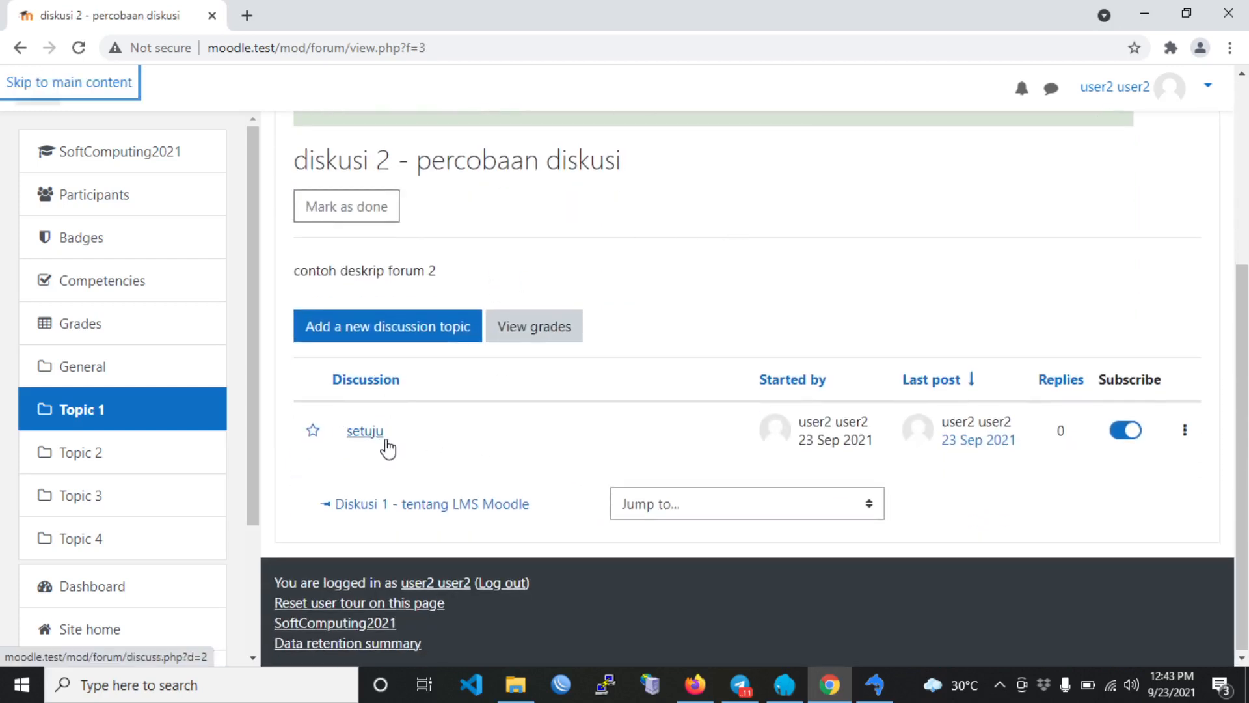
key(alt+Tab)
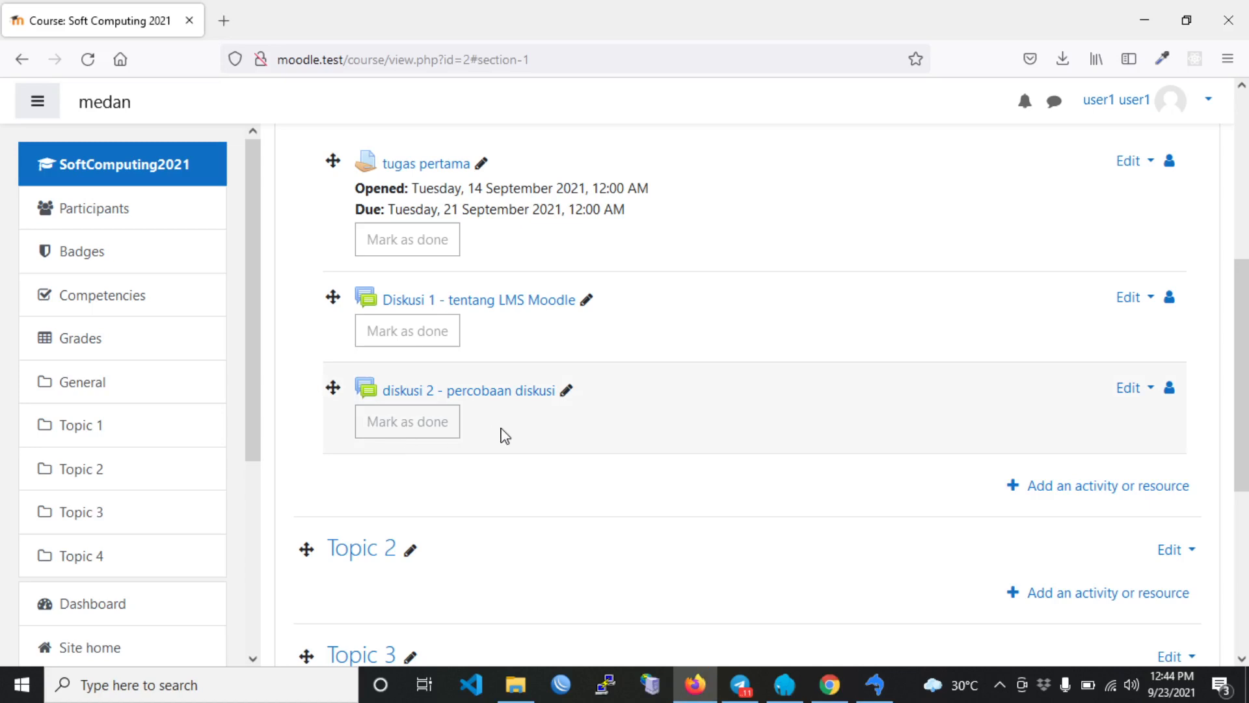
click(469, 392)
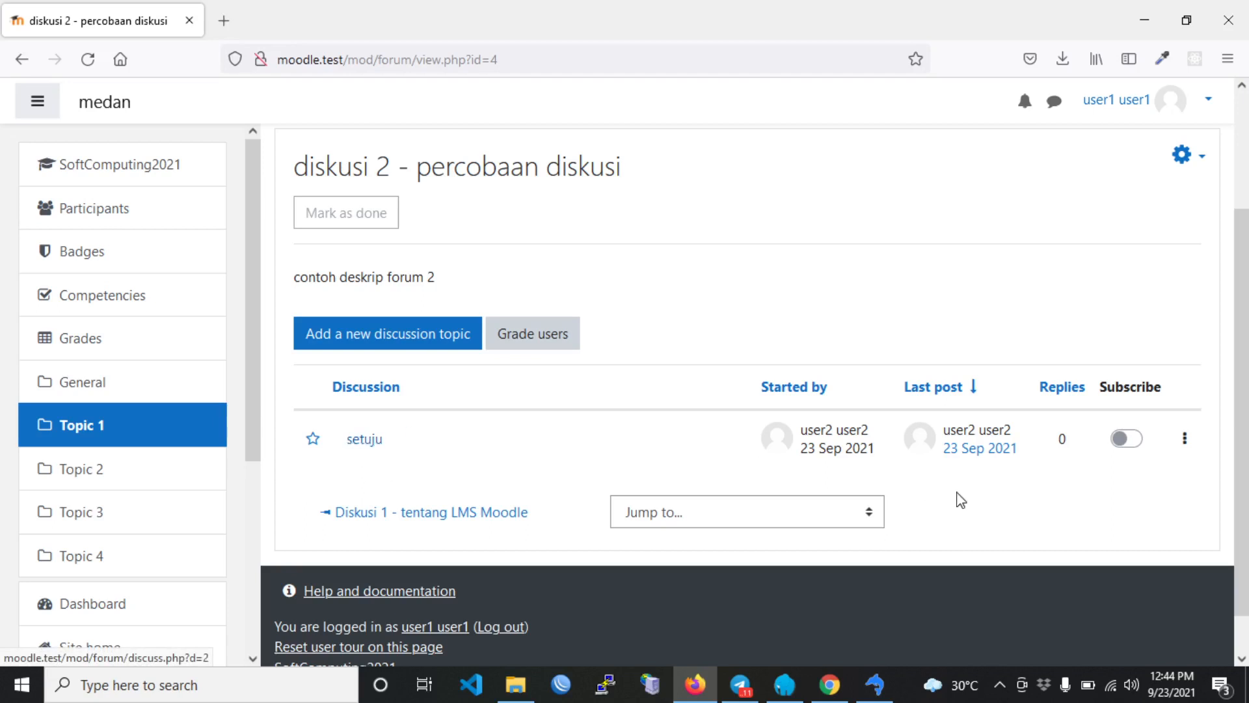
click(363, 447)
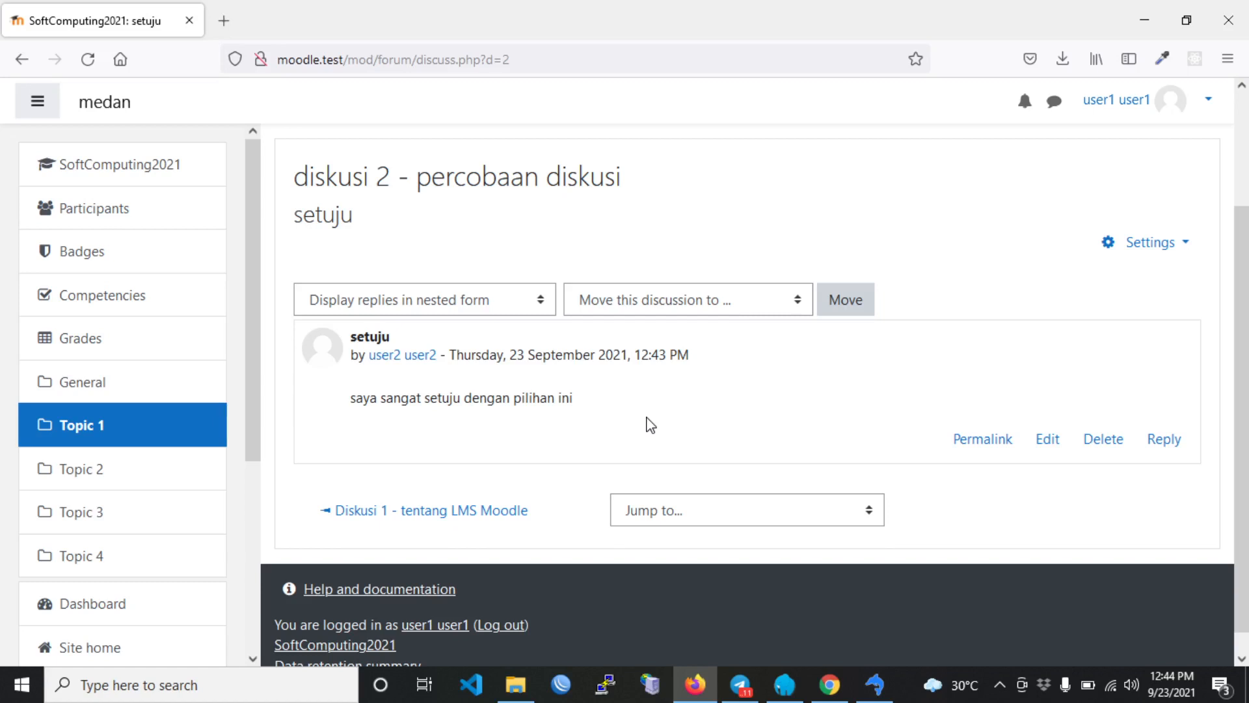
scroll(650, 424, up, 3)
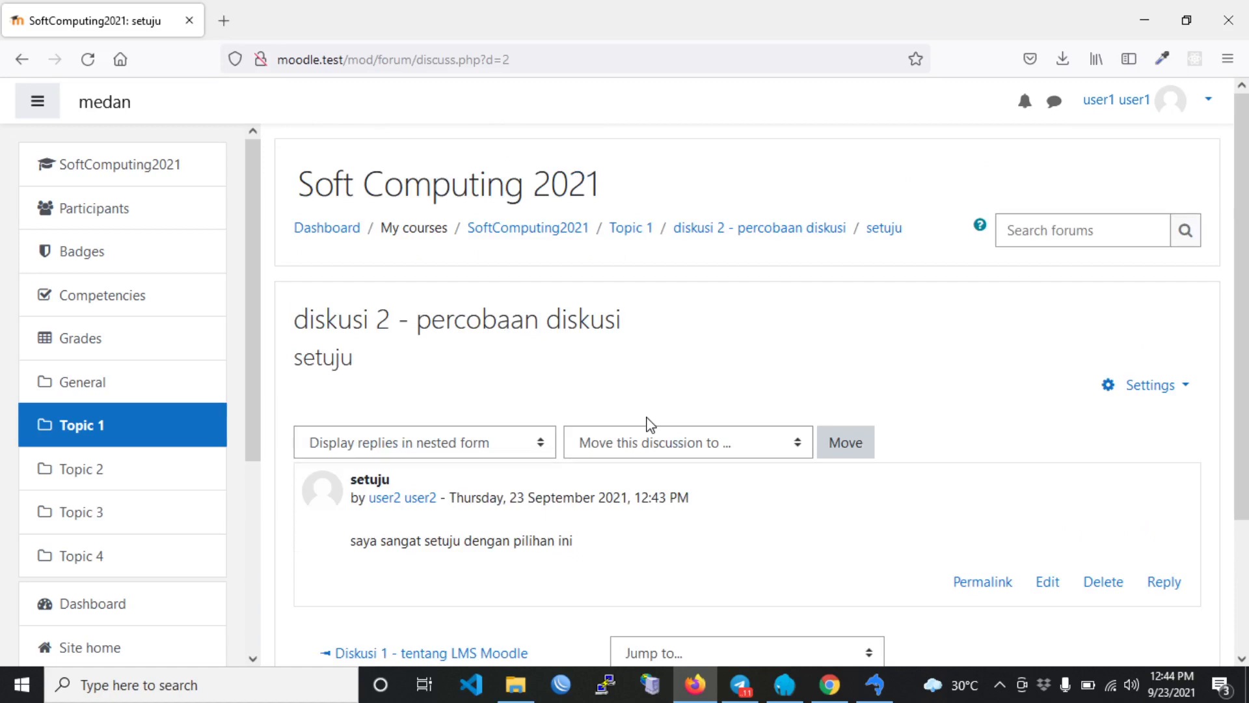
scroll(651, 425, down, 1)
scroll(651, 425, up, 1)
scroll(651, 425, down, 1)
scroll(651, 424, down, 2)
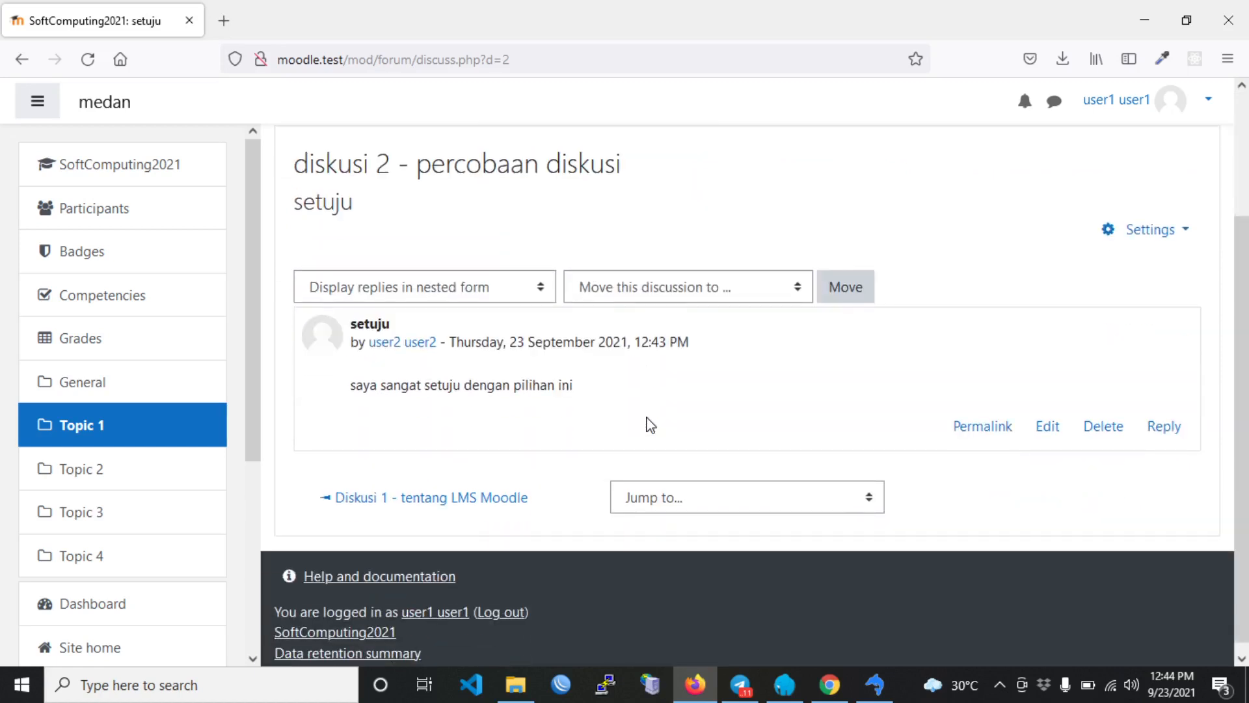
- Reply to the student's "setuju" post with "baik terima atas tanggapannya" and post it to the forum
click(1150, 440)
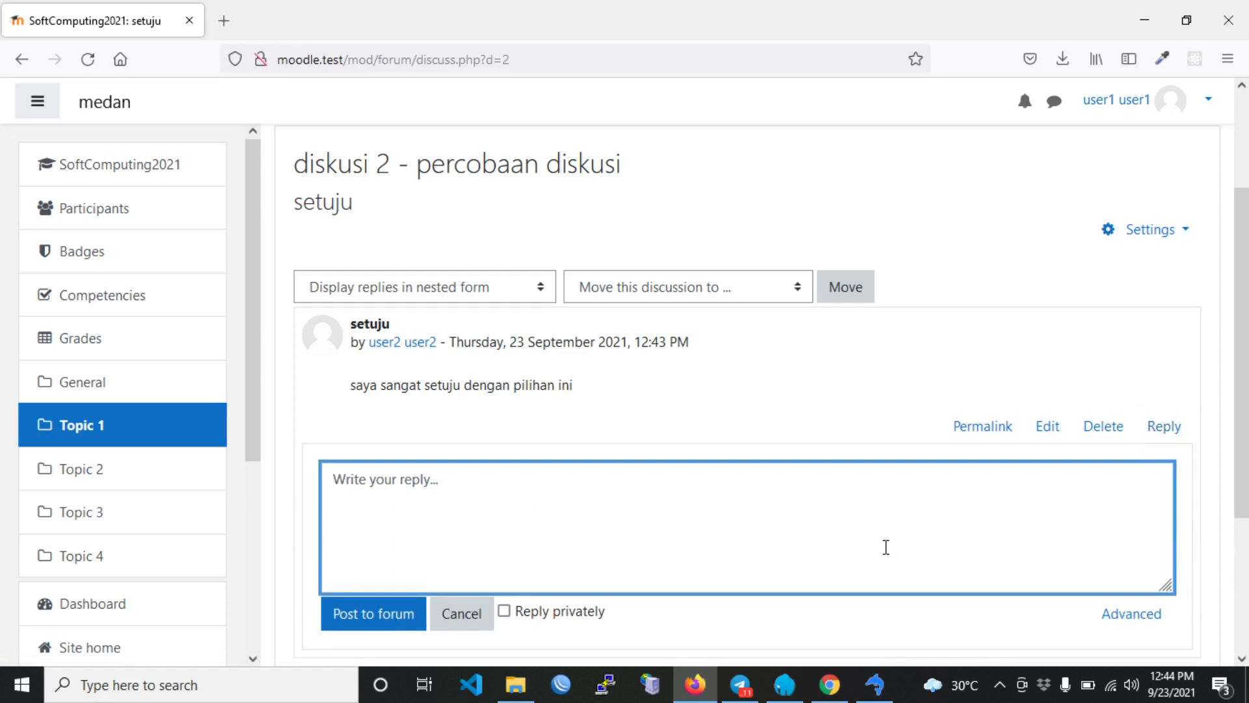
text(baik terima )
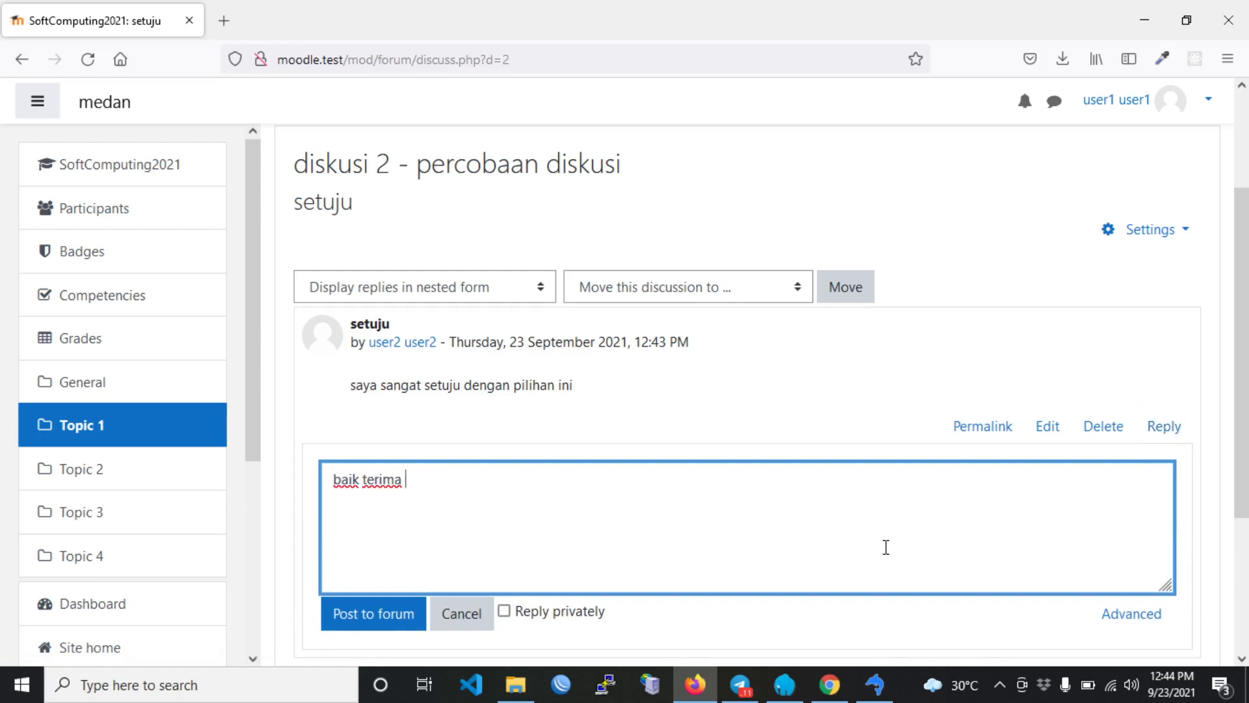
text(atas tanggapa)
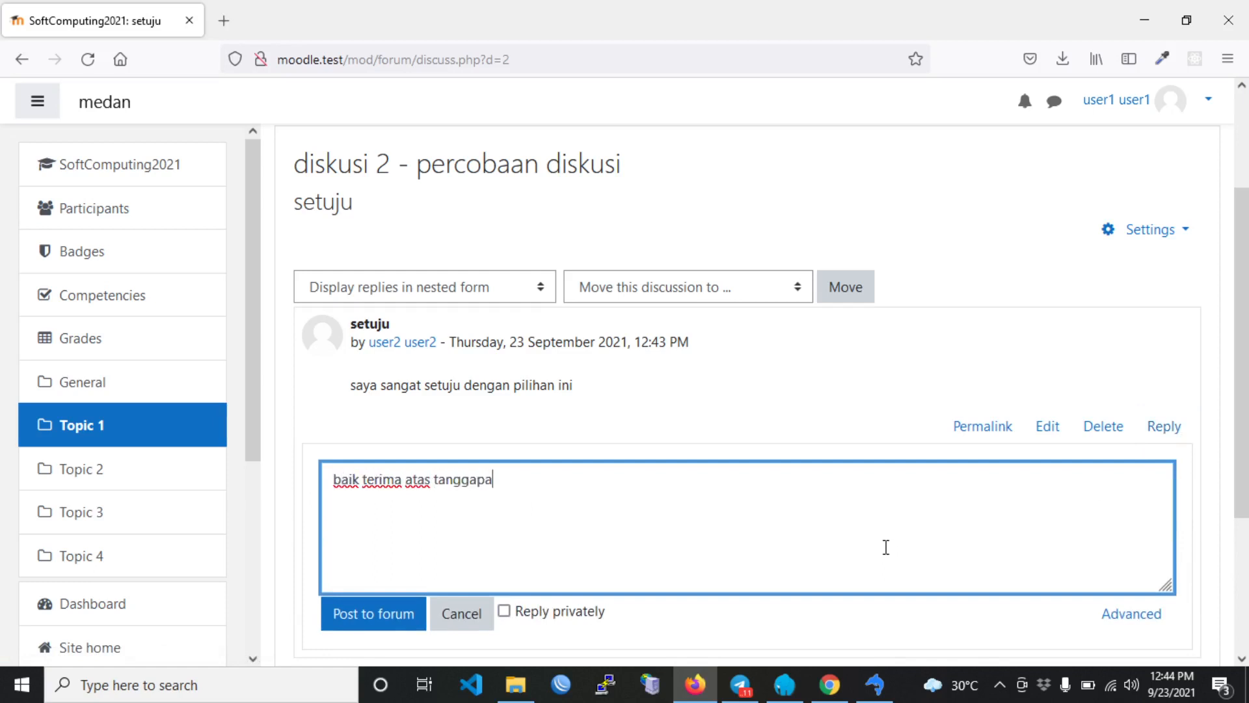
text(nnya)
click(382, 613)
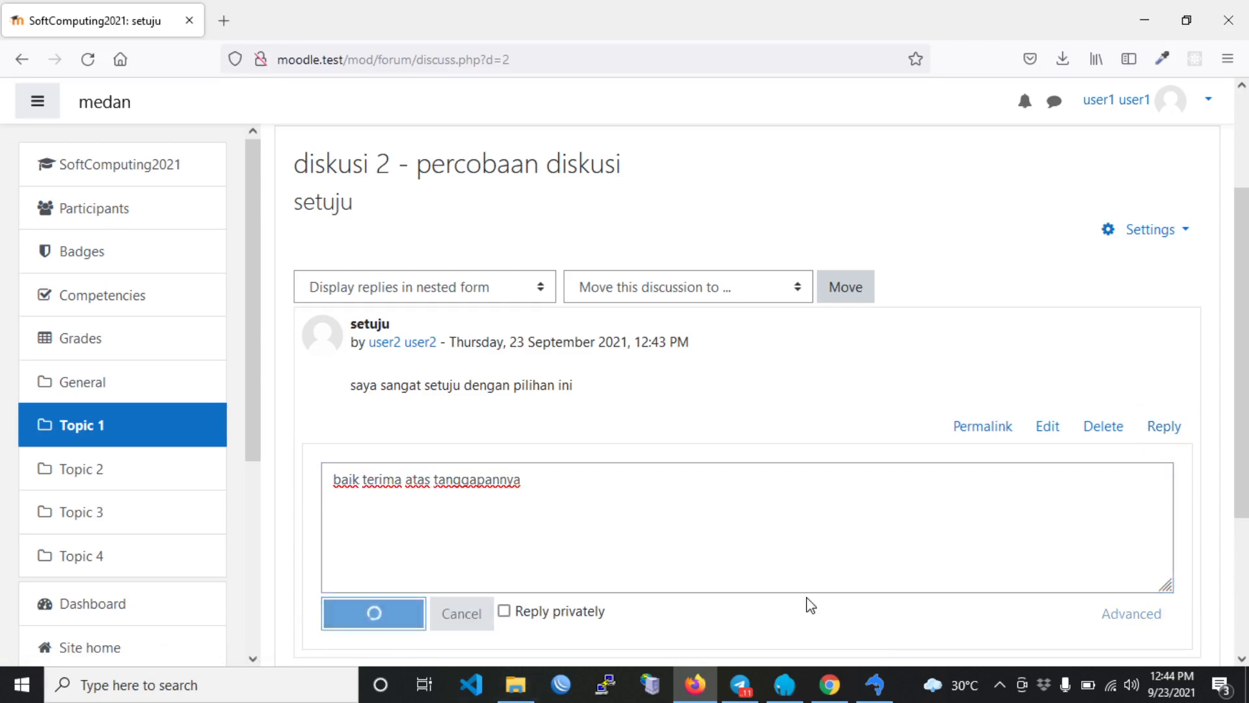
- Return to the "diskusi 2 - percobaan diskusi" forum page and open the grading view for its users
scroll(896, 385, up, 2)
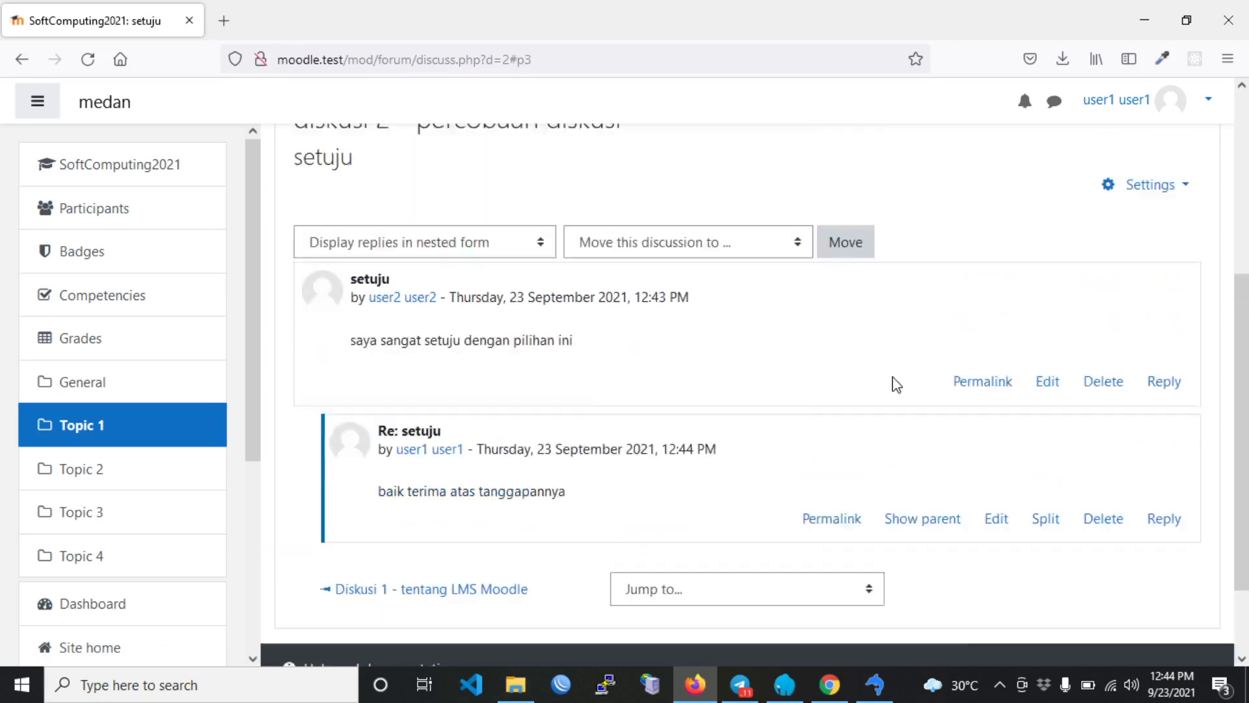
scroll(897, 385, up, 3)
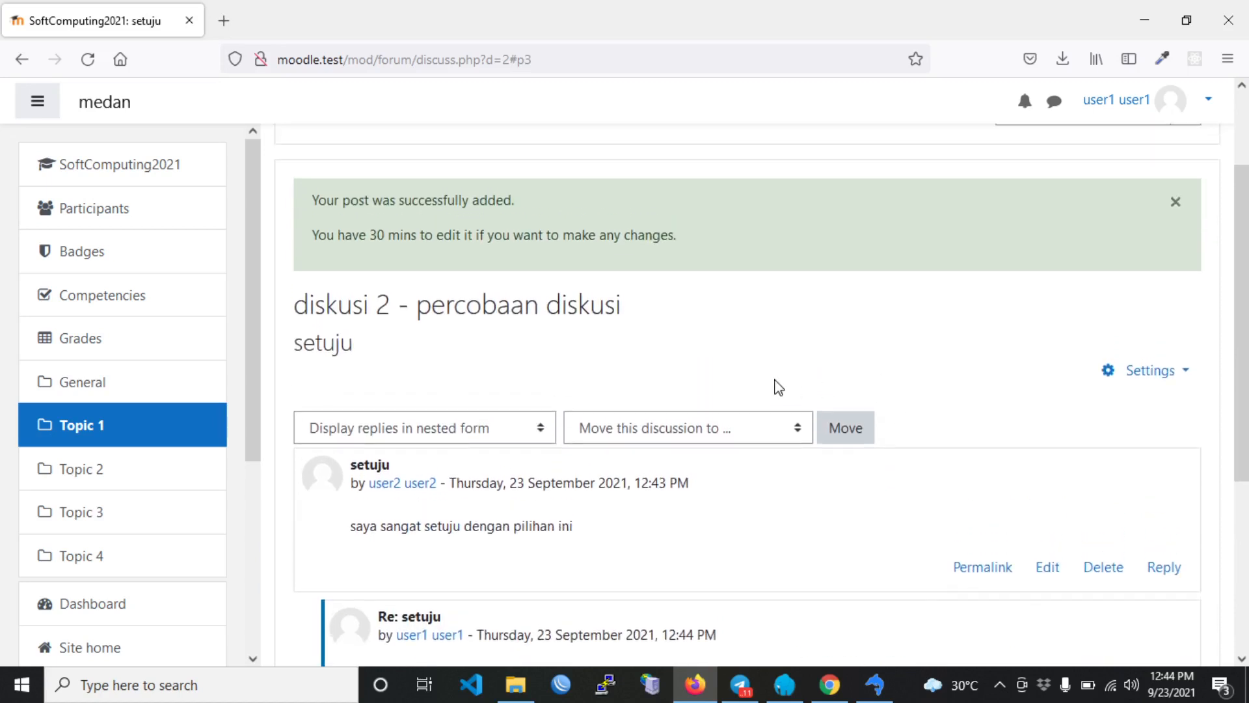
scroll(699, 420, up, 2)
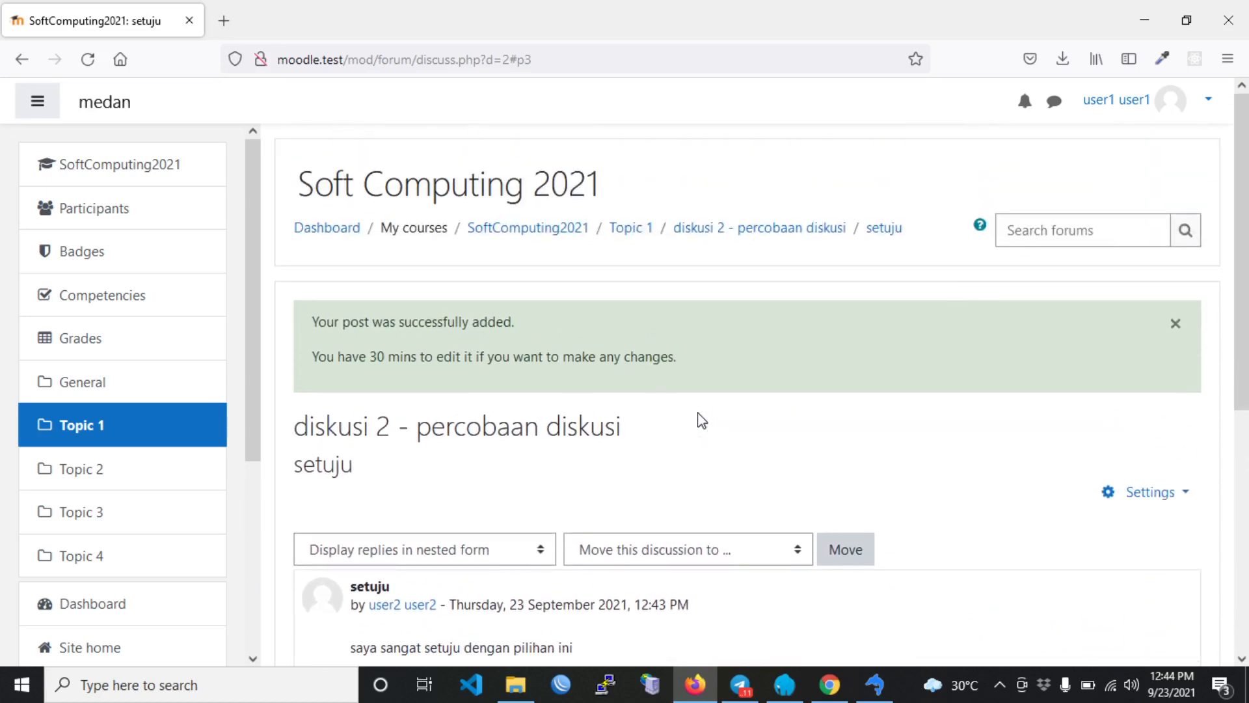
click(795, 230)
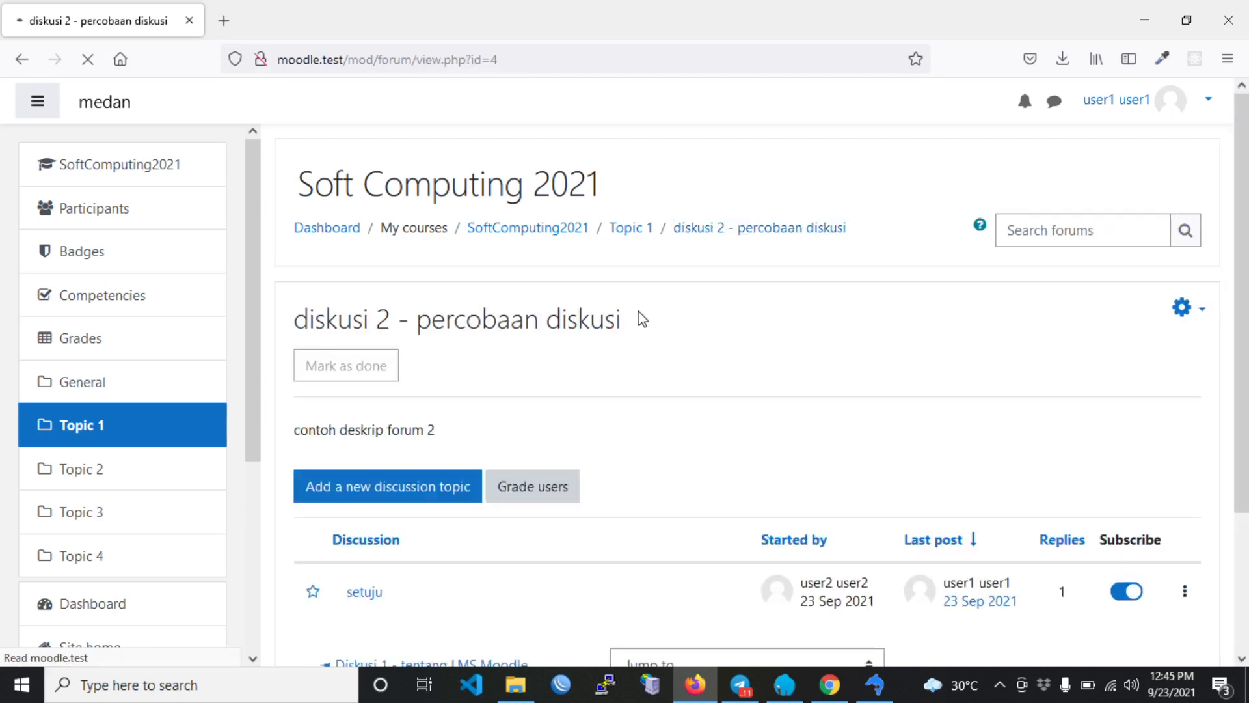
scroll(642, 319, down, 2)
click(540, 386)
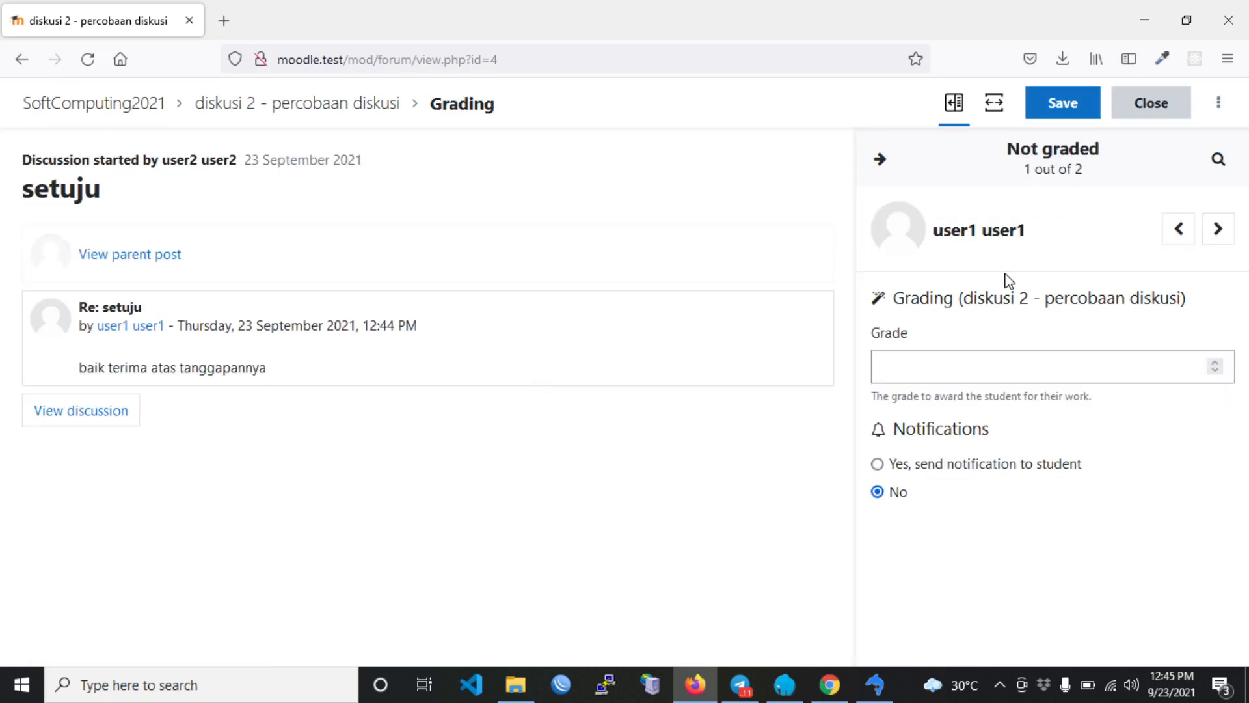
- Advance to the second user in the grading view and read their "setuju" post
click(1216, 233)
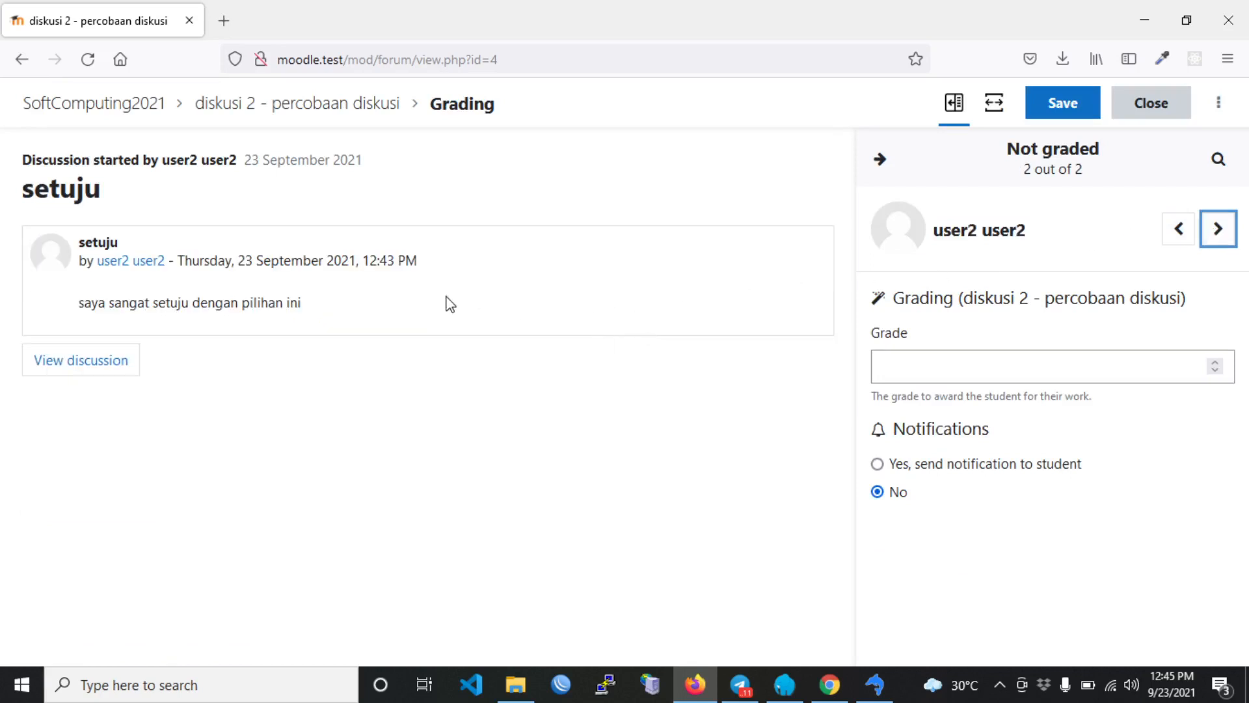
drag(446, 301, 154, 306)
click(232, 323)
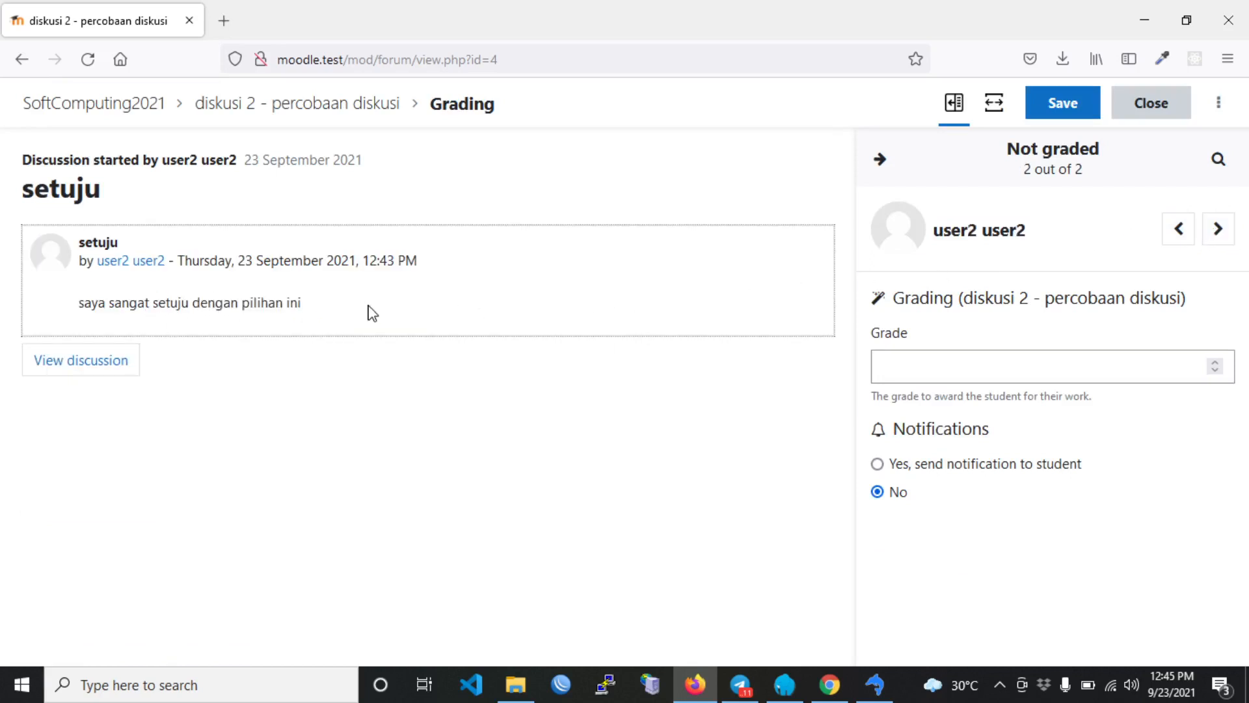
- Give the second user a grade of 80 for the forum, keep student notification set to No, and save the grade
click(943, 364)
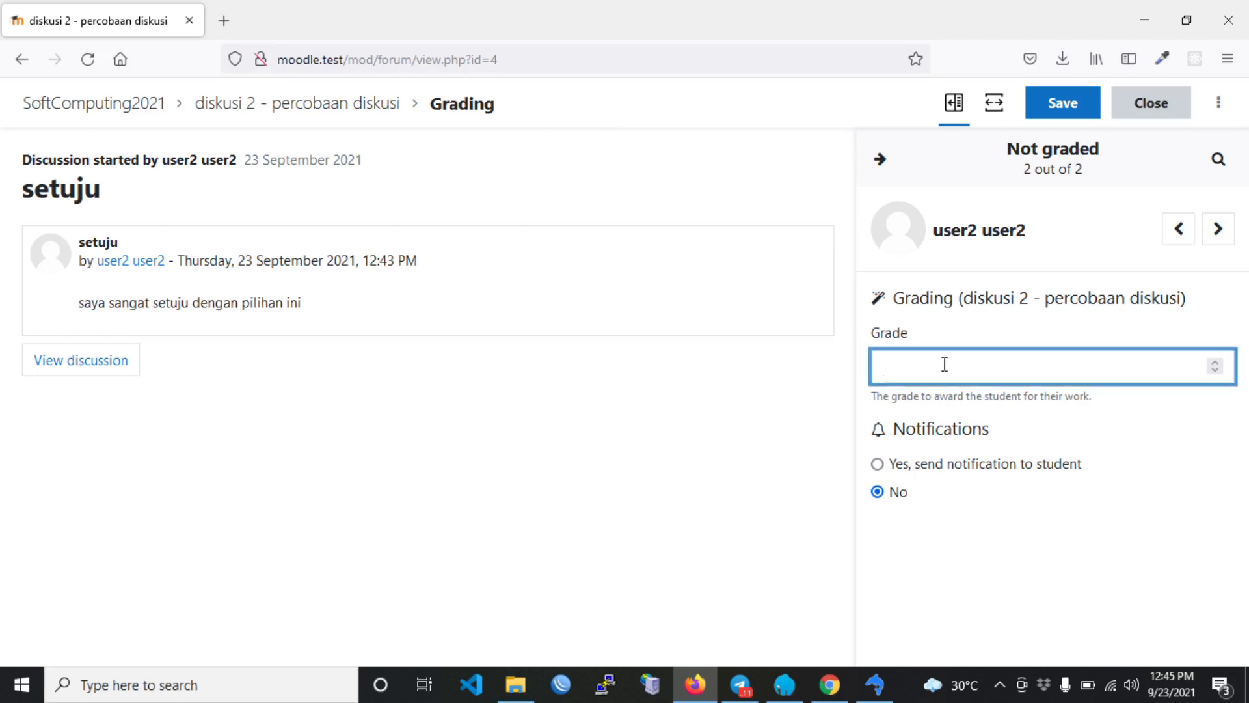
text(80)
click(684, 439)
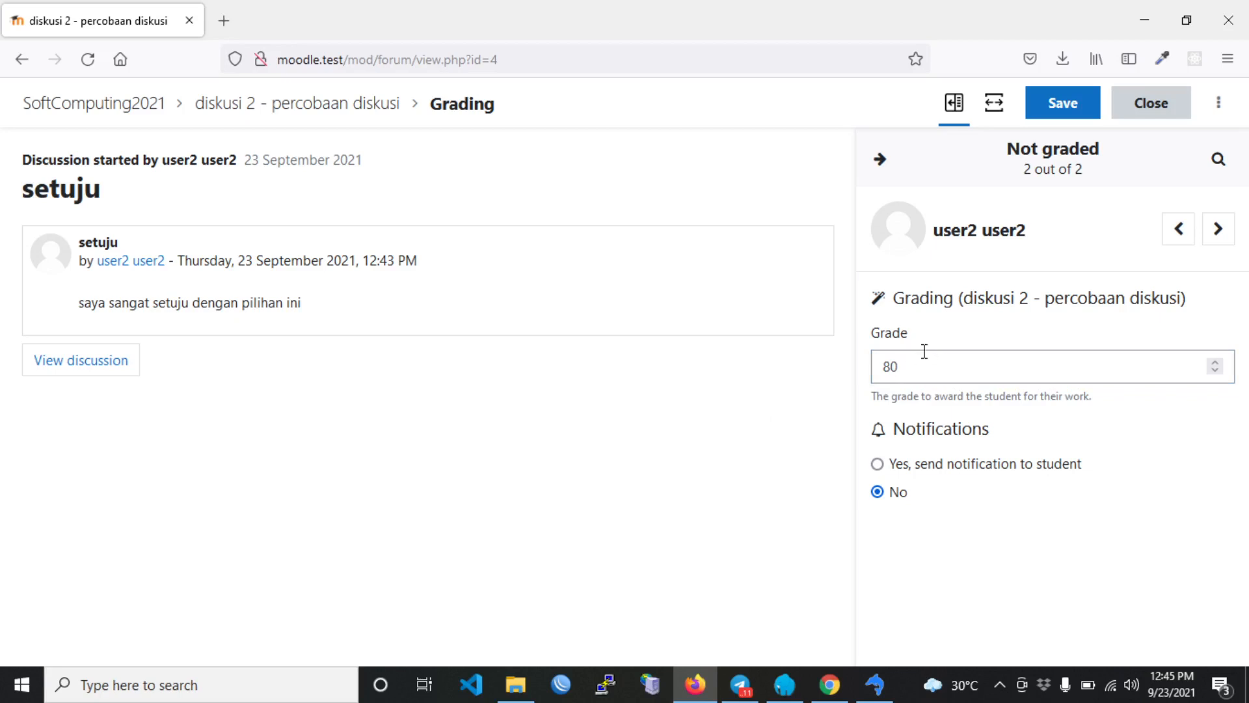
click(915, 369)
click(801, 396)
click(878, 492)
click(1063, 111)
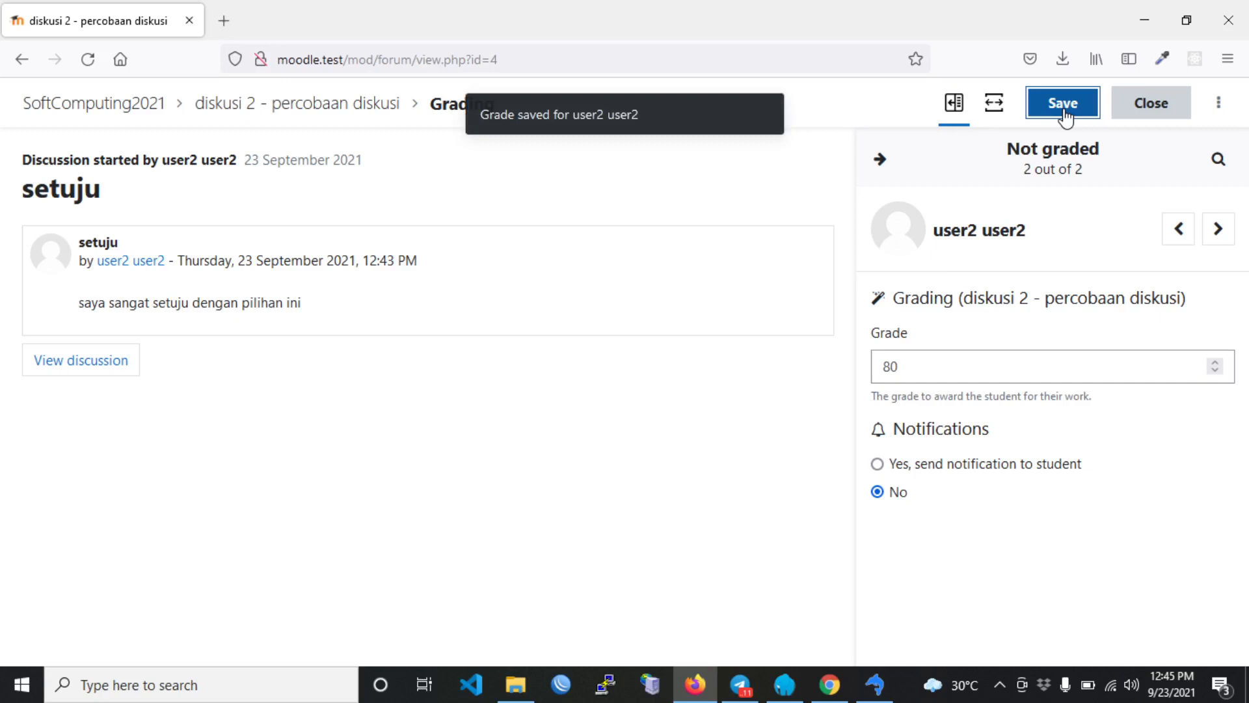
- Switch to the student's session in Chrome, reload the forum page and read the teacher's reply in the "setuju" discussion
key(alt+Tab)
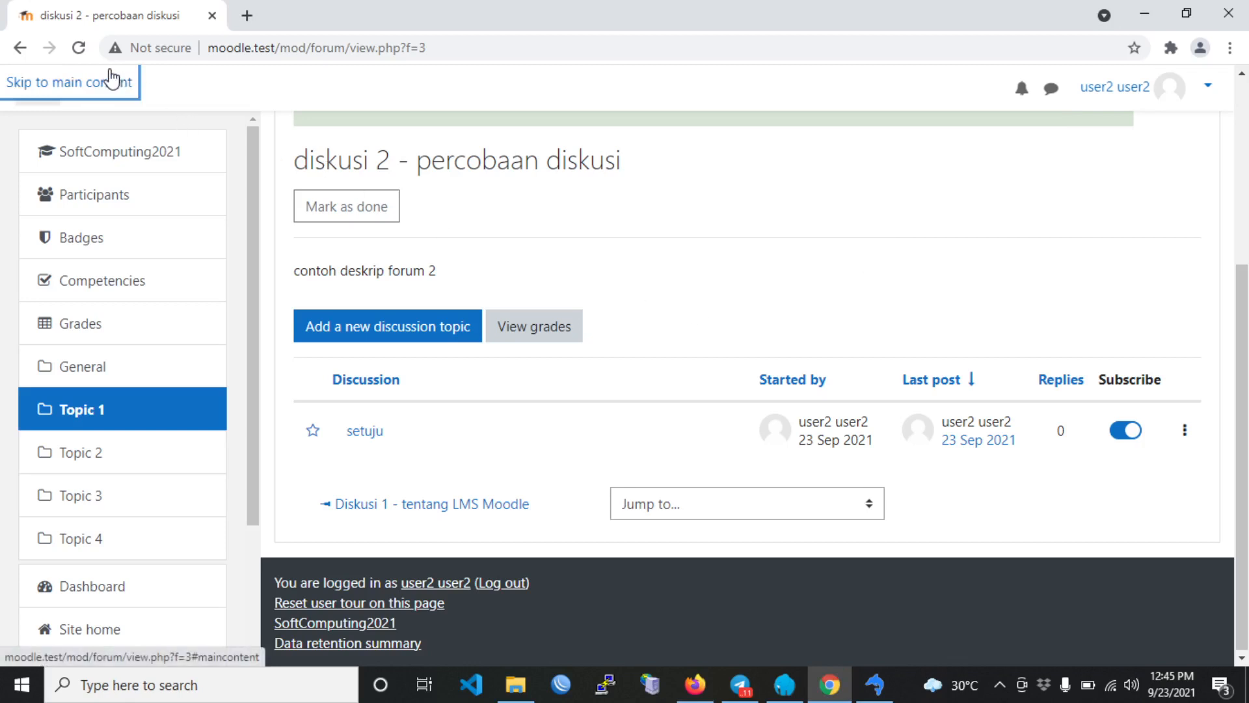
click(78, 49)
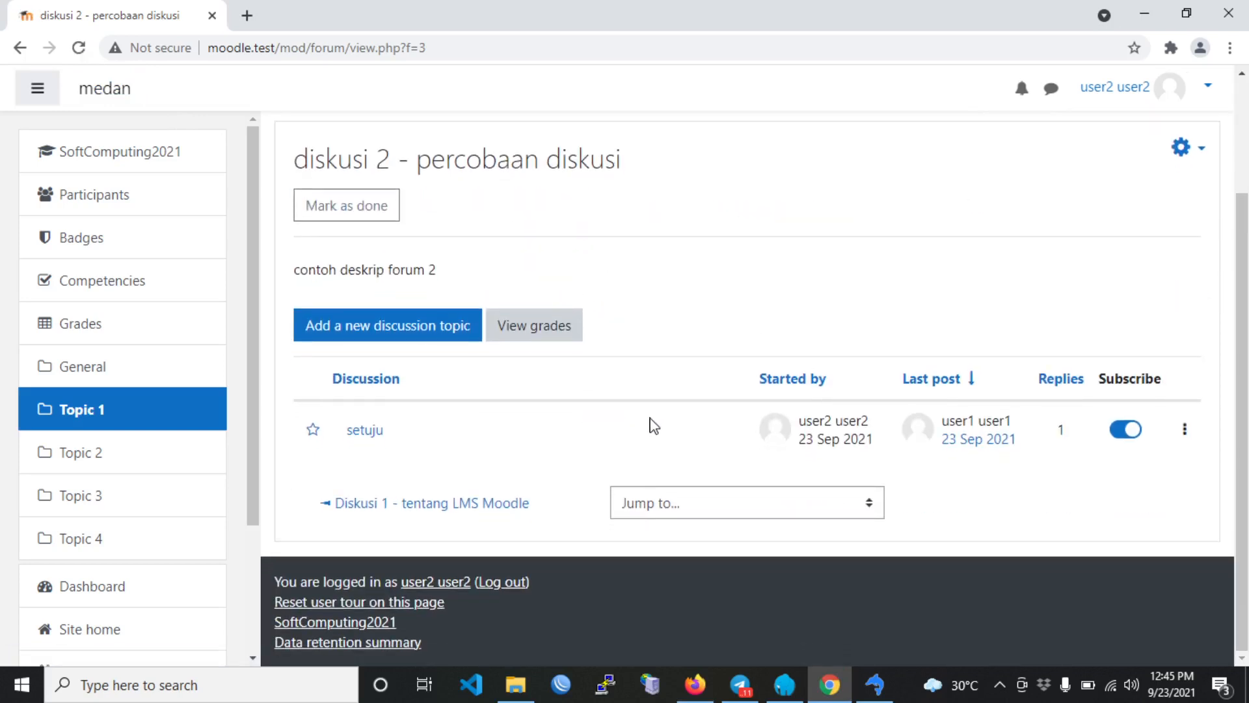
click(373, 436)
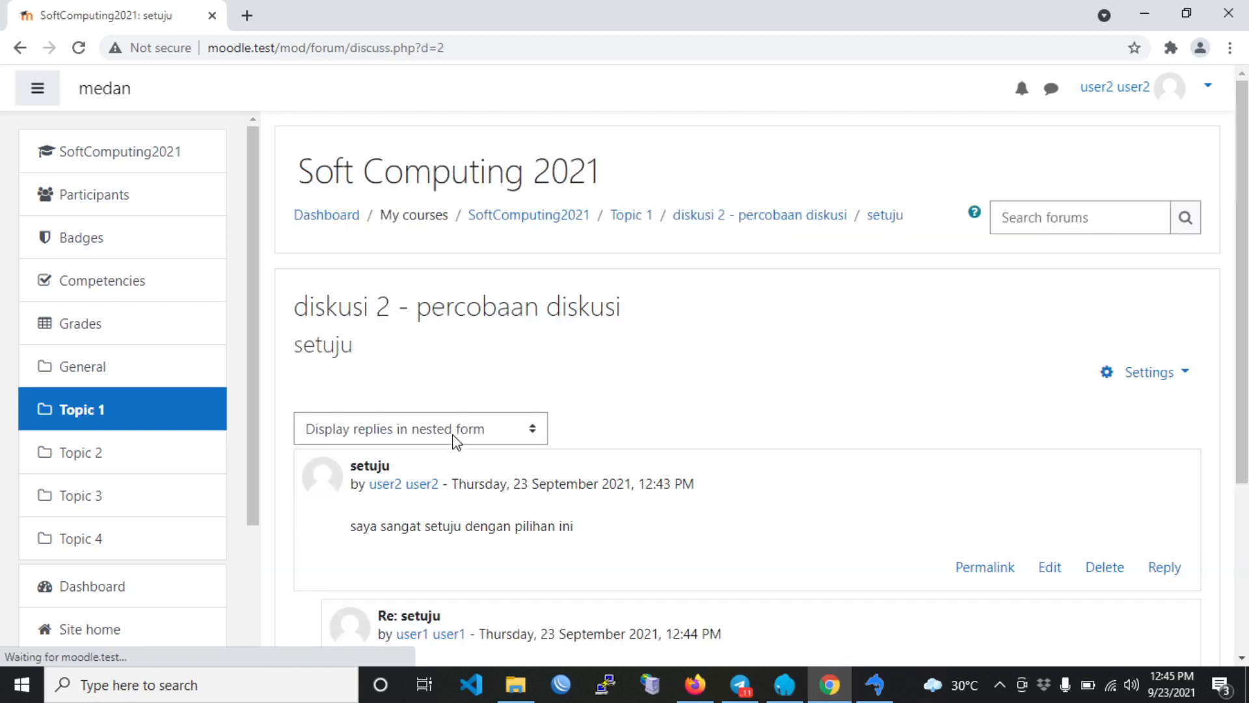
scroll(454, 438, down, 3)
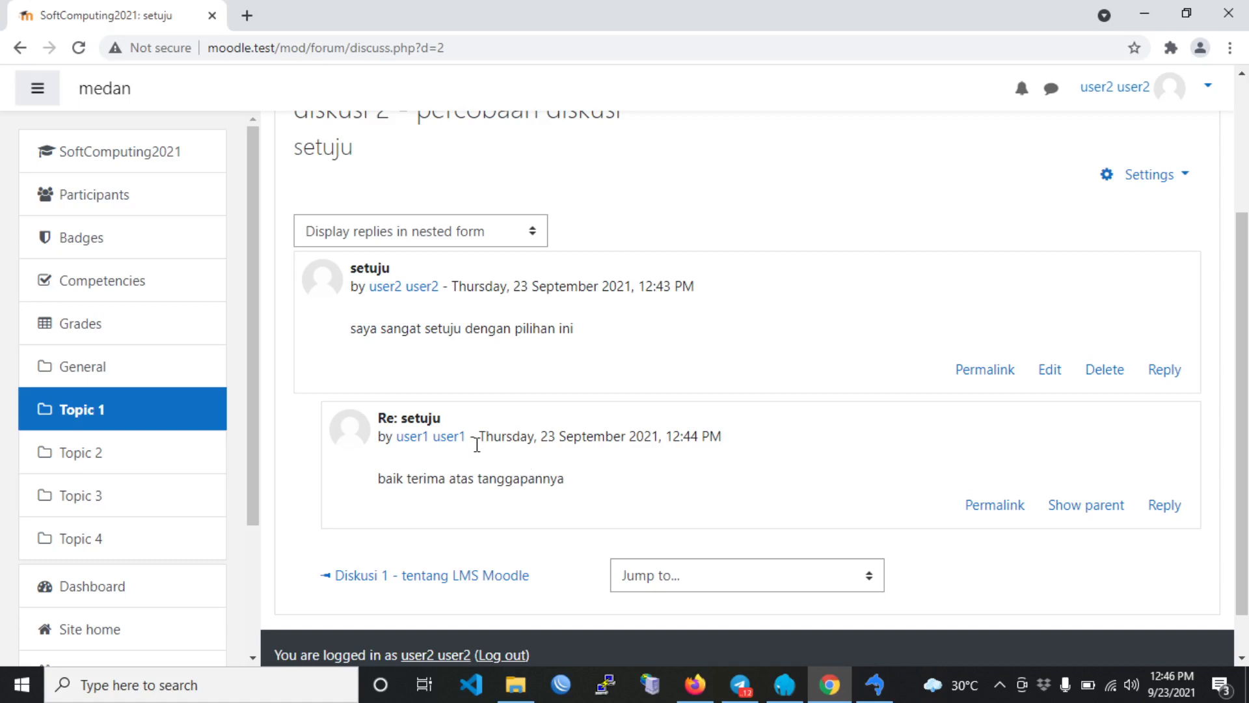
scroll(649, 459, up, 3)
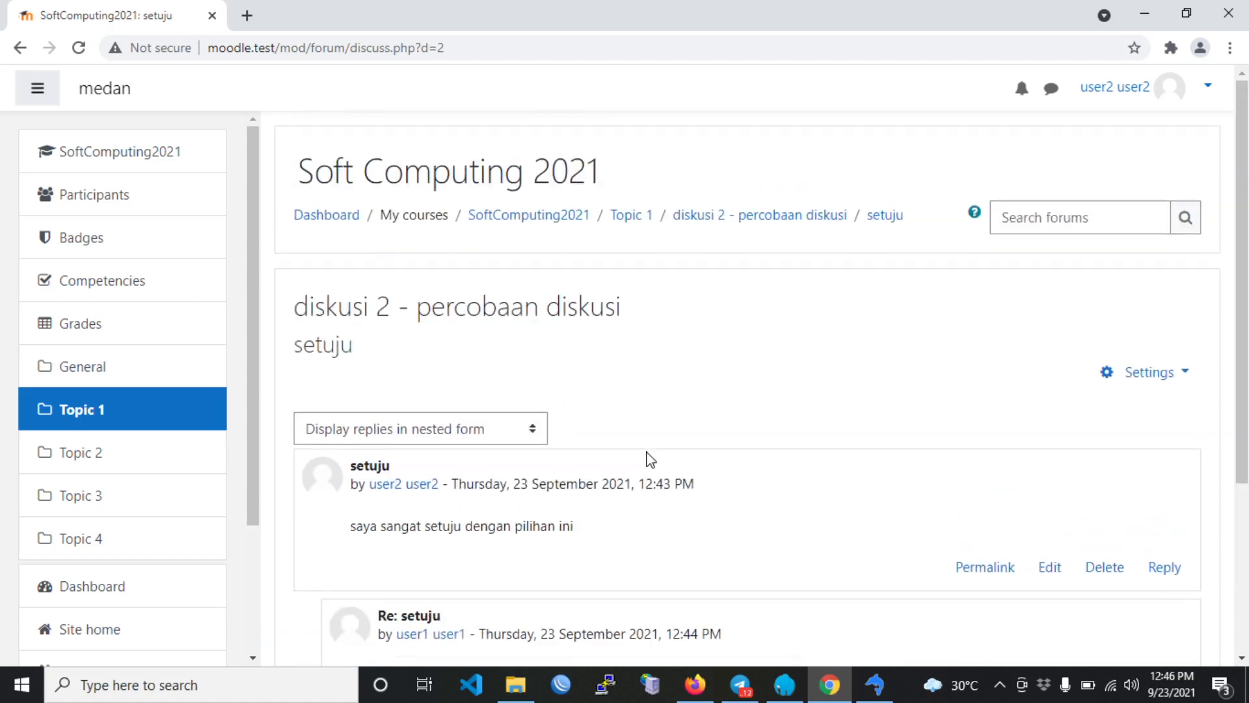
- Return to the "diskusi 2 - percobaan diskusi" forum page, view the student's grade details and close them
click(812, 224)
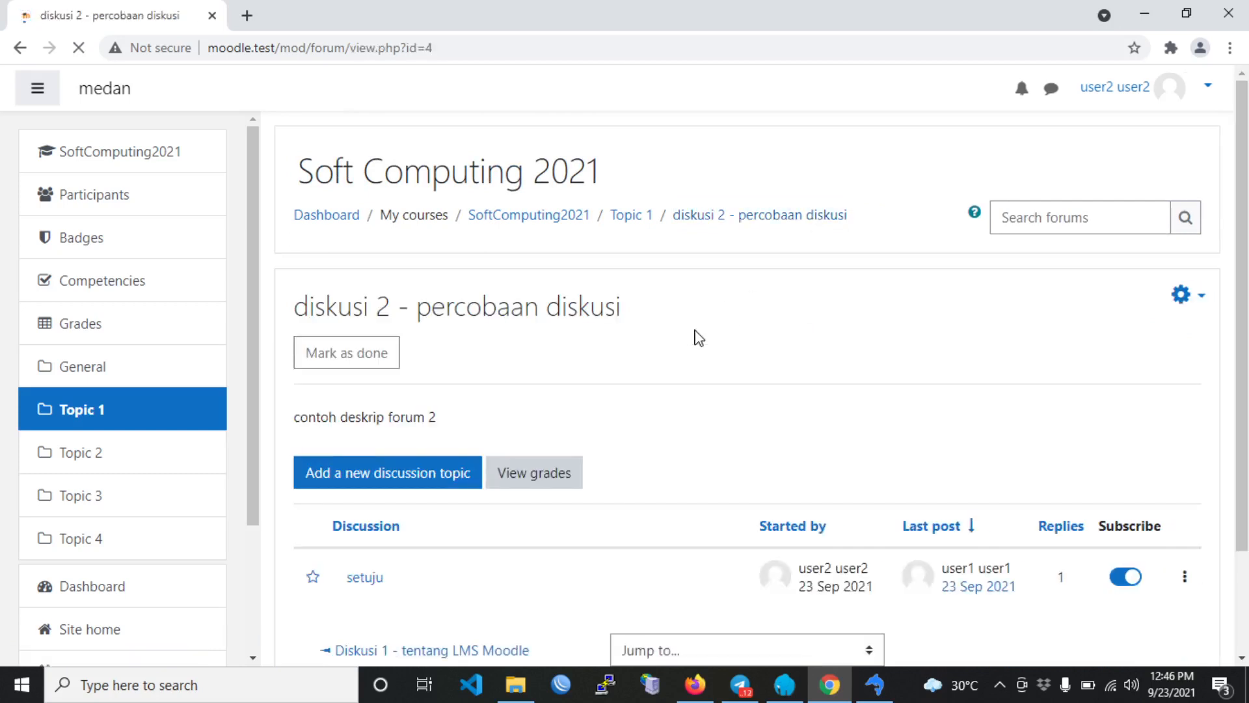
click(546, 474)
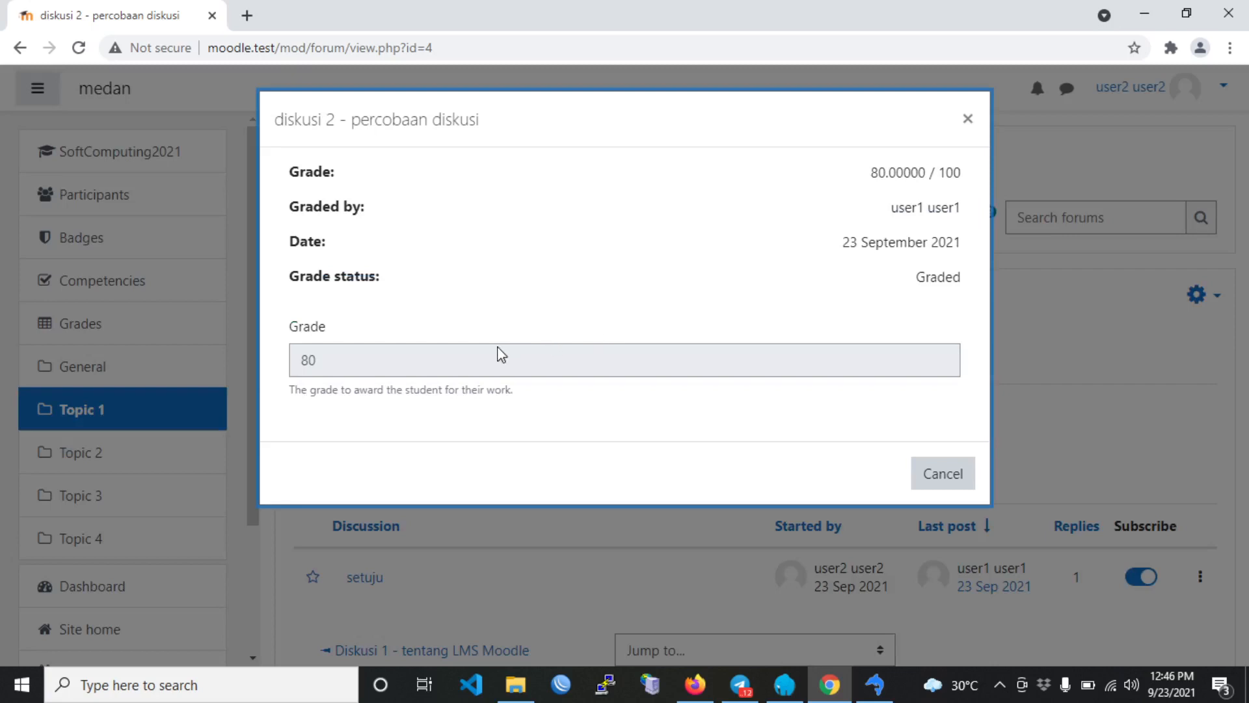
drag(314, 365, 310, 366)
click(959, 129)
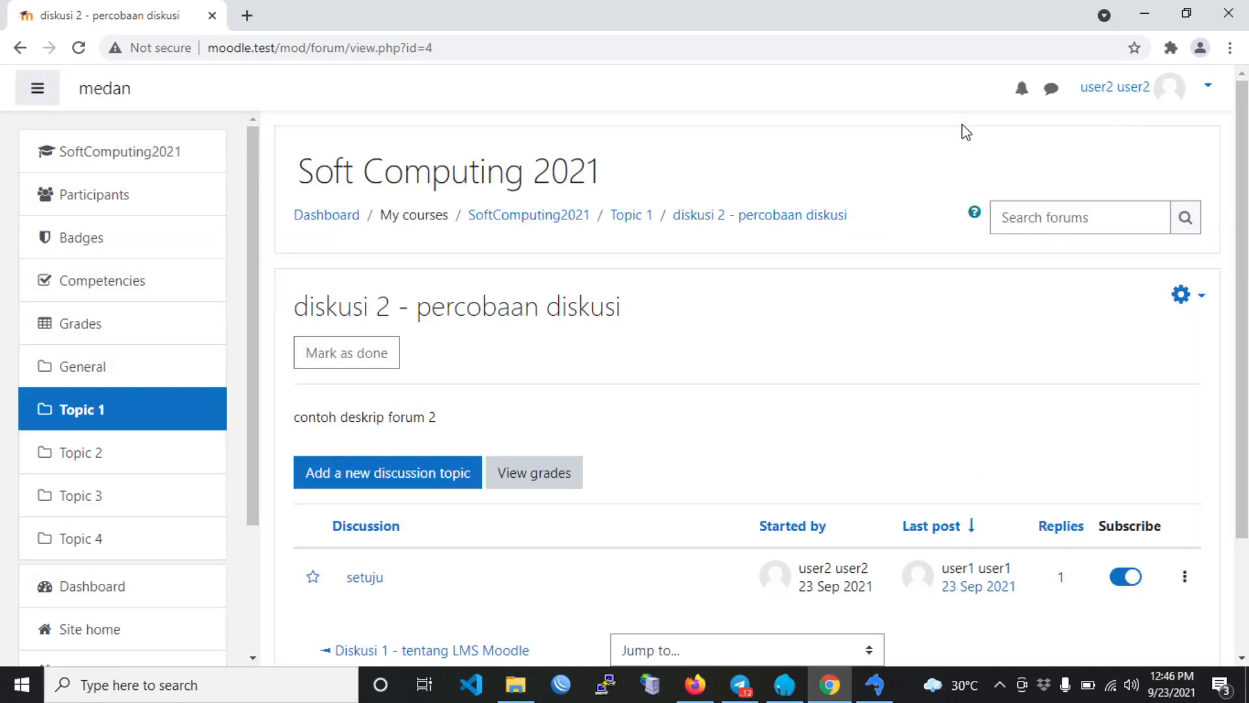
scroll(774, 367, down, 3)
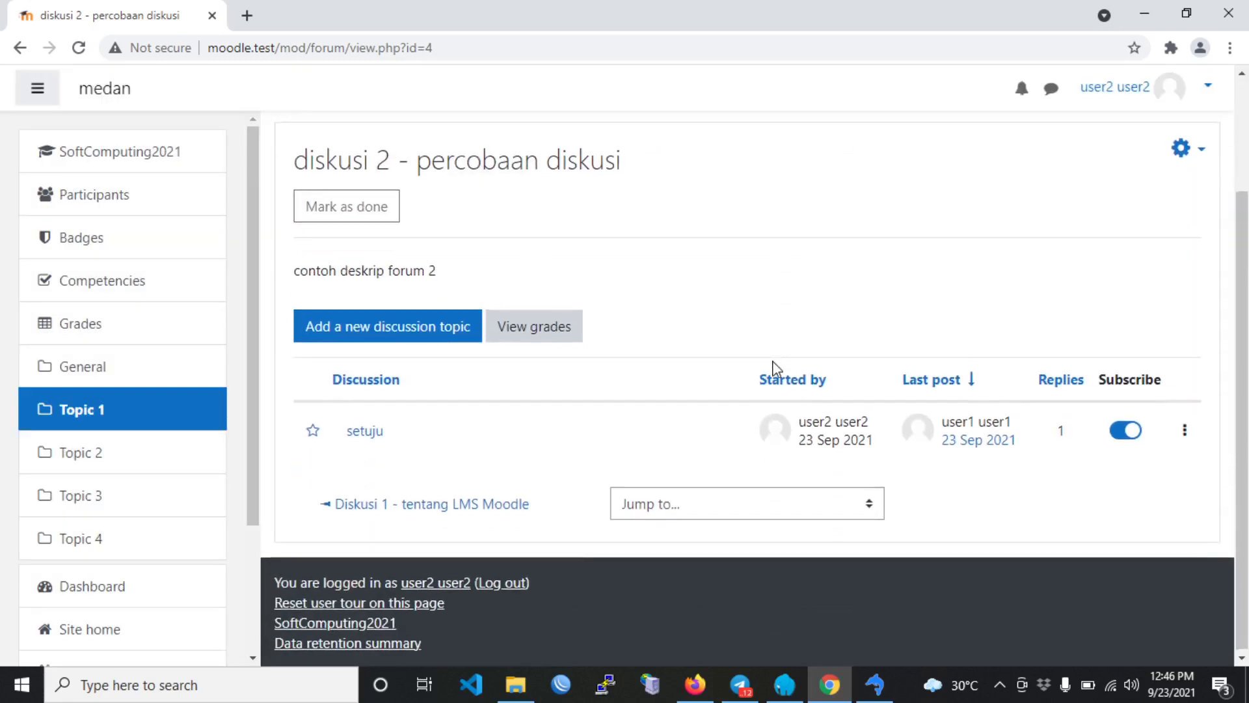
scroll(774, 368, up, 2)
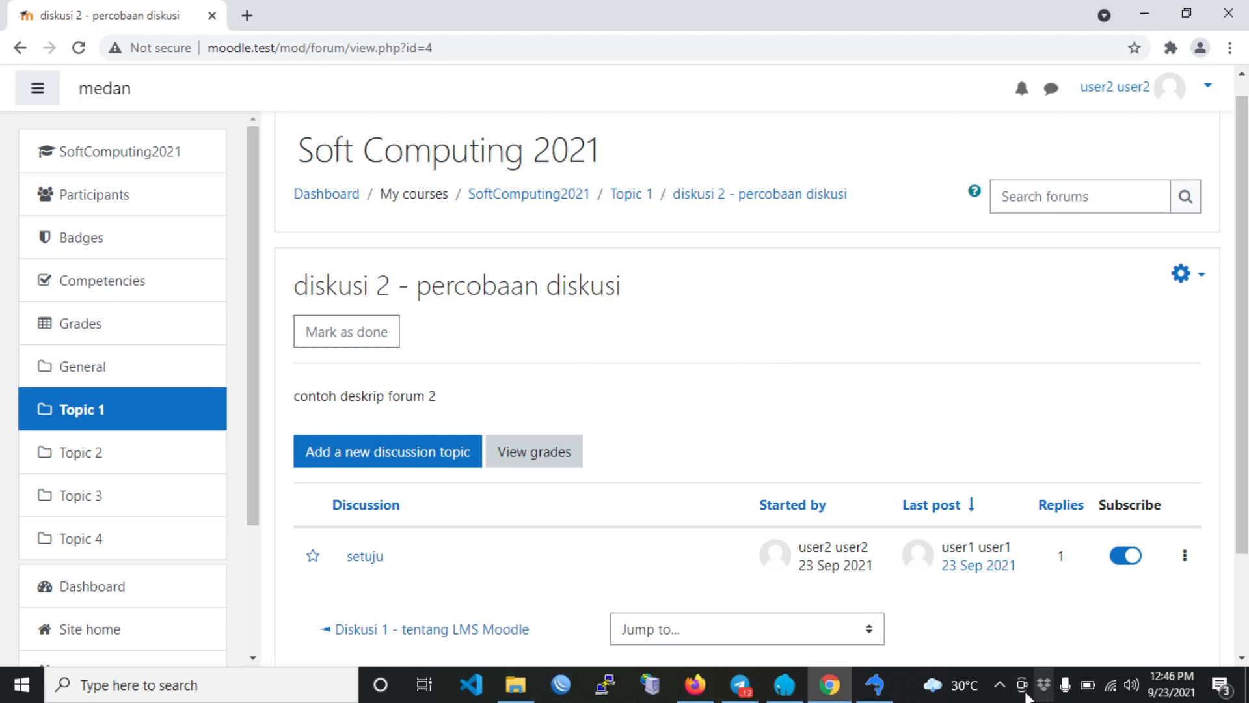
click(1000, 685)
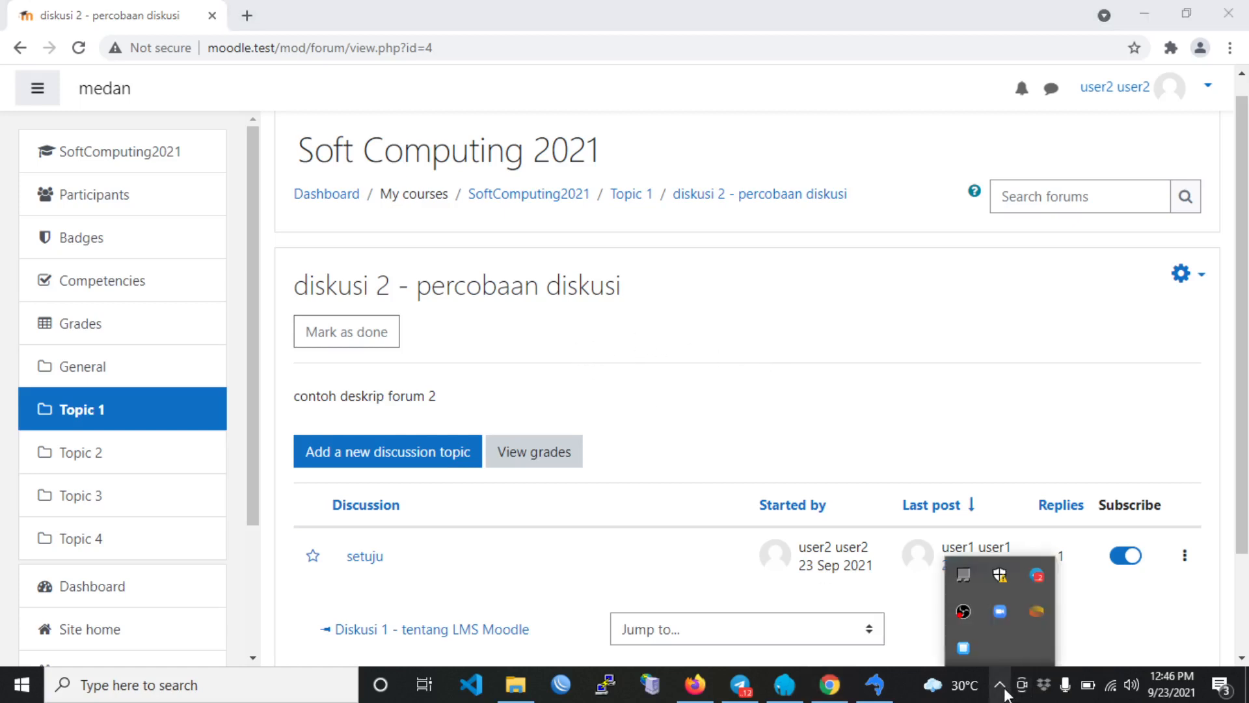